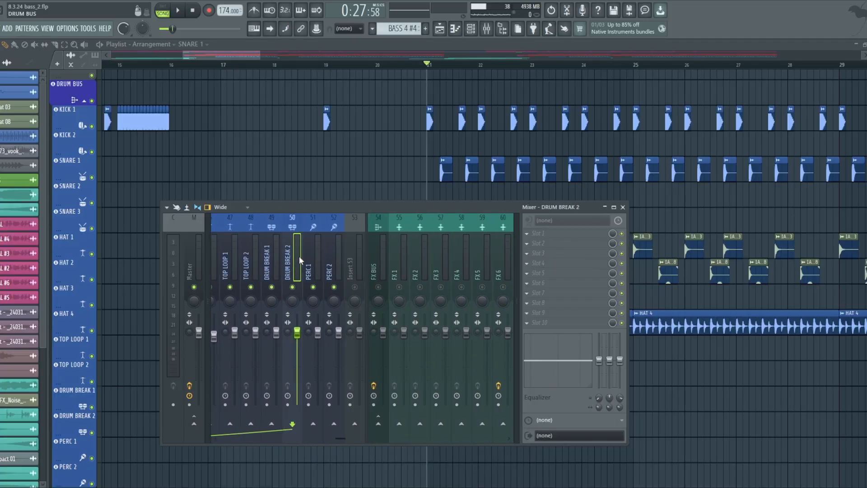
Step: Close the mixer and examine the kick, snare and hat clips from bar 21 in the playlist
{"action": "key", "text": "F9"}
{"action": "scroll", "coordinate": [441, 271], "scroll_direction": "up", "scroll_amount": 2}
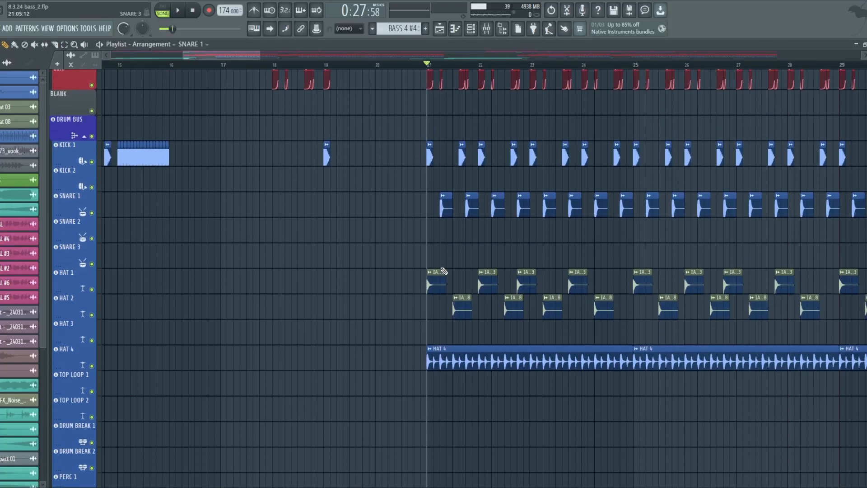
{"action": "scroll", "coordinate": [434, 270], "scroll_direction": "down", "scroll_amount": 3}
{"action": "scroll", "coordinate": [355, 263], "scroll_direction": "down", "scroll_amount": 3}
{"action": "scroll", "coordinate": [418, 267], "scroll_direction": "up", "scroll_amount": 1}
{"action": "scroll", "coordinate": [351, 246], "scroll_direction": "up", "scroll_amount": 3}
{"action": "scroll", "coordinate": [350, 248], "scroll_direction": "up", "scroll_amount": 1}
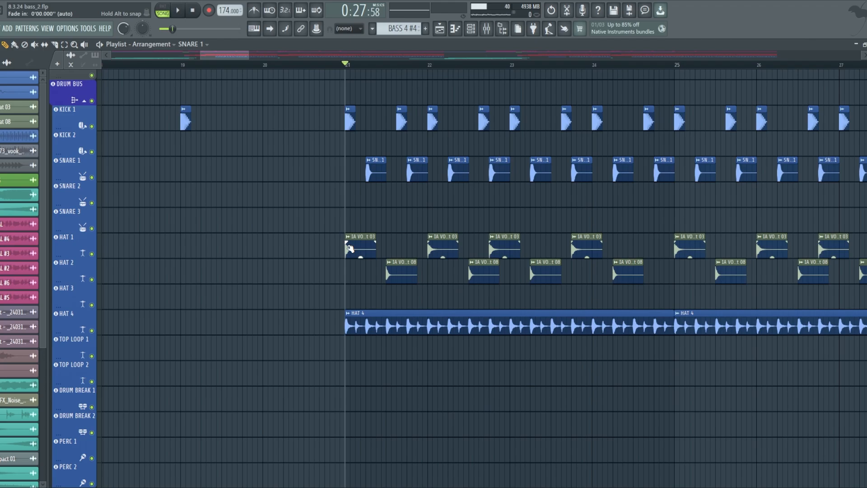
{"action": "scroll", "coordinate": [339, 178], "scroll_direction": "up", "scroll_amount": 2}
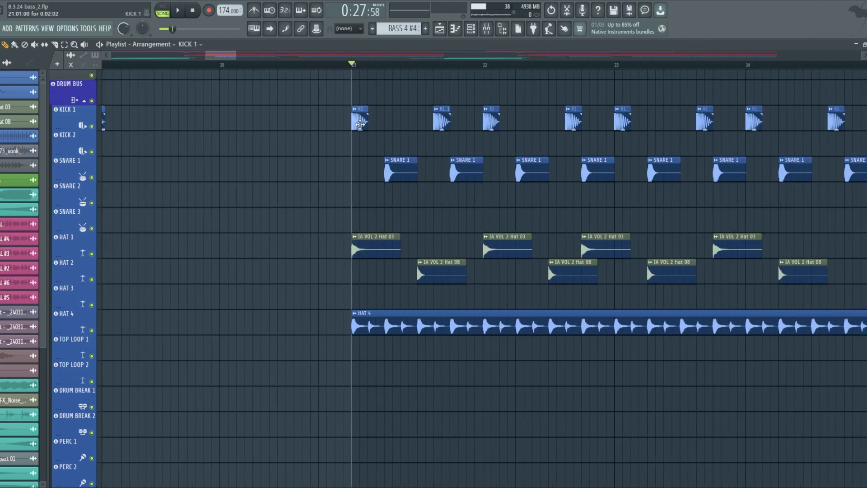
{"action": "scroll", "coordinate": [329, 75], "scroll_direction": "up", "scroll_amount": 2}
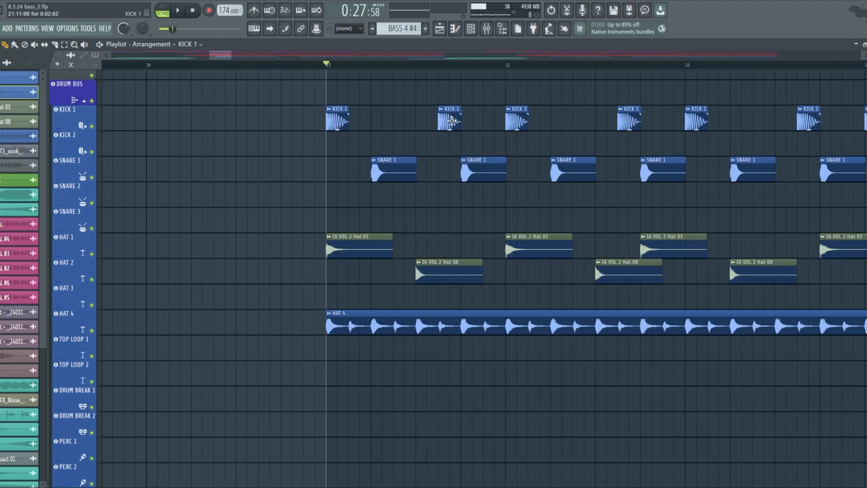
Step: Play the drum pattern from bar 21 with HAT 4 muted, and unmute the HAT 4 track
{"action": "key", "text": "space"}
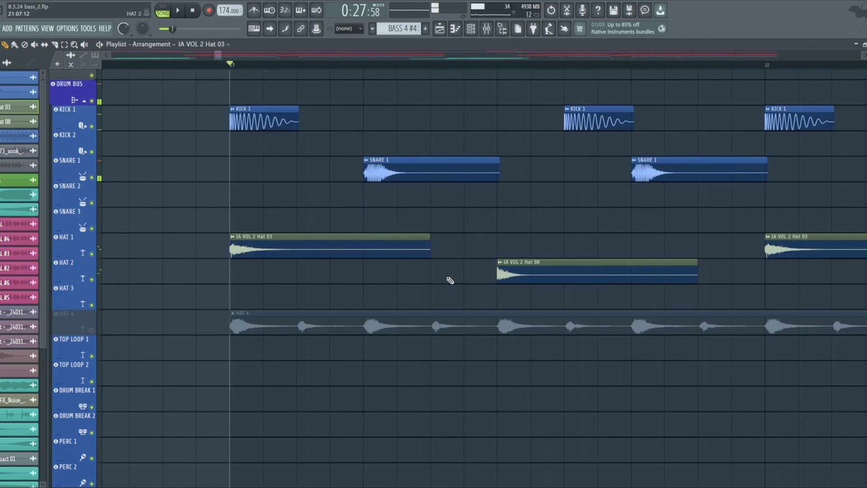
{"action": "scroll", "coordinate": [298, 285], "scroll_direction": "down", "scroll_amount": 2}
{"action": "key", "text": "space"}
{"action": "left_click", "coordinate": [92, 330]}
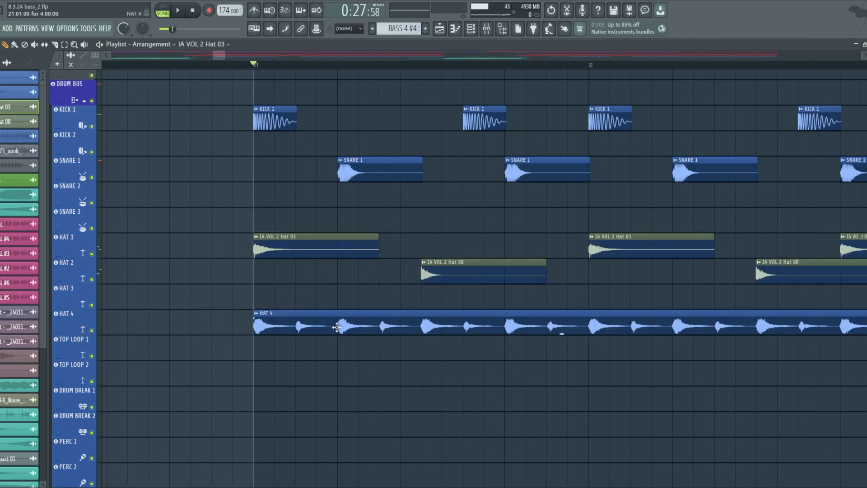
Step: Play the drum pattern from bar 21 with the HAT 4 loop included, and stop playback
{"action": "key", "text": "space"}
{"action": "scroll", "coordinate": [337, 327], "scroll_direction": "down", "scroll_amount": 3}
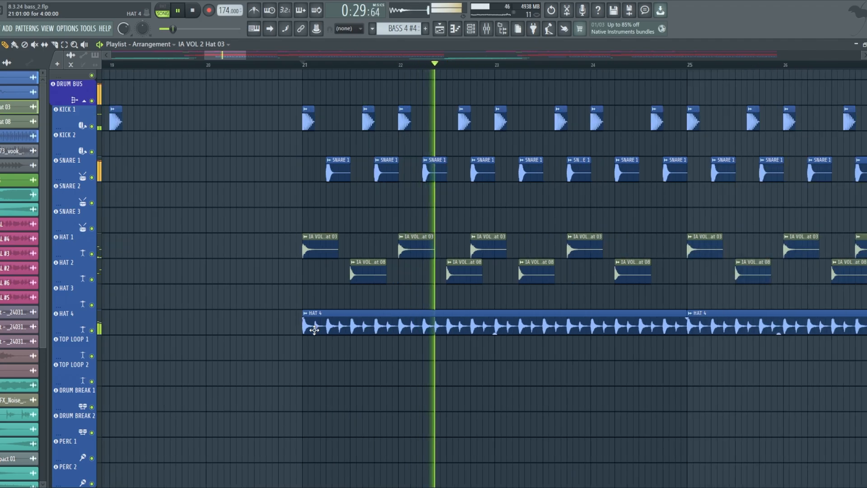
{"action": "scroll", "coordinate": [312, 325], "scroll_direction": "down", "scroll_amount": 3}
{"action": "scroll", "coordinate": [321, 332], "scroll_direction": "up", "scroll_amount": 1}
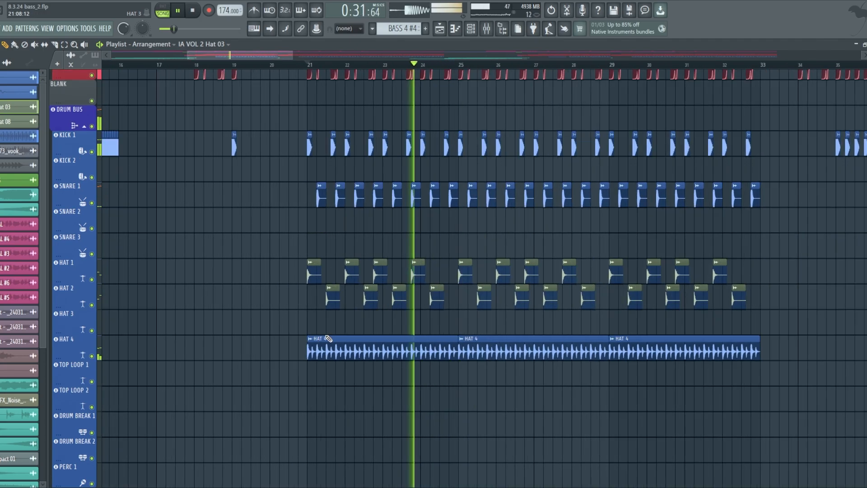
{"action": "scroll", "coordinate": [329, 339], "scroll_direction": "up", "scroll_amount": 2}
{"action": "key", "text": "space"}
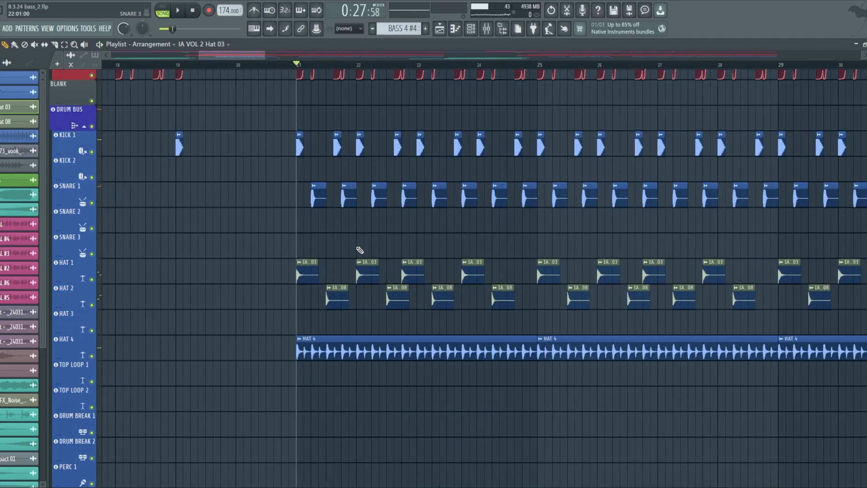
Step: Inspect the low-cut band of Pro-Q 3 on the HAT 4 mixer channel
{"action": "scroll", "coordinate": [362, 265], "scroll_direction": "up", "scroll_amount": 1}
{"action": "left_click", "coordinate": [492, 29]}
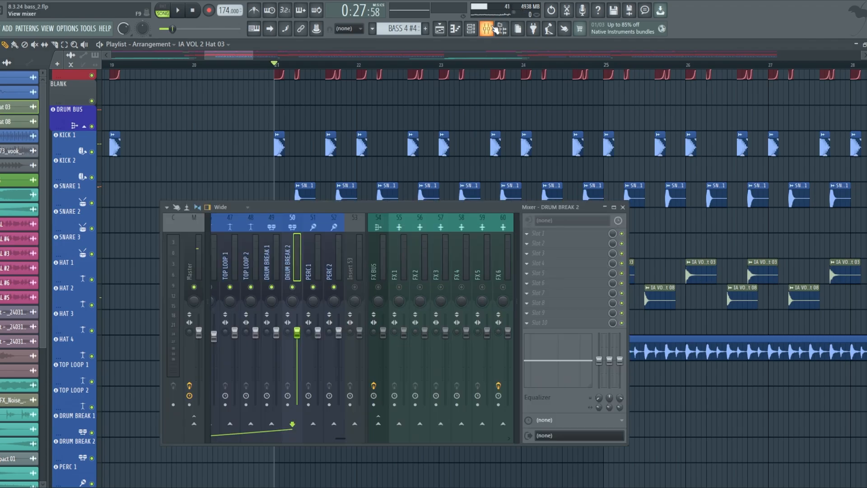
{"action": "left_click_drag", "start_coordinate": [378, 251], "coordinate": [390, 266]}
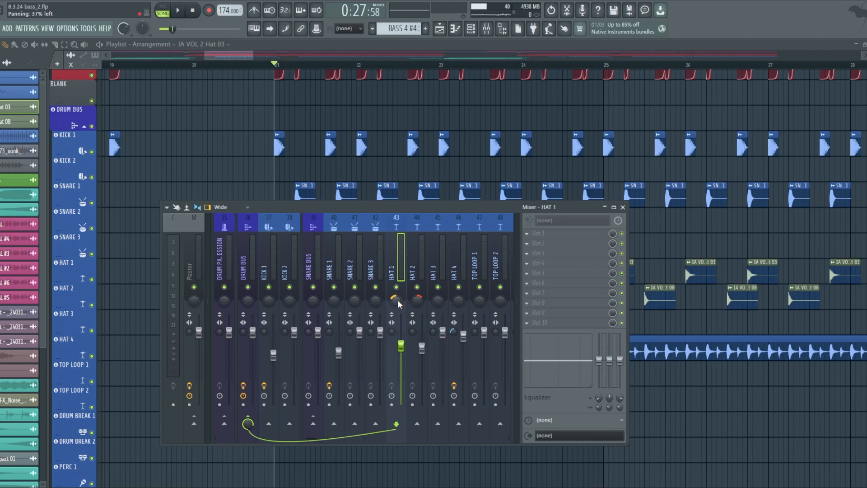
{"action": "left_click", "coordinate": [455, 270]}
{"action": "left_click", "coordinate": [565, 274]}
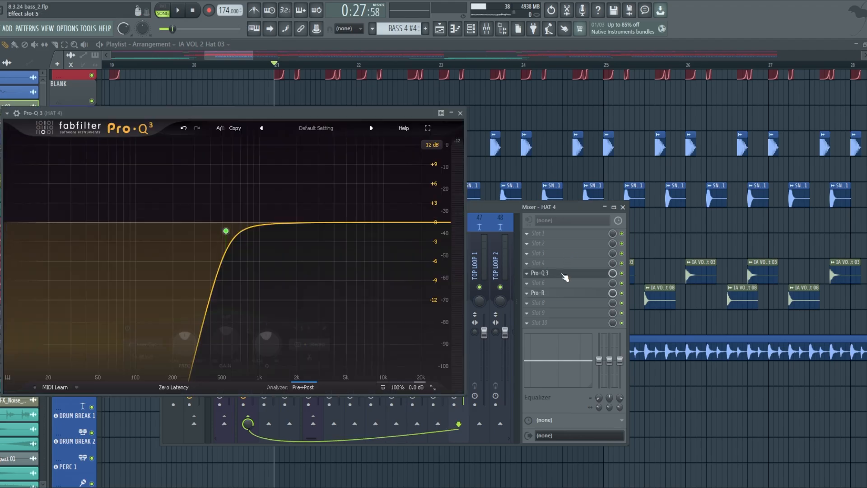
{"action": "left_click", "coordinate": [226, 231]}
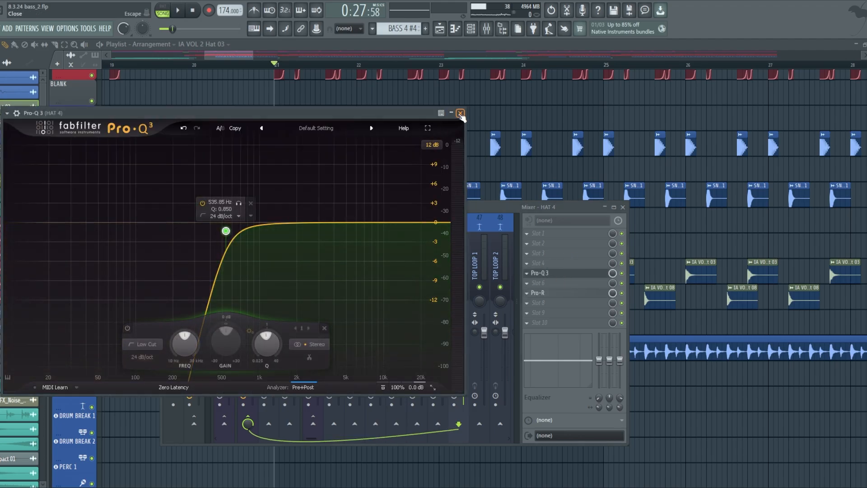
{"action": "left_click", "coordinate": [461, 113]}
Step: Inspect the space and decay rate settings of Pro-R on the HAT 4 mixer channel
{"action": "left_click", "coordinate": [544, 292]}
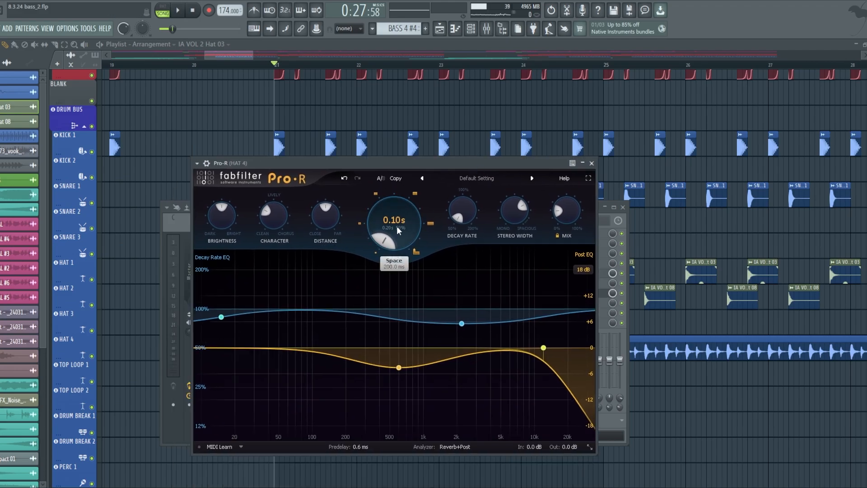
{"action": "left_click_drag", "start_coordinate": [394, 166], "coordinate": [426, 153]}
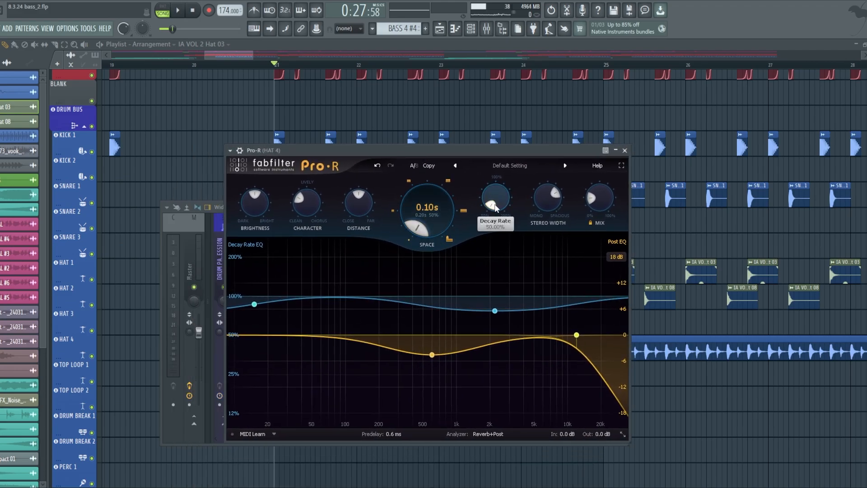
{"action": "left_click", "coordinate": [625, 150]}
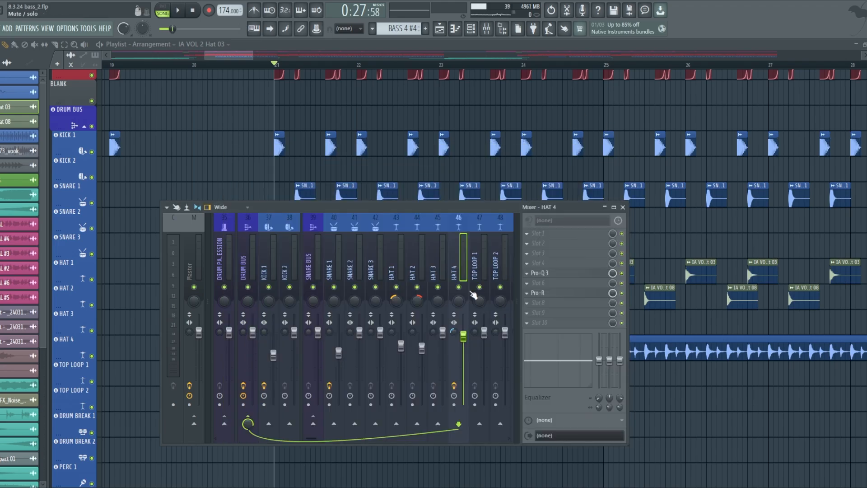
Step: Adjust the Mix of HAT 4's Pro-R reverb to about 38.7% and play the drums to hear it
{"action": "key", "text": "space"}
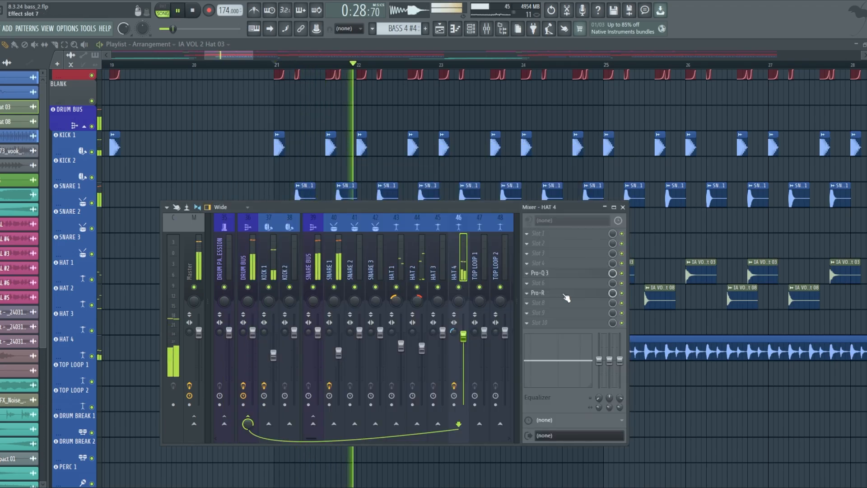
{"action": "left_click", "coordinate": [566, 292]}
{"action": "key", "text": "space"}
{"action": "left_click_drag", "start_coordinate": [600, 199], "coordinate": [599, 273]}
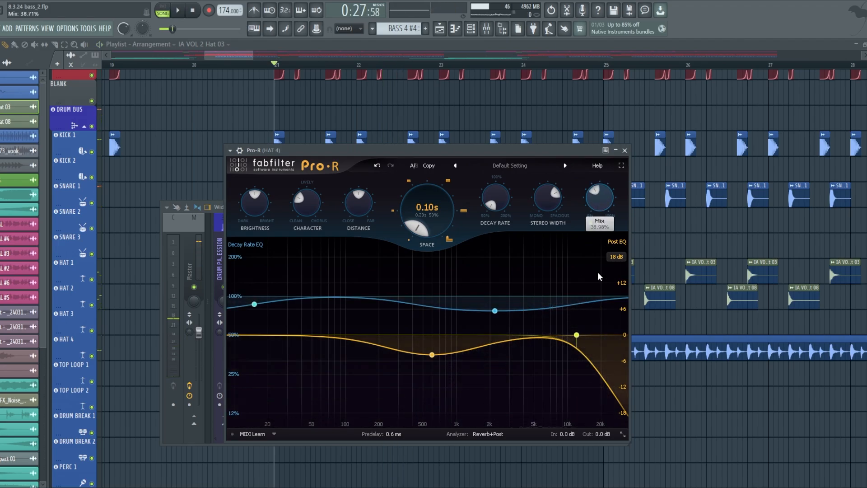
{"action": "left_click_drag", "start_coordinate": [516, 153], "coordinate": [477, 156]}
{"action": "key", "text": "space"}
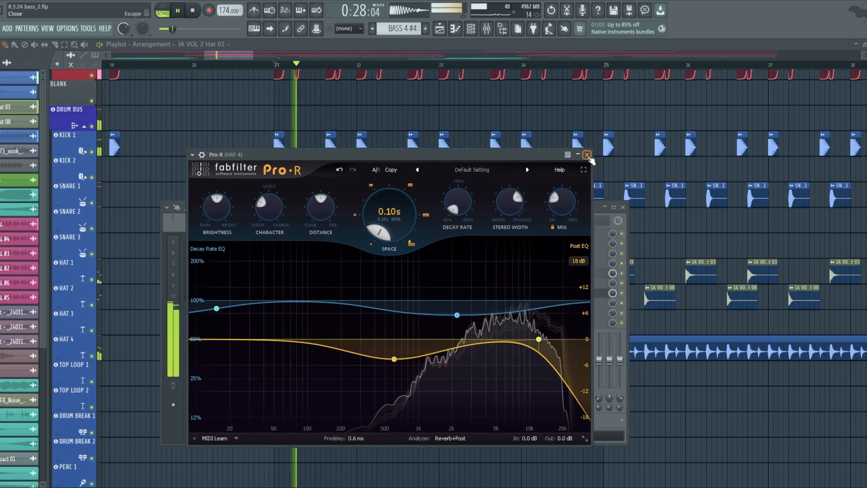
{"action": "left_click", "coordinate": [587, 155]}
{"action": "key", "text": "space"}
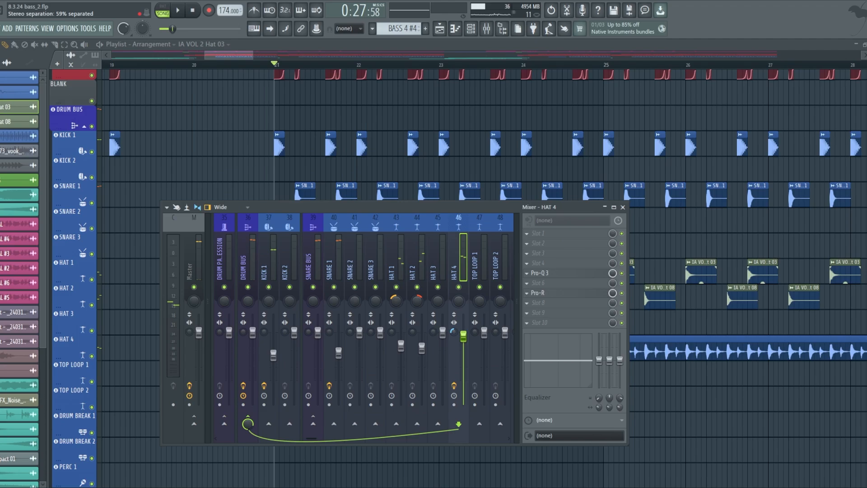
Step: Open kHs Transient Shaper on the SNARE 1 mixer channel and inspect its attack and sustain amounts
{"action": "left_click", "coordinate": [333, 271]}
{"action": "left_click", "coordinate": [293, 275]}
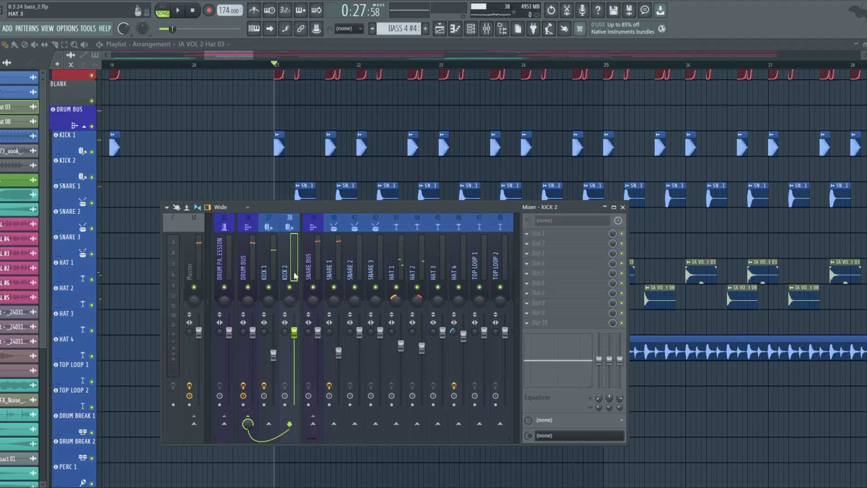
{"action": "left_click", "coordinate": [334, 275]}
{"action": "left_click", "coordinate": [562, 266]}
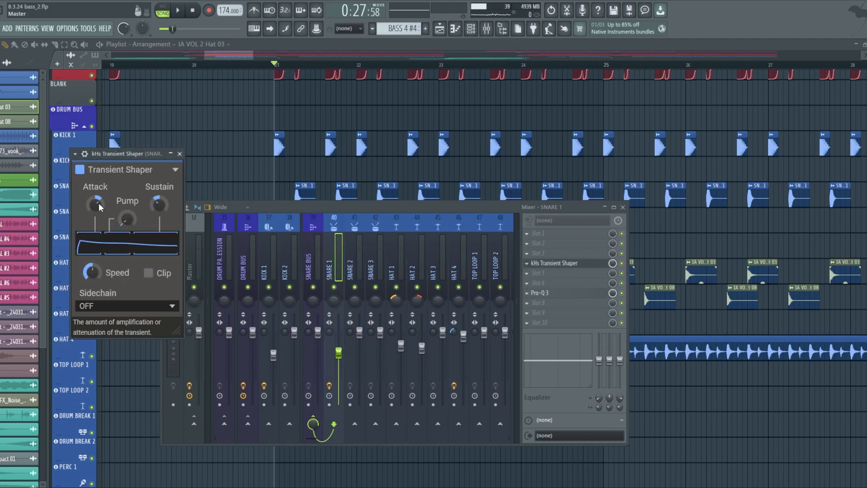
{"action": "left_click_drag", "start_coordinate": [121, 170], "coordinate": [174, 195]}
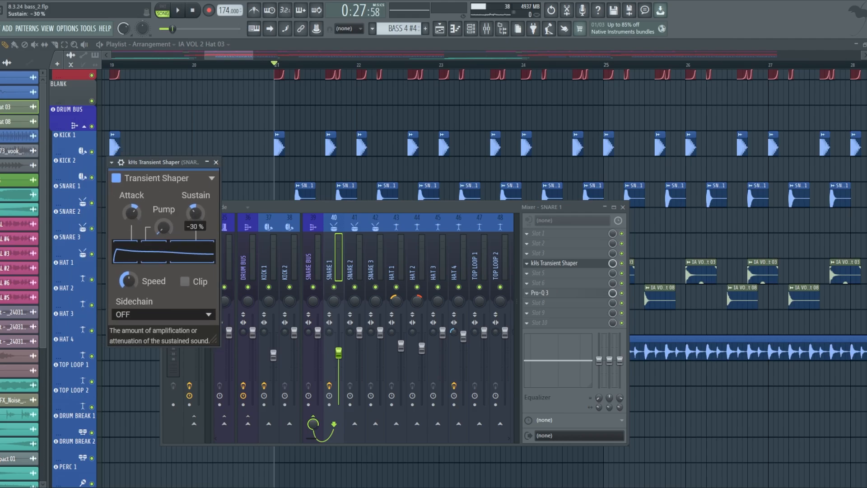
Step: Inspect the Pro-Q 3 curve on SNARE 1 during a short playback, and close the equalizer
{"action": "left_click", "coordinate": [561, 294]}
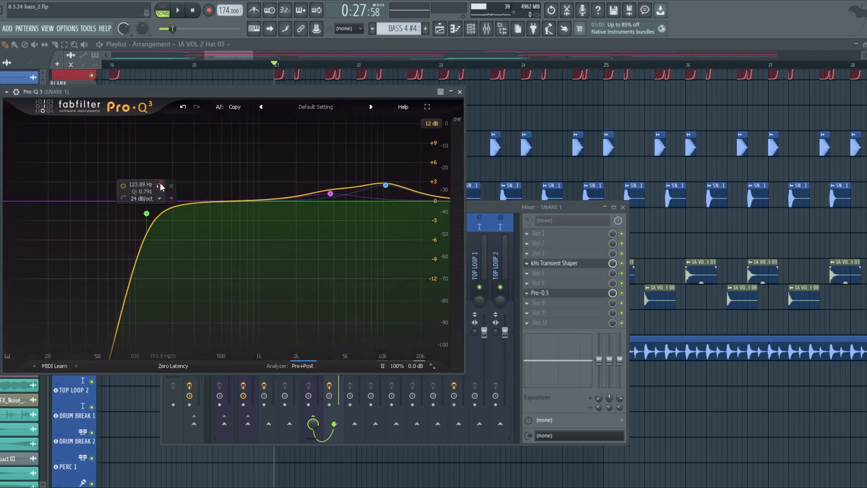
{"action": "key", "text": "space"}
{"action": "key", "text": "space"}
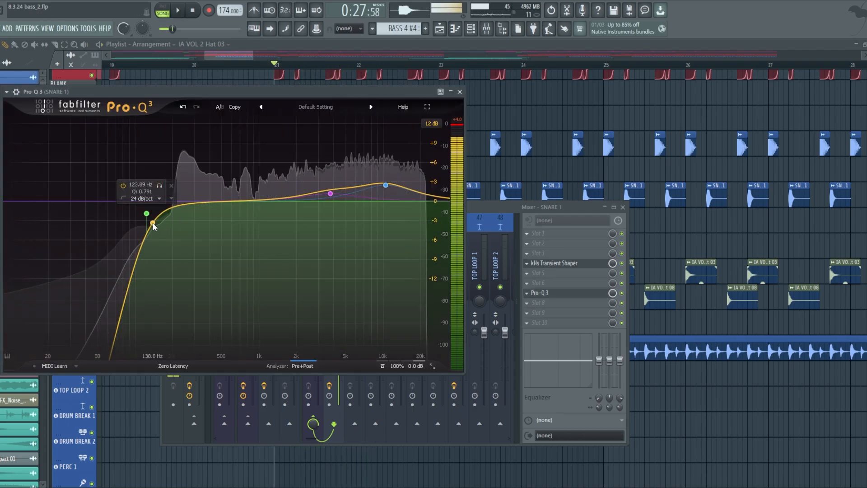
{"action": "left_click", "coordinate": [451, 93]}
Step: Inspect the low-cut curve of Pro-Q 3 on the KICK 1 mixer channel and close it
{"action": "left_click", "coordinate": [284, 262]}
{"action": "left_click", "coordinate": [285, 264]}
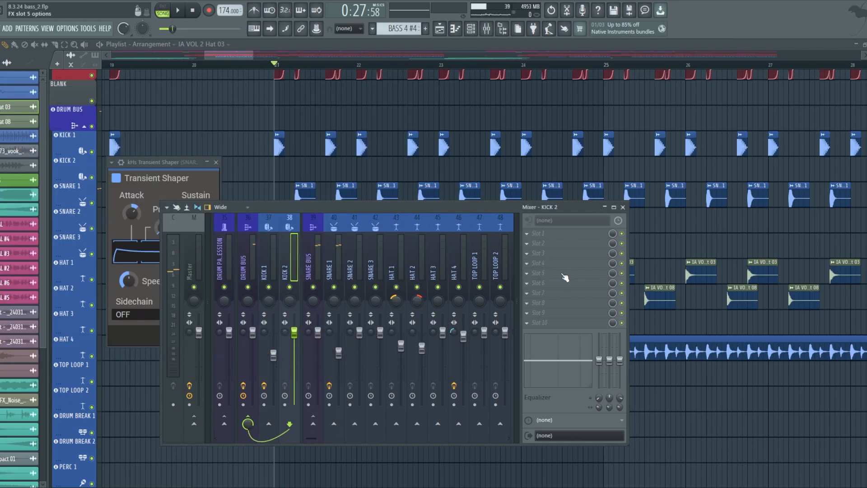
{"action": "left_click", "coordinate": [571, 276]}
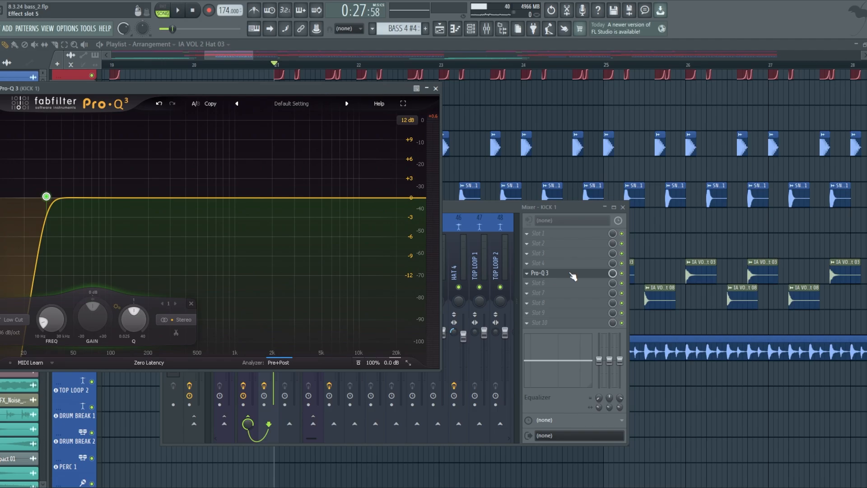
{"action": "left_click", "coordinate": [573, 276]}
Step: Open Thermal on the DRUM BUS channel, inspect its macros and dry/wet amount, and close it
{"action": "left_click", "coordinate": [408, 263]}
{"action": "scroll", "coordinate": [389, 262], "scroll_direction": "up", "scroll_amount": 8}
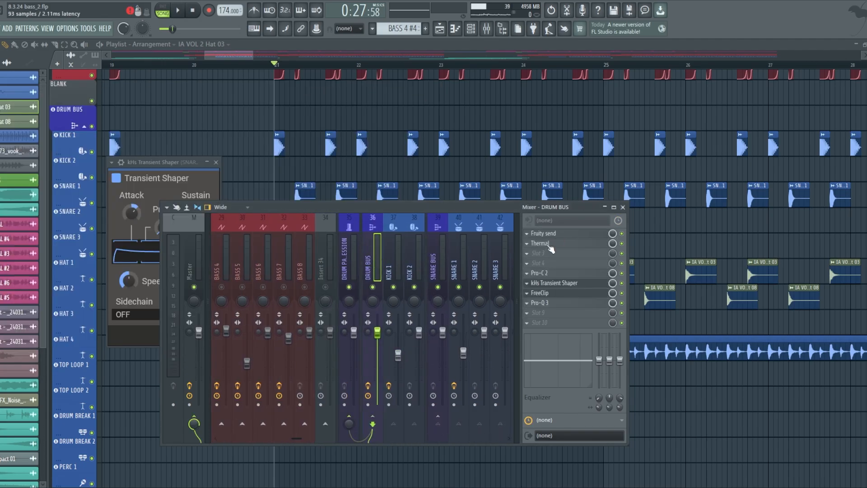
{"action": "left_click", "coordinate": [549, 243]}
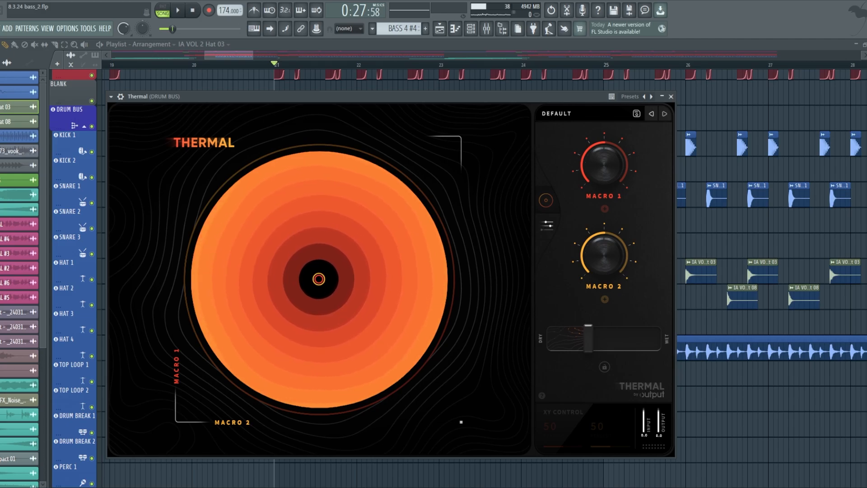
{"action": "key", "text": "Escape"}
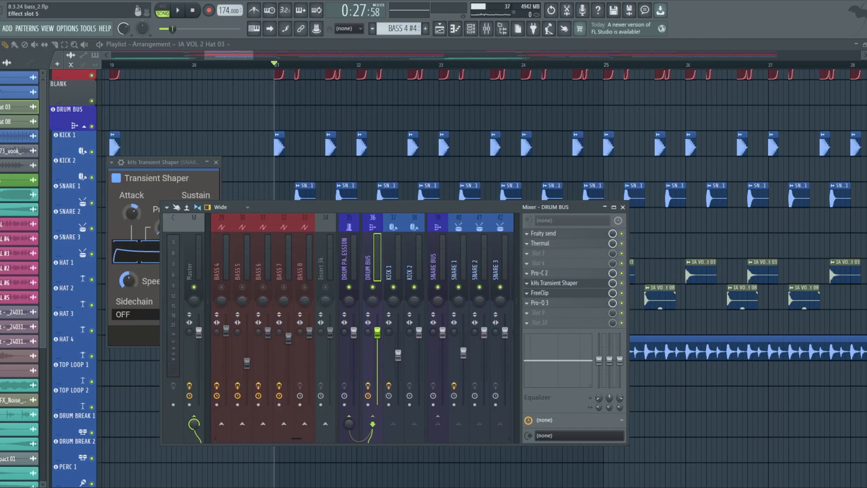
Step: Open Pro-C 2 on the DRUM BUS and play the drums to examine its ratio, attack and gain reduction
{"action": "left_click", "coordinate": [555, 273]}
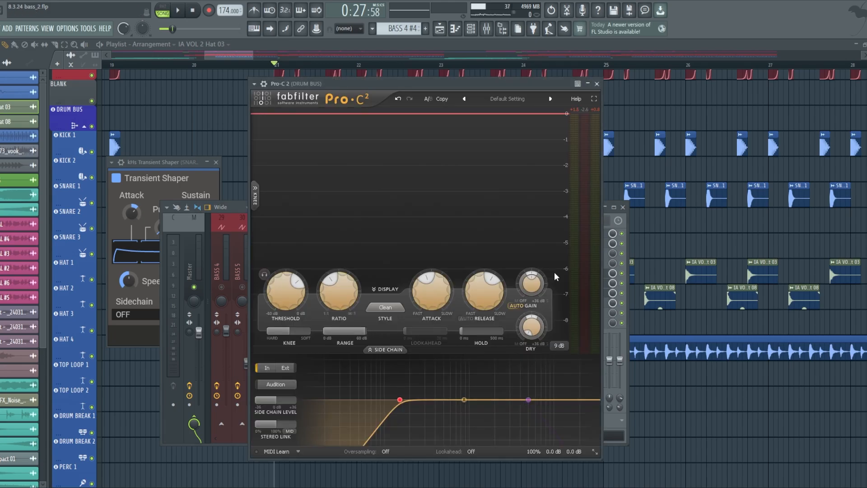
{"action": "left_click_drag", "start_coordinate": [397, 90], "coordinate": [424, 86]}
{"action": "key", "text": "space"}
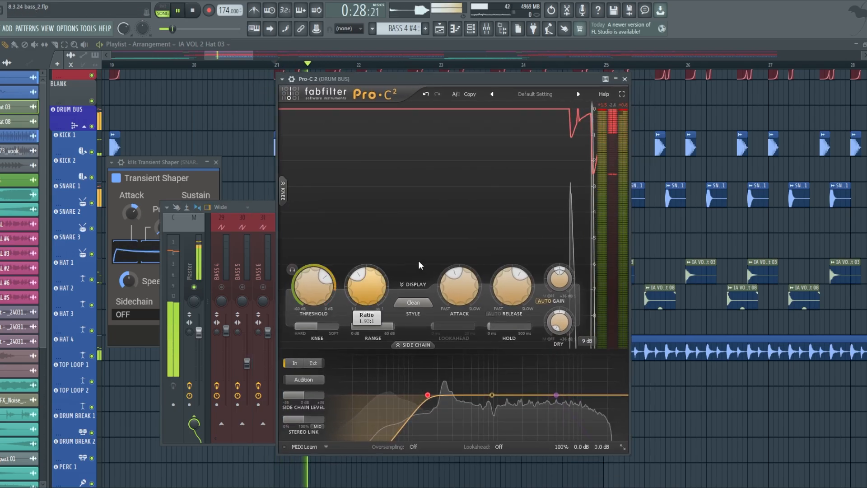
{"action": "key", "text": "space"}
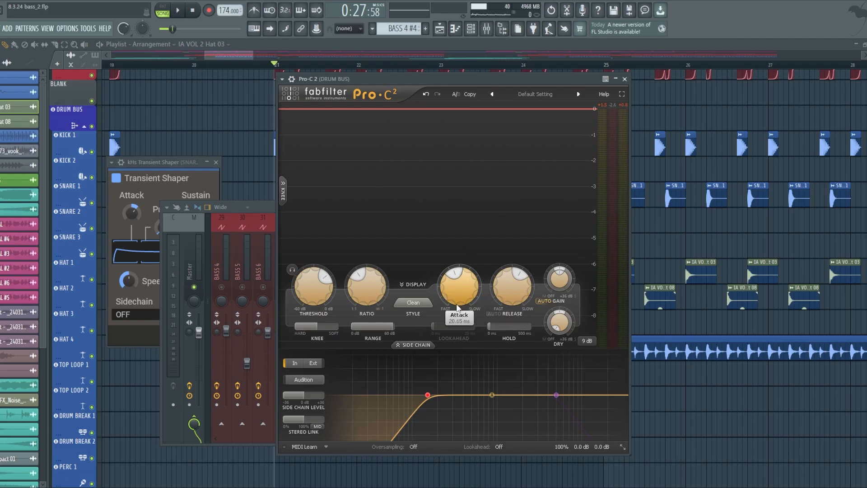
{"action": "key", "text": "space"}
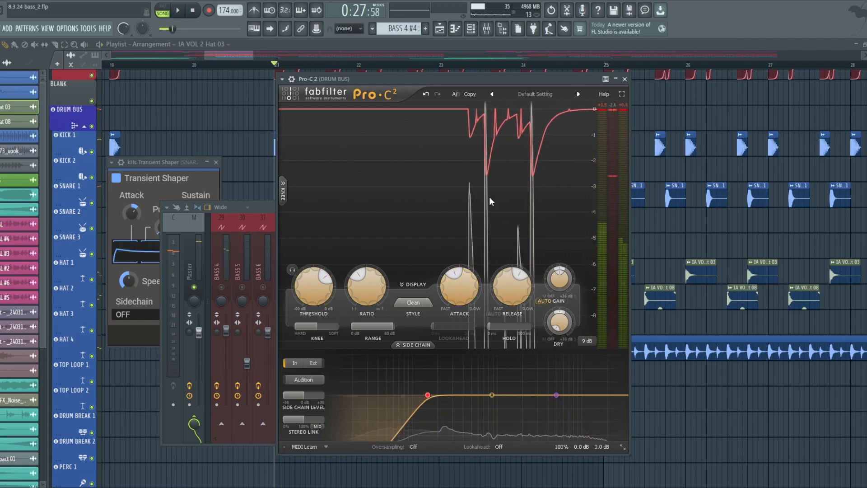
{"action": "mouse_move", "coordinate": [315, 295]}
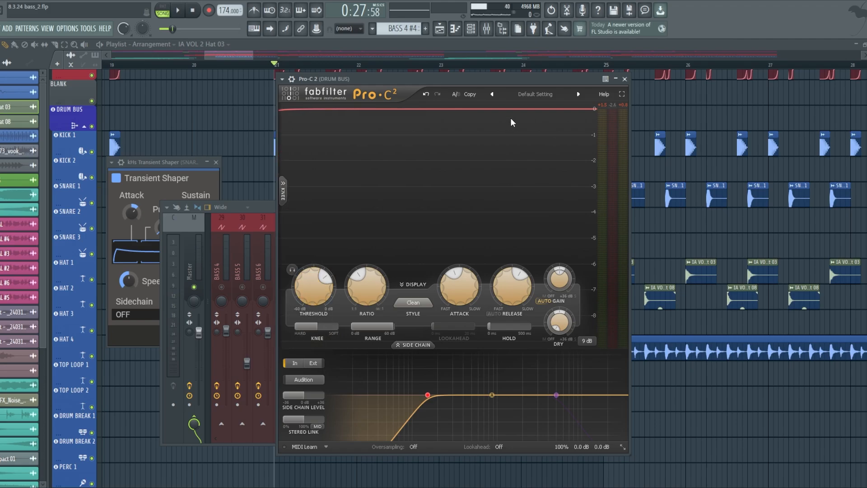
Step: Play the drums to examine the side-chain low cut in Pro-C 2 on the DRUM BUS, and close the compressor
{"action": "left_click_drag", "start_coordinate": [513, 79], "coordinate": [486, 88]}
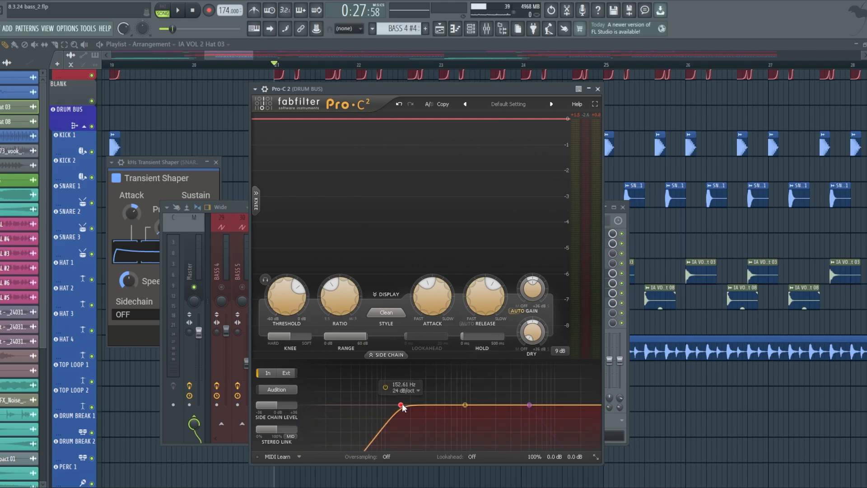
{"action": "key", "text": "space"}
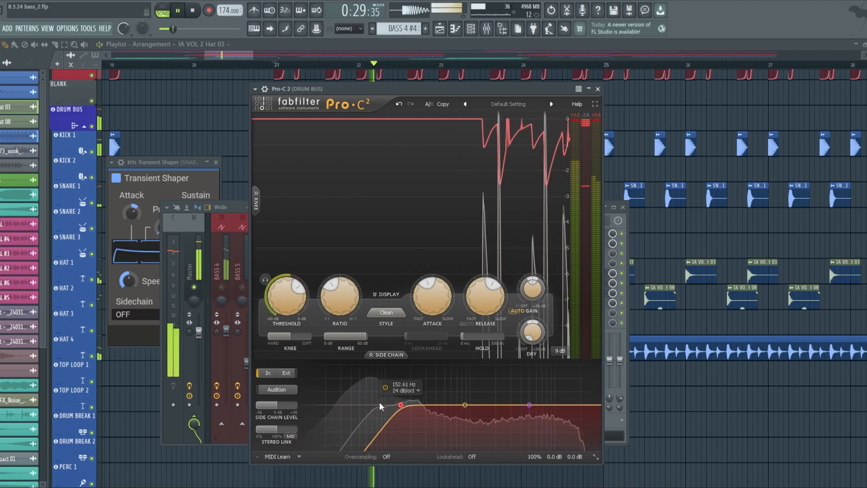
{"action": "key", "text": "space"}
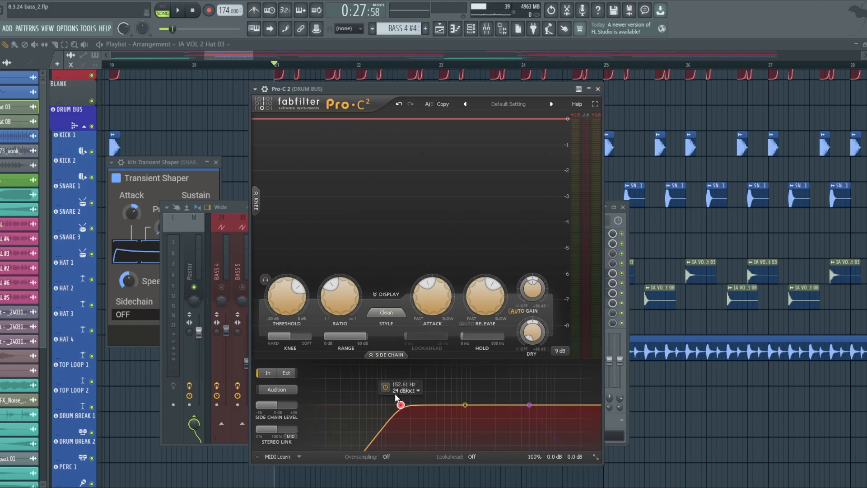
{"action": "left_click", "coordinate": [599, 89]}
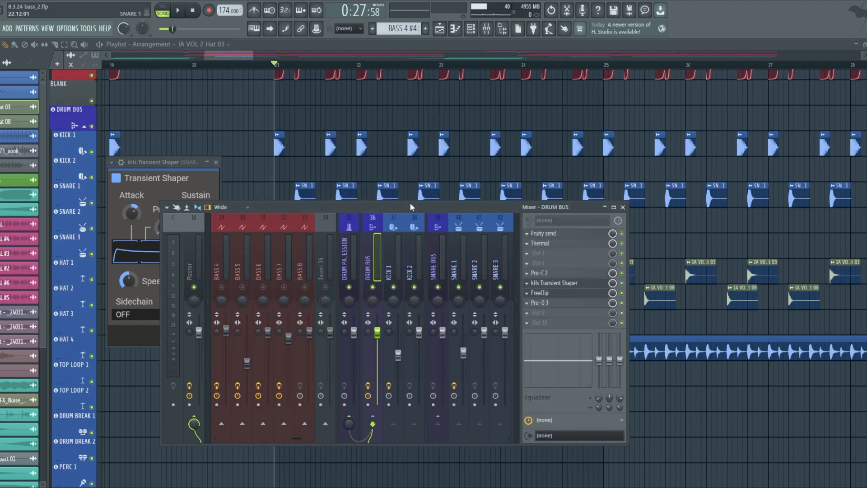
Step: Inspect kHs Transient Shaper on the DRUM BUS, and open FreeClip on the same channel to watch its clipping during short playbacks
{"action": "left_click_drag", "start_coordinate": [411, 206], "coordinate": [429, 209]}
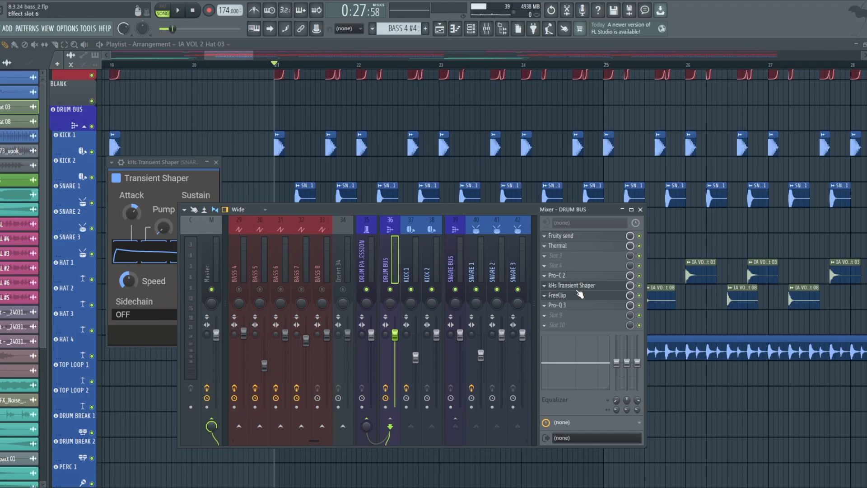
{"action": "left_click", "coordinate": [573, 285]}
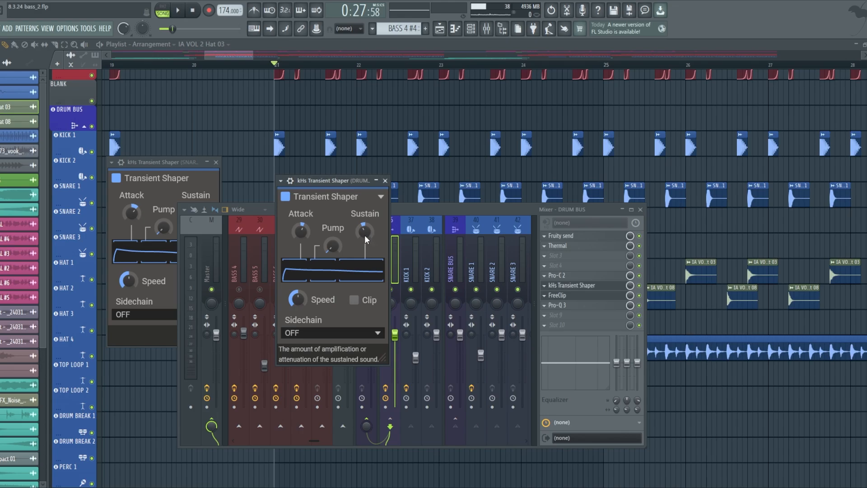
{"action": "left_click", "coordinate": [574, 295]}
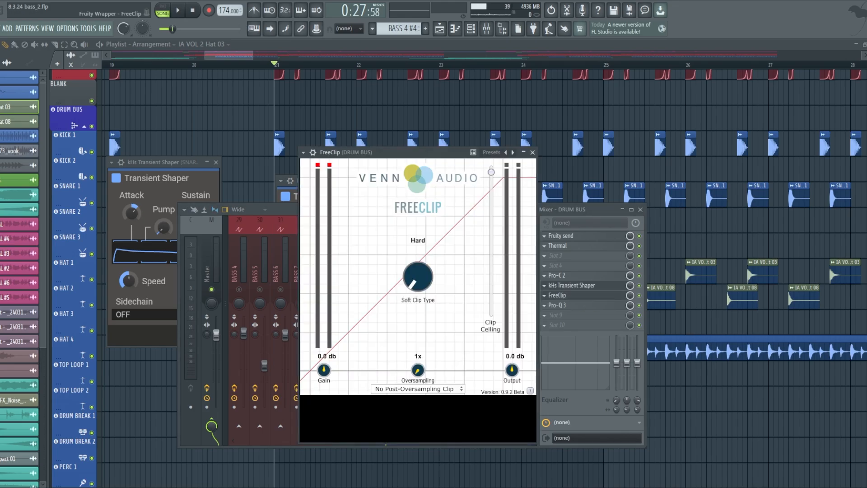
{"action": "key", "text": "space"}
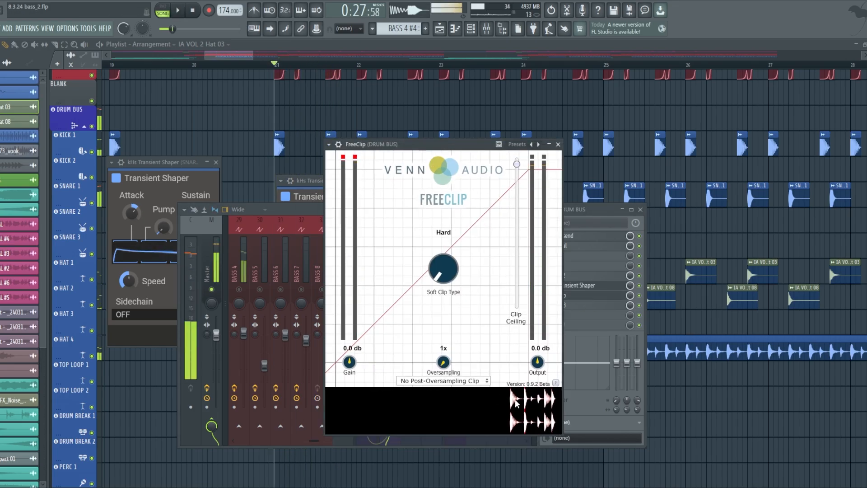
{"action": "key", "text": "space"}
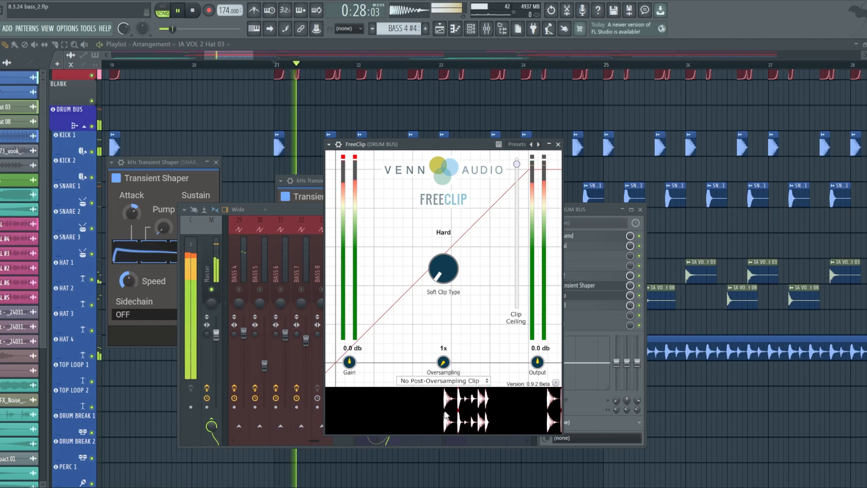
{"action": "key", "text": "space"}
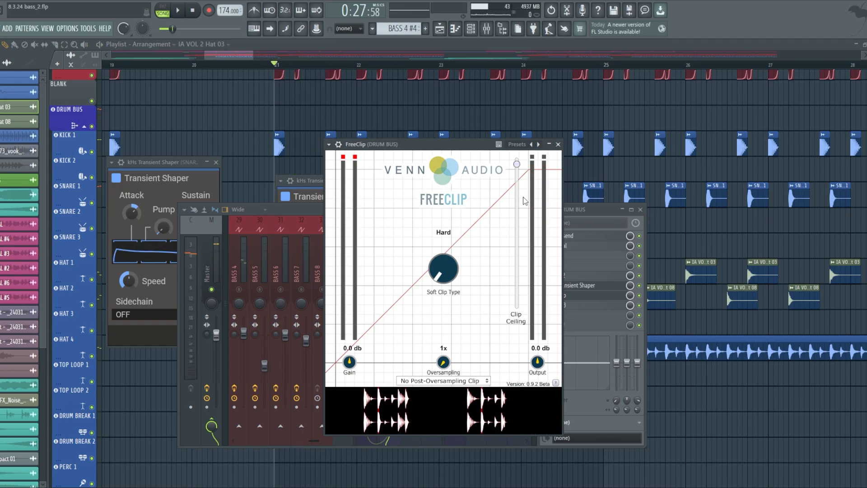
Step: Lower FreeClip's clip ceiling on the DRUM BUS to about 0.62 and play the drums to audition the heavier clipping
{"action": "left_click_drag", "start_coordinate": [516, 164], "coordinate": [517, 175]}
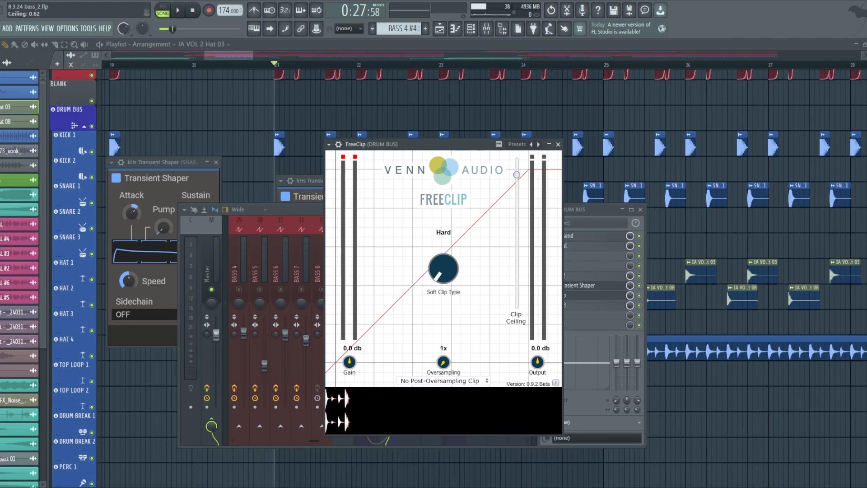
{"action": "key", "text": "space"}
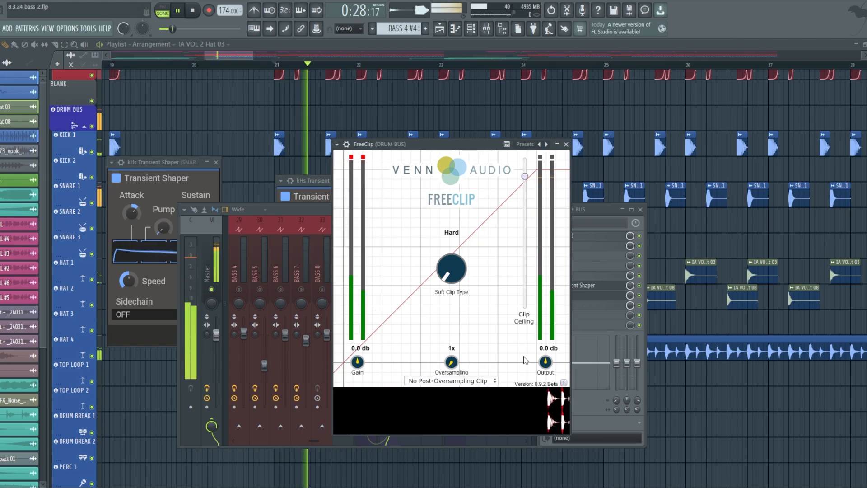
{"action": "key", "text": "space"}
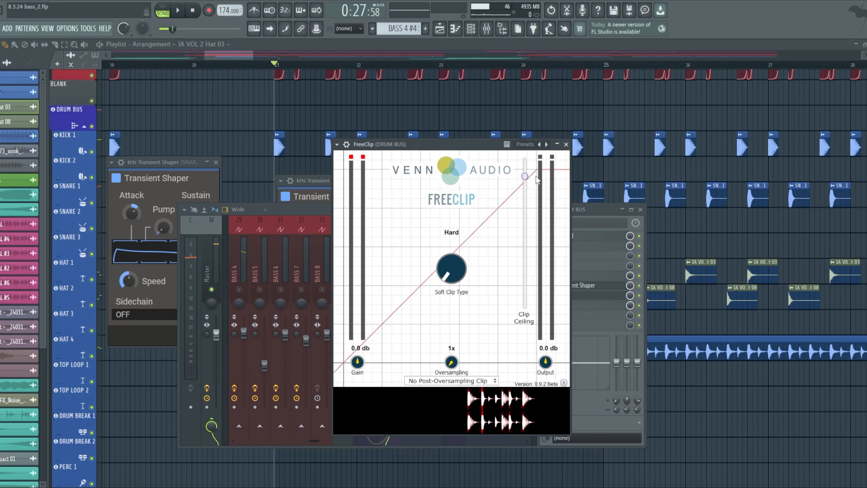
Step: Raise FreeClip's clip ceiling on the DRUM BUS back near its maximum, play the drums briefly, and close the plugin
{"action": "left_click_drag", "start_coordinate": [525, 176], "coordinate": [515, 146]}
{"action": "key", "text": "space"}
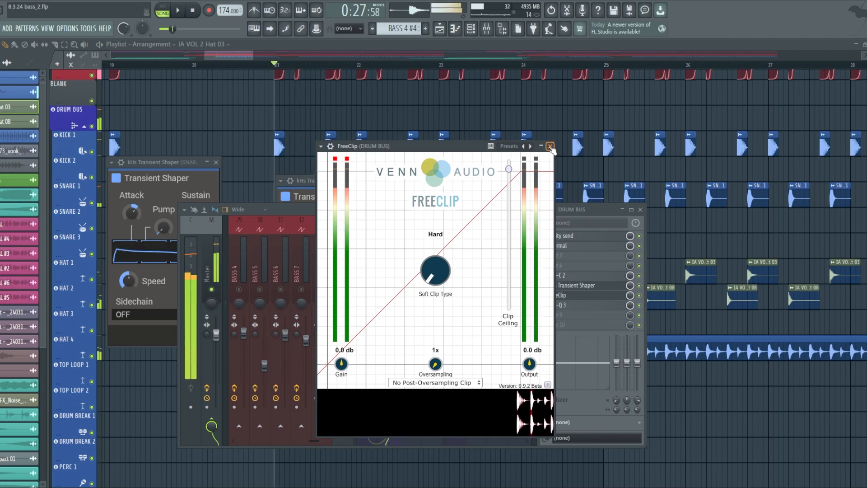
{"action": "left_click", "coordinate": [551, 147]}
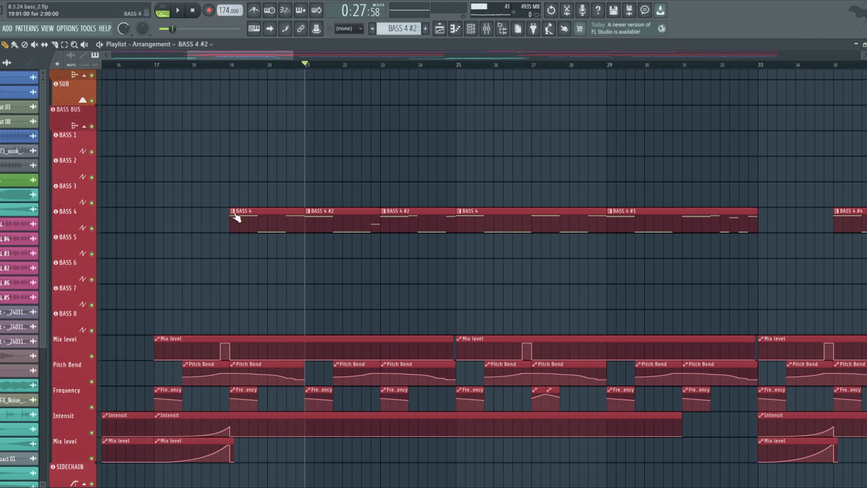
Step: Set the playback position to bar 19, at the start of the first BASS 4 pattern clip
{"action": "scroll", "coordinate": [236, 218], "scroll_direction": "left", "scroll_amount": 2}
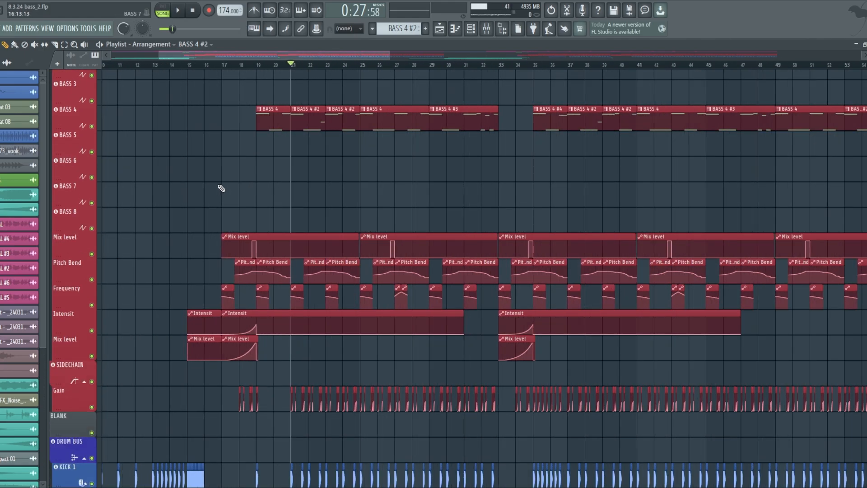
{"action": "scroll", "coordinate": [213, 188], "scroll_direction": "up", "scroll_amount": 5}
{"action": "scroll", "coordinate": [304, 131], "scroll_direction": "up", "scroll_amount": 2}
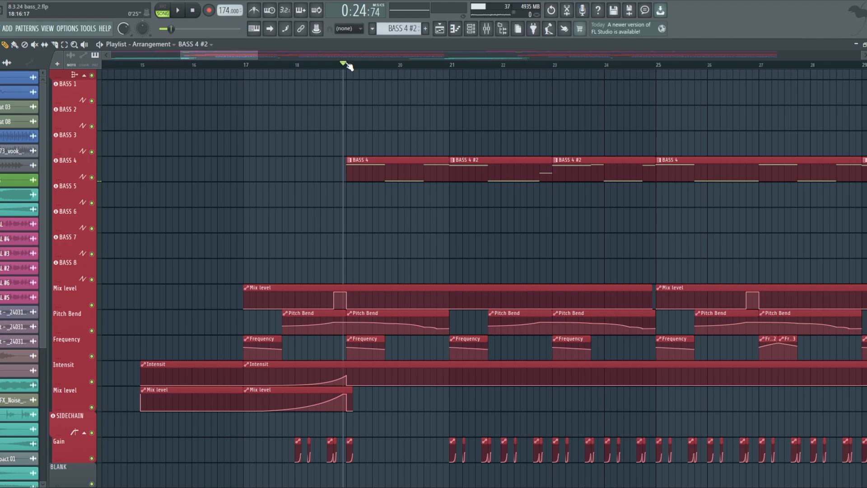
{"action": "left_click", "coordinate": [346, 63]}
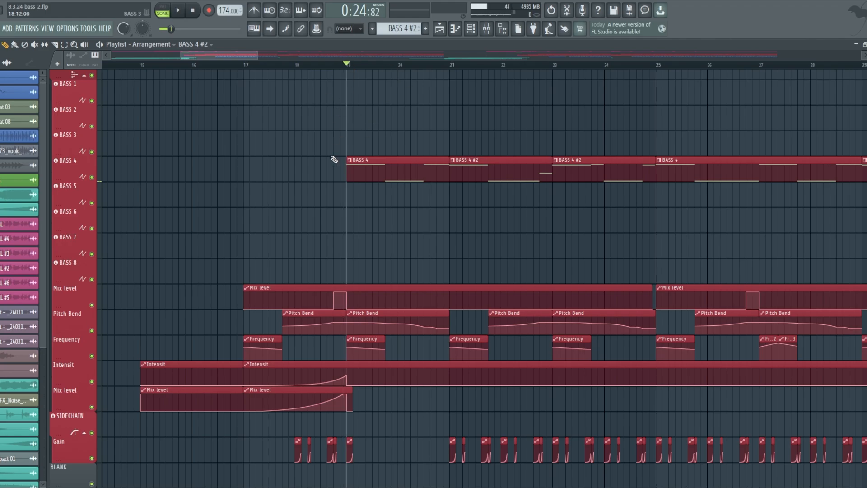
{"action": "scroll", "coordinate": [334, 160], "scroll_direction": "up", "scroll_amount": 2}
{"action": "scroll", "coordinate": [336, 97], "scroll_direction": "right", "scroll_amount": 3}
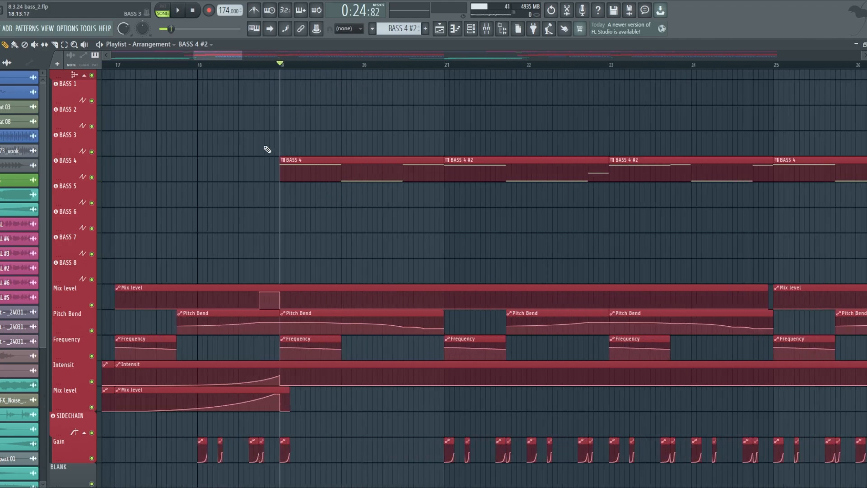
{"action": "scroll", "coordinate": [296, 160], "scroll_direction": "up", "scroll_amount": 2}
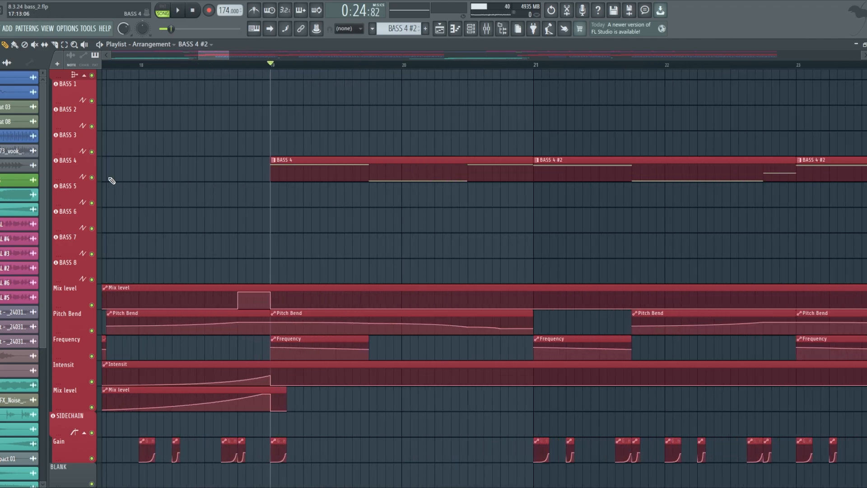
Step: Solo the BASS 4 track and re-enable the Pitch Bend, Frequency, Intensit and both Mix level automation tracks below it
{"action": "right_click", "coordinate": [92, 177]}
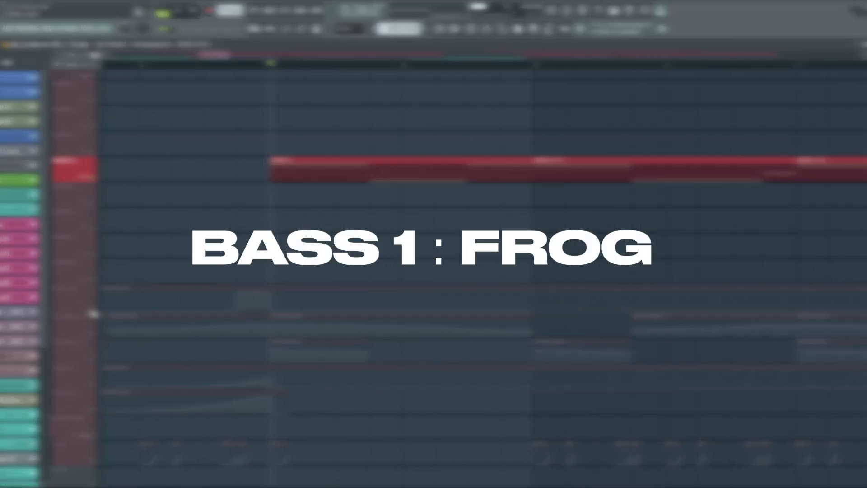
{"action": "left_click", "coordinate": [91, 309]}
{"action": "left_click", "coordinate": [92, 334]}
{"action": "left_click", "coordinate": [92, 359]}
{"action": "left_click", "coordinate": [93, 384]}
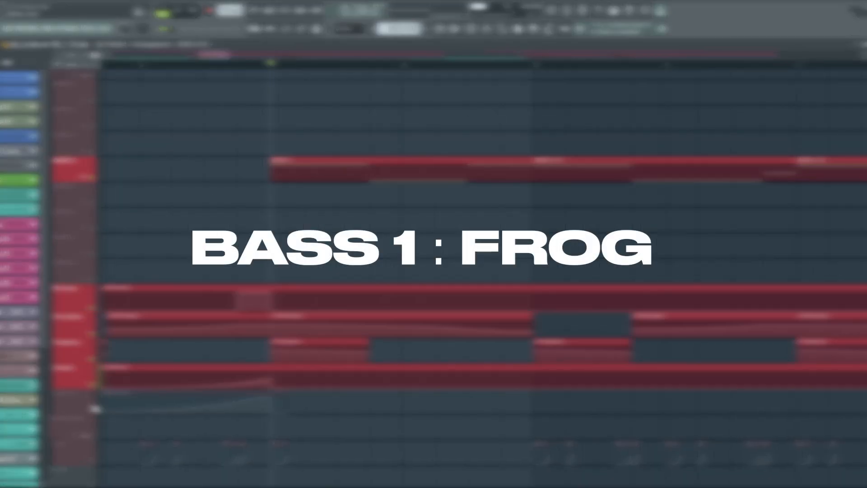
{"action": "key", "text": "F9"}
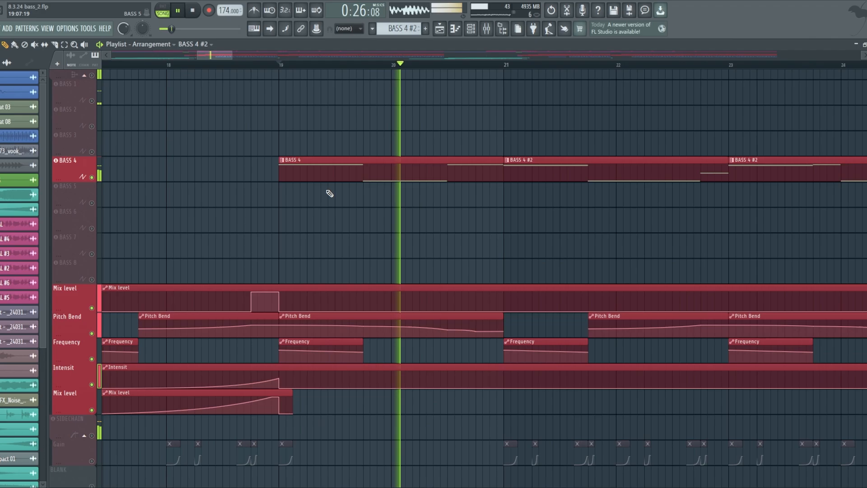
Step: Listen to the soloed BASS 4 with its automation, return the playback position to bar 19, and stop playback
{"action": "scroll", "coordinate": [384, 177], "scroll_direction": "down", "scroll_amount": 4}
{"action": "scroll", "coordinate": [366, 160], "scroll_direction": "up", "scroll_amount": 4}
{"action": "scroll", "coordinate": [368, 159], "scroll_direction": "down", "scroll_amount": 4}
{"action": "scroll", "coordinate": [411, 168], "scroll_direction": "up", "scroll_amount": 5}
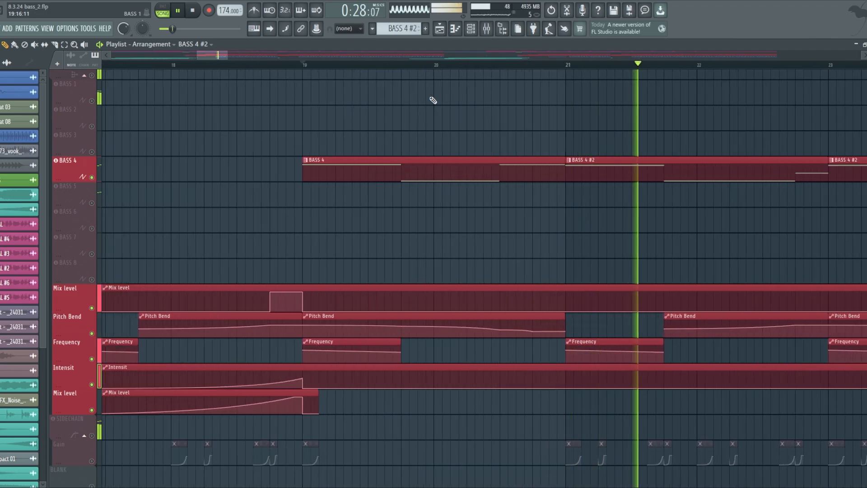
{"action": "left_click", "coordinate": [303, 66]}
{"action": "key", "text": "space"}
Step: Select the BASS 4 pattern and open the first Serum channel, routed to BASS 1, to show its fwog preset
{"action": "left_click", "coordinate": [339, 172]}
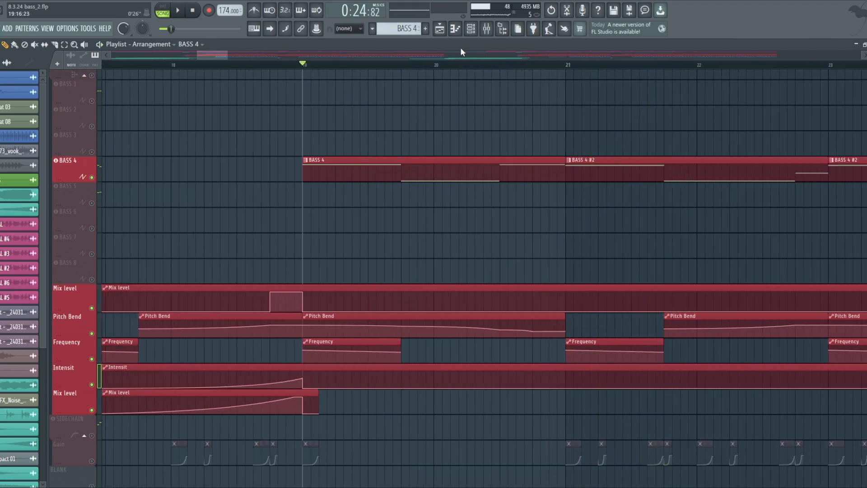
{"action": "left_click", "coordinate": [471, 28]}
{"action": "key", "text": "space"}
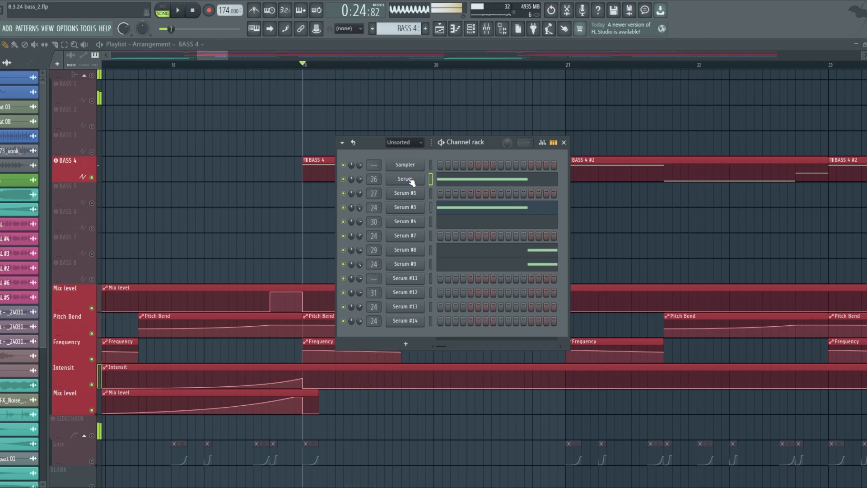
{"action": "left_click", "coordinate": [409, 179]}
{"action": "left_click_drag", "start_coordinate": [330, 156], "coordinate": [394, 108]}
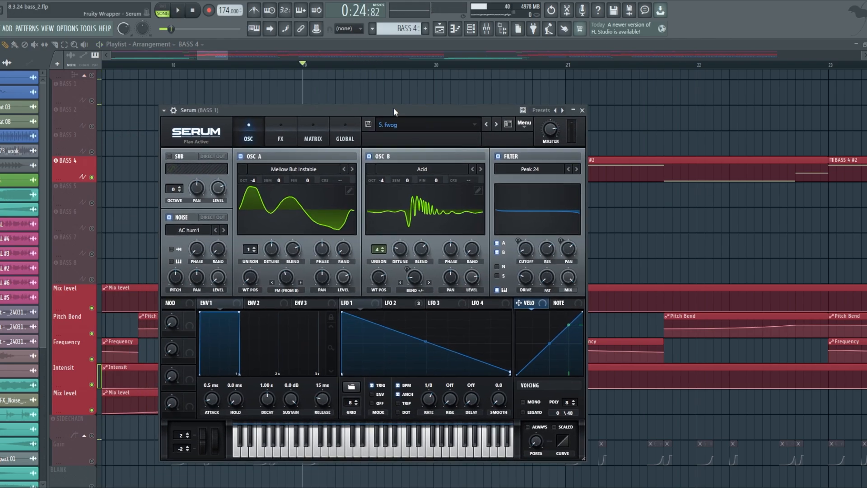
{"action": "left_click_drag", "start_coordinate": [384, 106], "coordinate": [403, 96]}
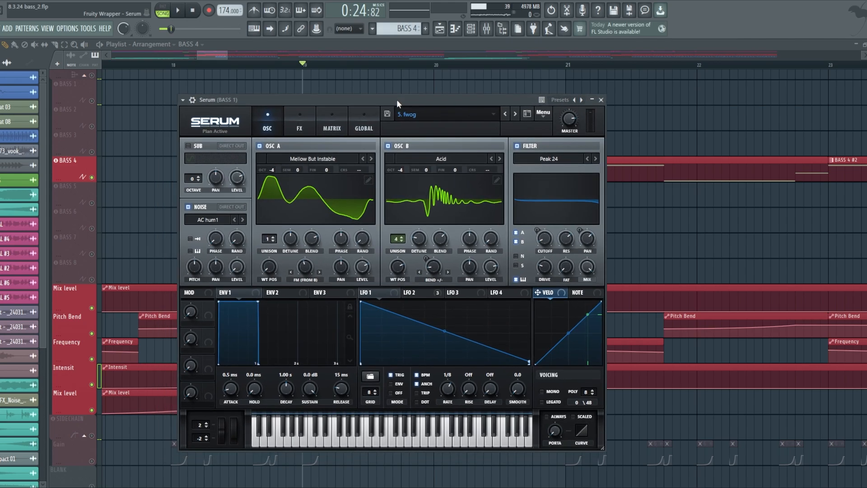
Step: Examine the effect chain on the BASS 1 mixer channel during a short playback, and close the mixer
{"action": "left_click", "coordinate": [487, 28]}
{"action": "scroll", "coordinate": [275, 256], "scroll_direction": "up", "scroll_amount": 4}
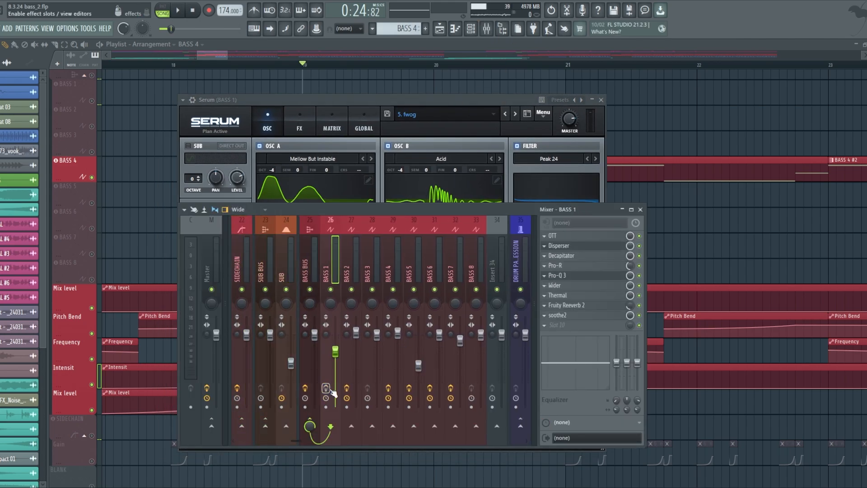
{"action": "key", "text": "space"}
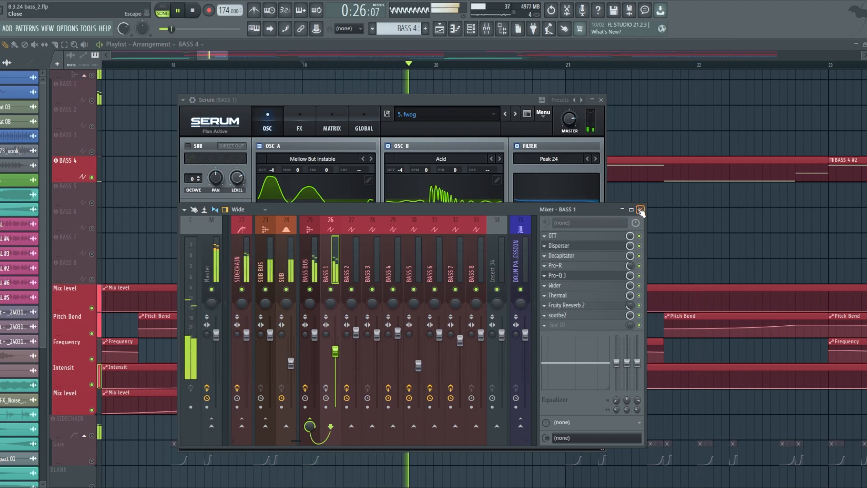
{"action": "key", "text": "space"}
{"action": "key", "text": "F9"}
Step: Play the bass briefly with Serum's OSC A, OSC B and Peak 24 filter in view
{"action": "left_click_drag", "start_coordinate": [359, 101], "coordinate": [396, 100]}
{"action": "key", "text": "space"}
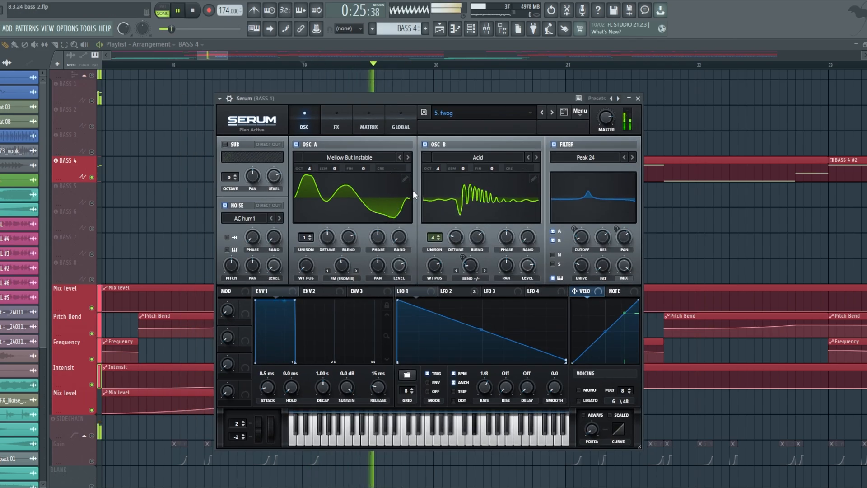
{"action": "key", "text": "space"}
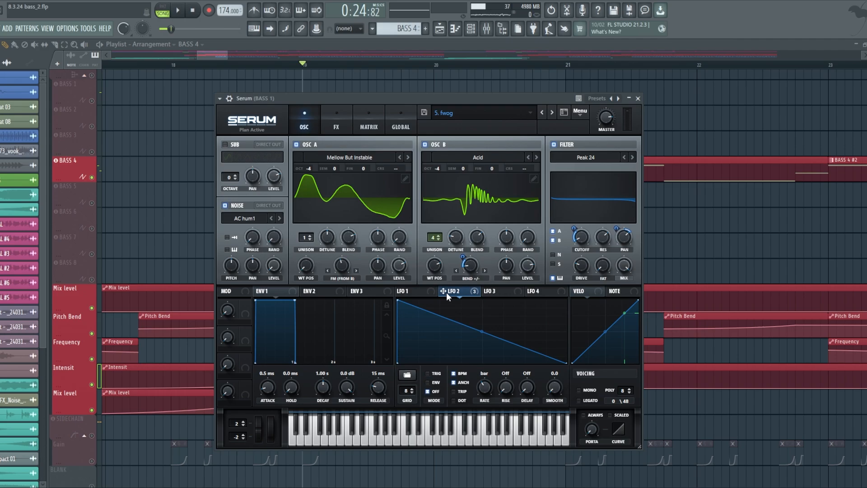
Step: Show Serum's LFO 2 shape and play the bass with the LFO's filter cutoff modulation in view
{"action": "left_click", "coordinate": [456, 297]}
{"action": "left_click_drag", "start_coordinate": [455, 296], "coordinate": [576, 229]}
{"action": "key", "text": "space"}
{"action": "key", "text": "space"}
{"action": "key", "text": "space"}
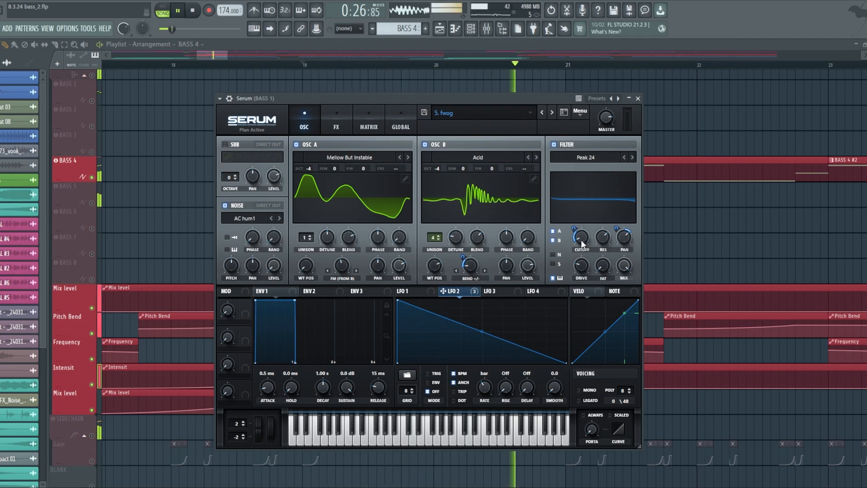
{"action": "key", "text": "space"}
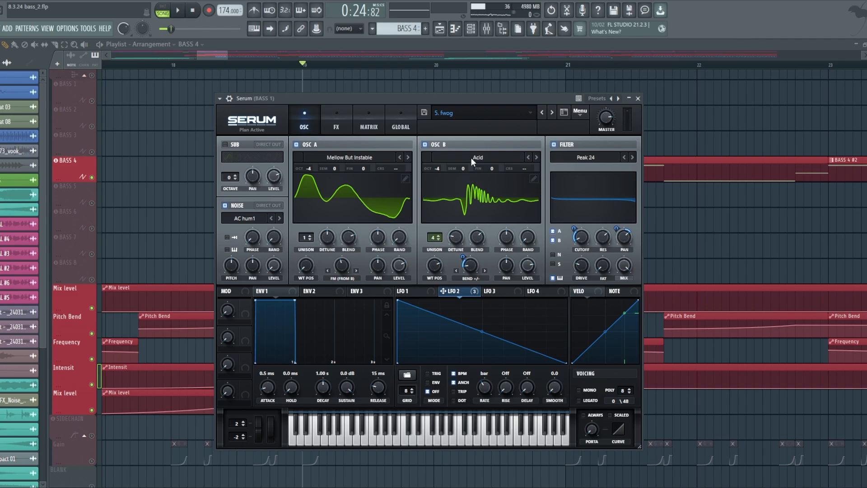
Step: Play the bass twice while examining OSC B's Acid wavetable and its Bend +/- warp
{"action": "key", "text": "space"}
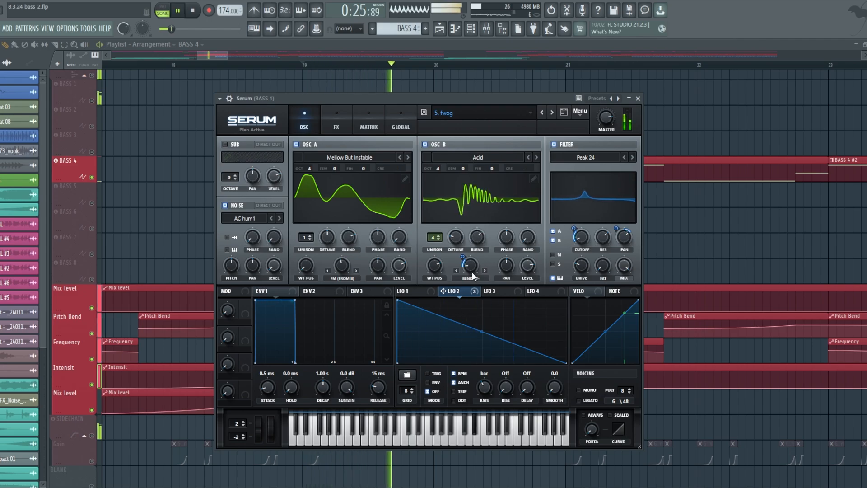
{"action": "key", "text": "space"}
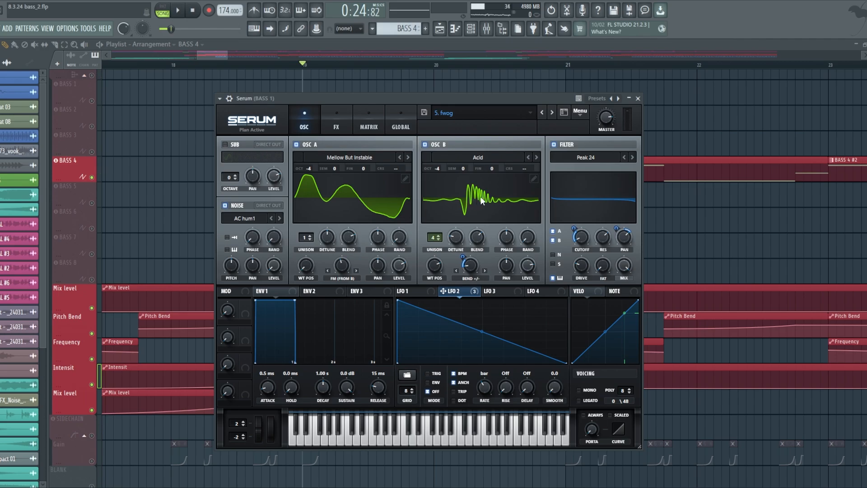
{"action": "key", "text": "space"}
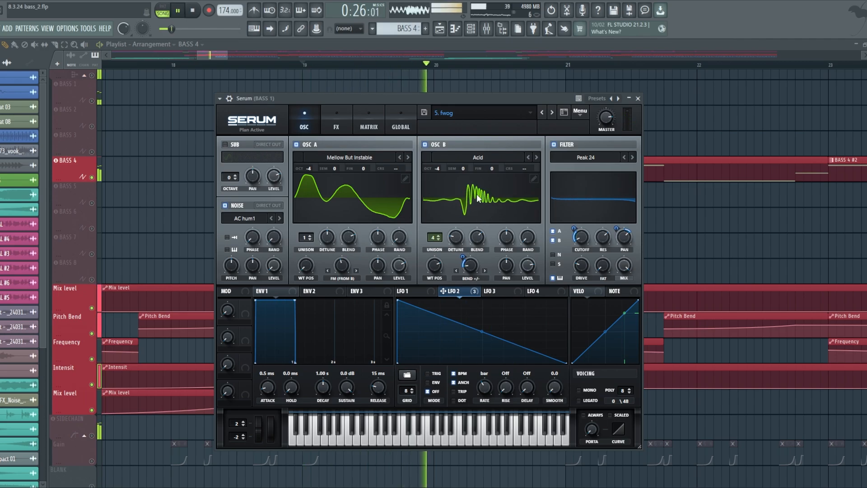
{"action": "key", "text": "space"}
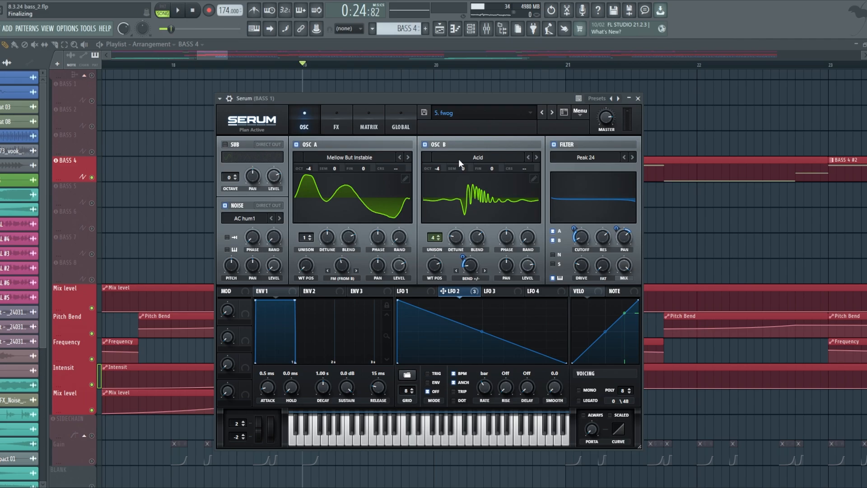
Step: Show Serum's effects rack and play the bass with the Downsample distortion in view
{"action": "left_click_drag", "start_coordinate": [405, 98], "coordinate": [425, 93]}
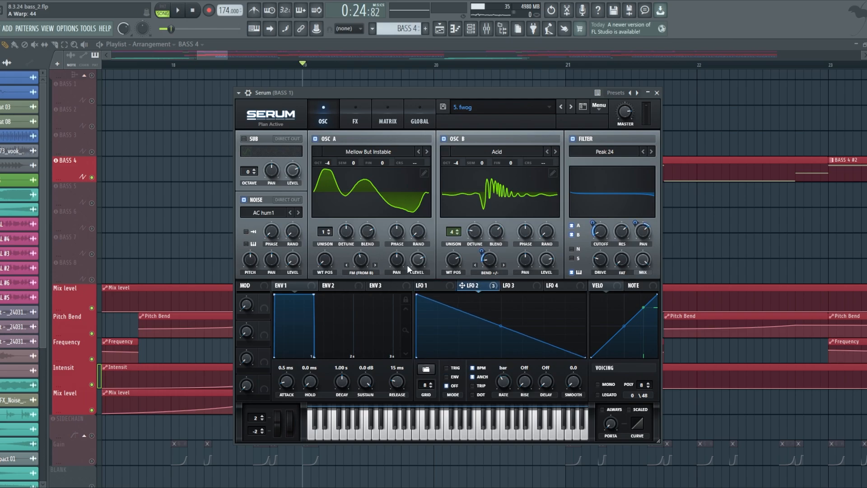
{"action": "left_click", "coordinate": [358, 122]}
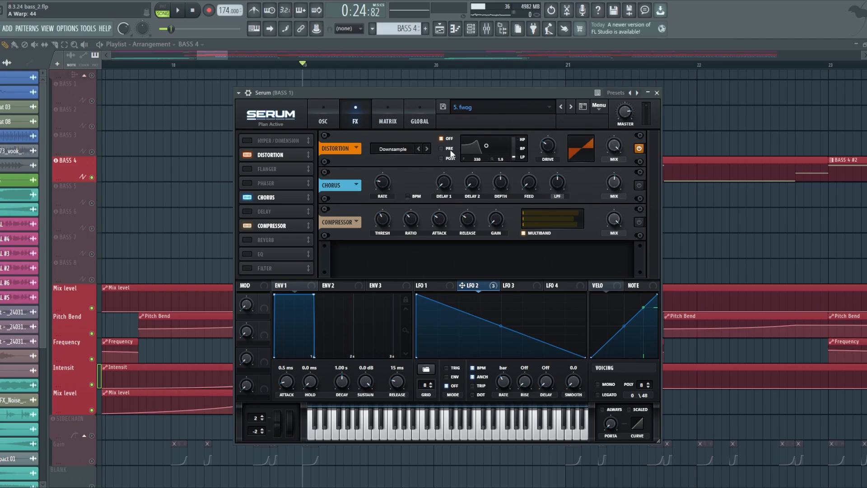
{"action": "key", "text": "space"}
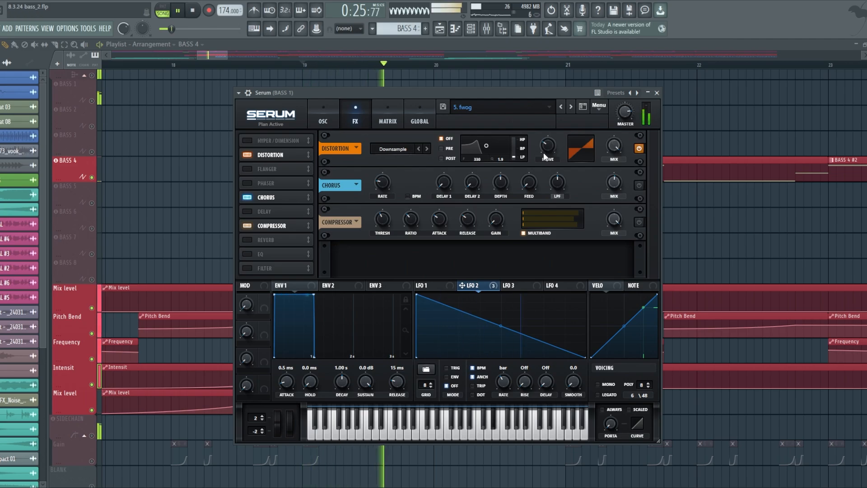
{"action": "key", "text": "space"}
Step: Compare the bass with Serum's Downsample distortion bypassed and active, ending with it active, and revisit the oscillator page
{"action": "left_click", "coordinate": [639, 149]}
{"action": "key", "text": "space"}
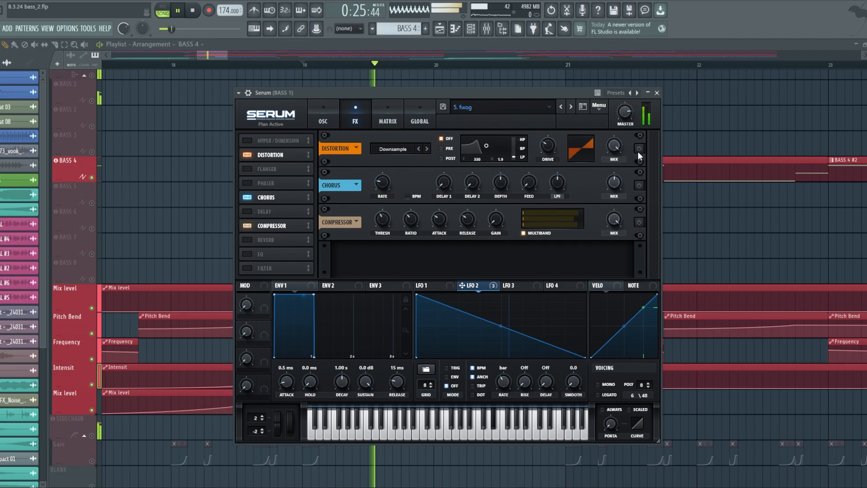
{"action": "key", "text": "space"}
{"action": "left_click", "coordinate": [639, 149]}
{"action": "key", "text": "space"}
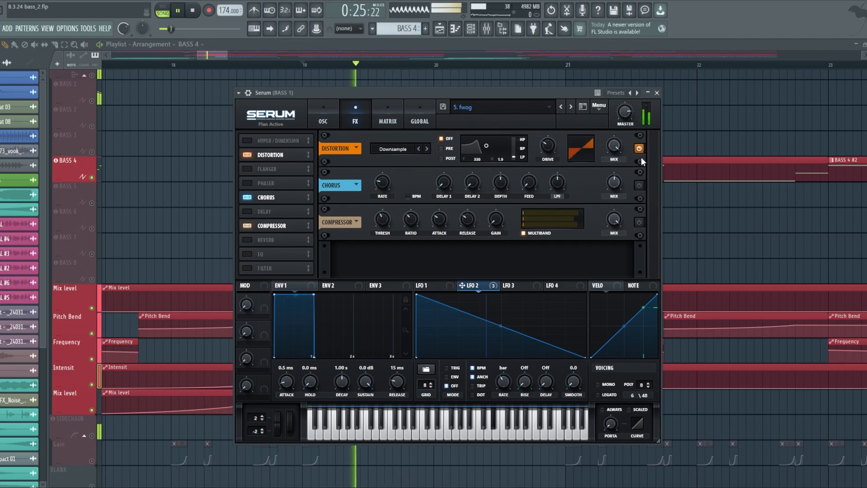
{"action": "key", "text": "space"}
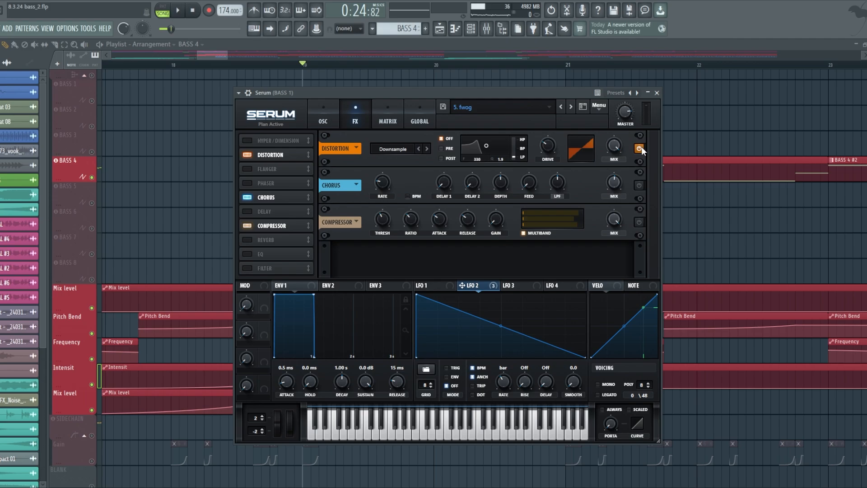
{"action": "key", "text": "space"}
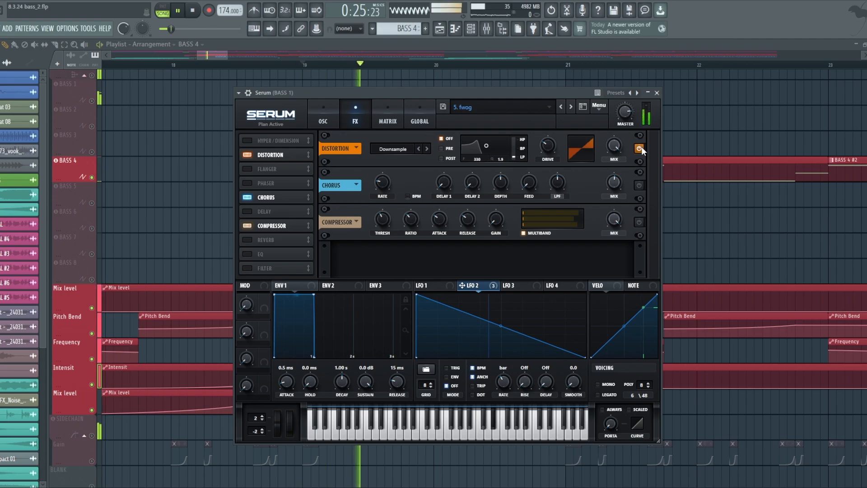
{"action": "key", "text": "space"}
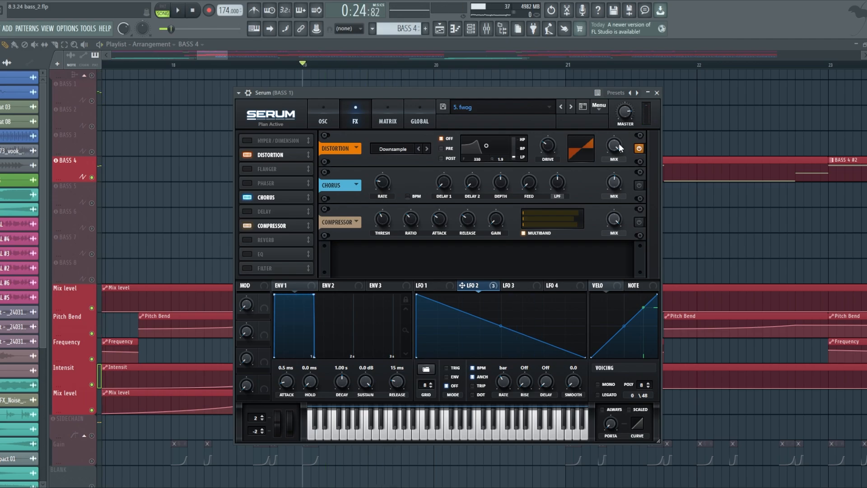
{"action": "left_click", "coordinate": [323, 122]}
{"action": "left_click", "coordinate": [355, 119]}
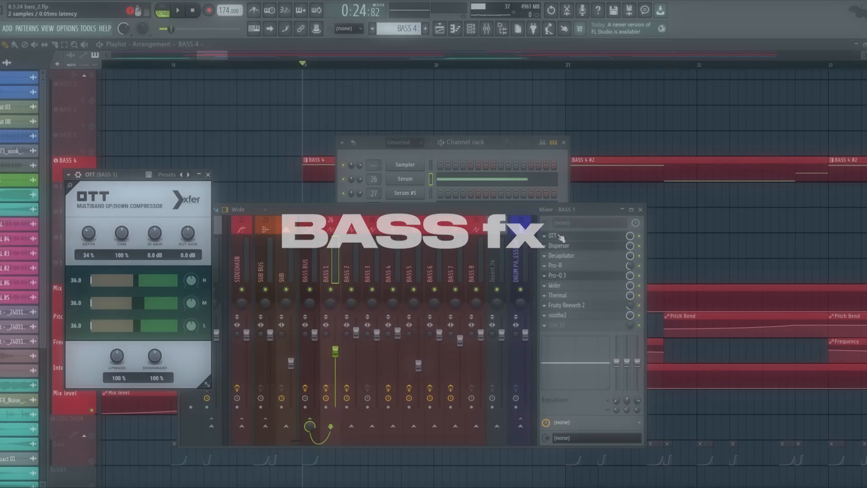
Step: Move the OTT window beside the BASS 1 mixer channel and play the bass briefly
{"action": "left_click_drag", "start_coordinate": [132, 174], "coordinate": [229, 157]}
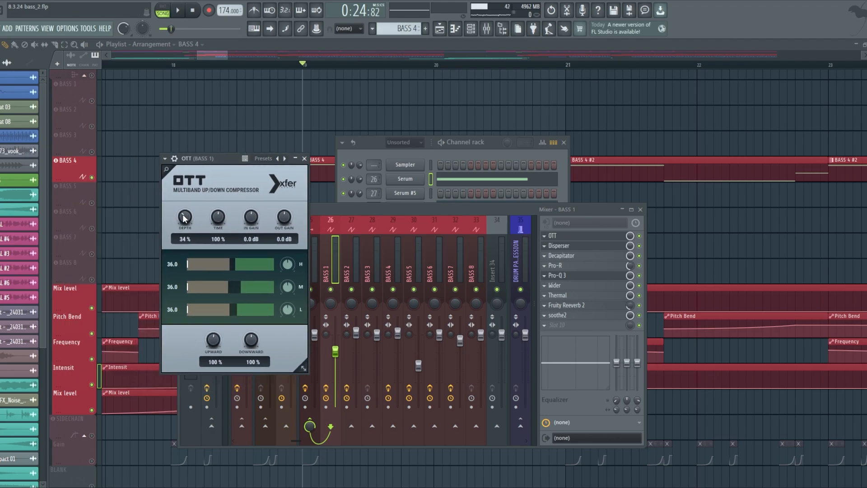
{"action": "key", "text": "space"}
{"action": "key", "text": "space"}
Step: Bypass the BASS 1 effects below Disperser, open Disperser, and play the bass through it
{"action": "left_click_drag", "start_coordinate": [640, 325], "coordinate": [641, 249]}
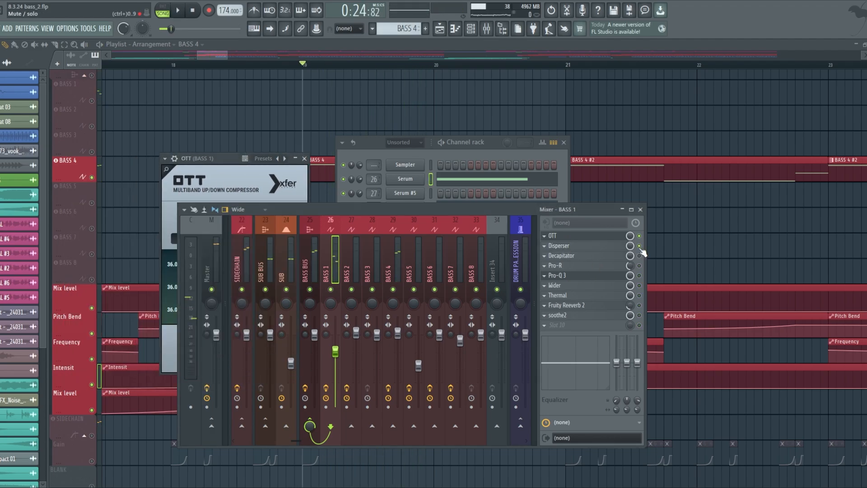
{"action": "left_click", "coordinate": [560, 245]}
{"action": "key", "text": "space"}
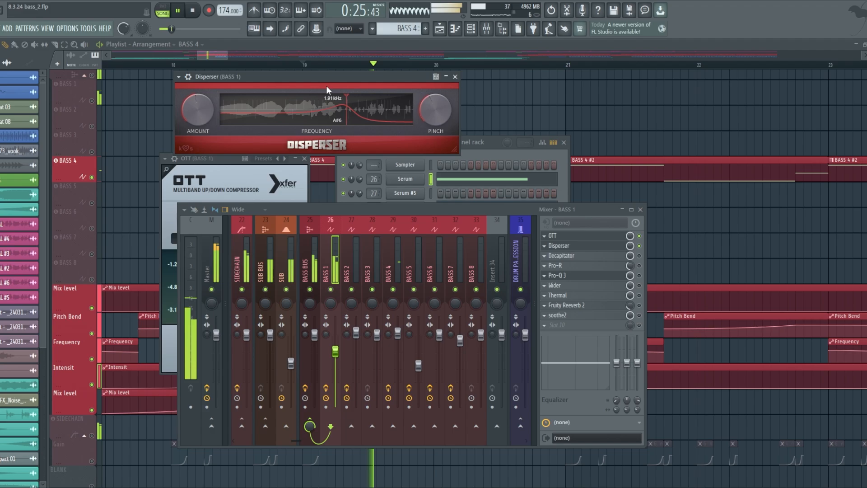
{"action": "key", "text": "space"}
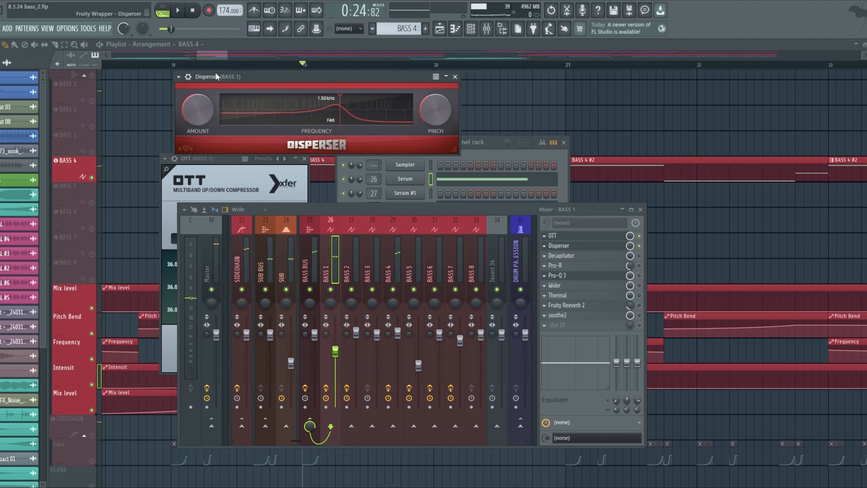
{"action": "left_click_drag", "start_coordinate": [279, 76], "coordinate": [311, 76]}
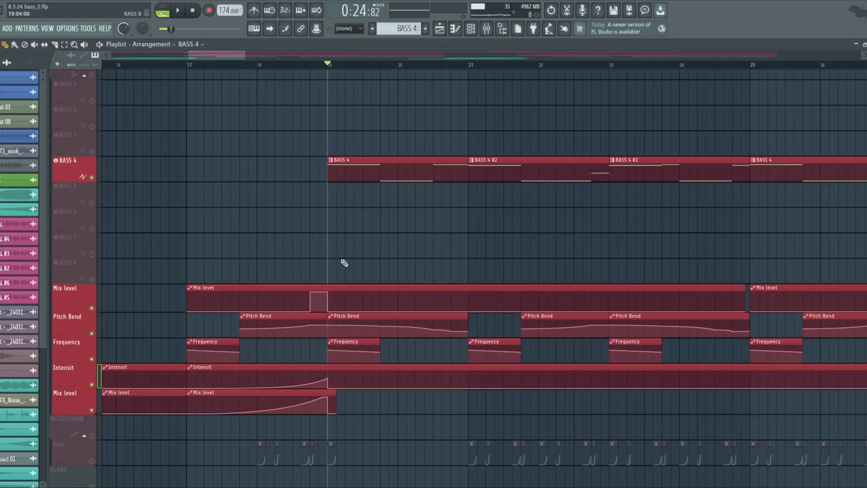
Step: Examine the Frequency automation clip at bar 19 in the playlist and play the bass over it
{"action": "scroll", "coordinate": [341, 261], "scroll_direction": "up", "scroll_amount": 5}
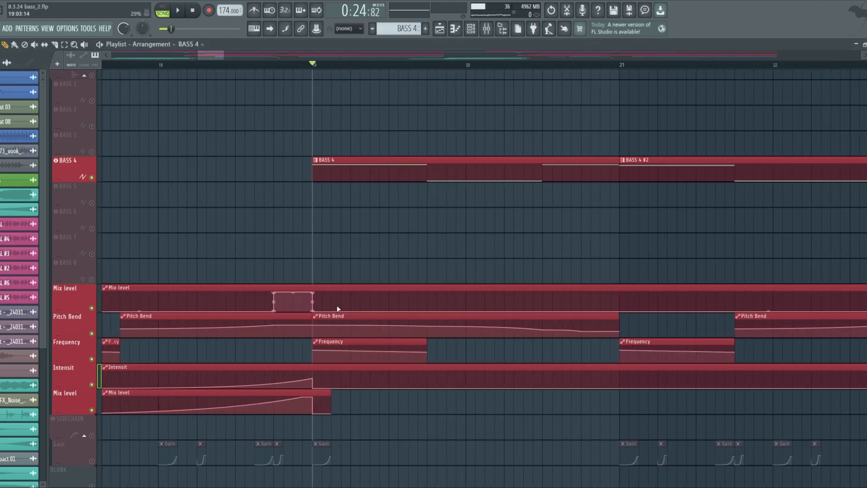
{"action": "scroll", "coordinate": [335, 305], "scroll_direction": "down", "scroll_amount": 3}
{"action": "scroll", "coordinate": [313, 287], "scroll_direction": "up", "scroll_amount": 5}
{"action": "scroll", "coordinate": [313, 272], "scroll_direction": "down", "scroll_amount": 4}
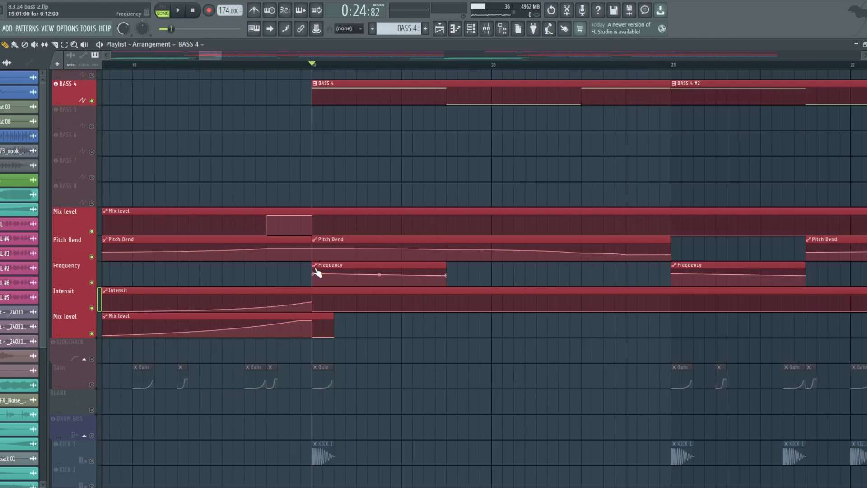
{"action": "key", "text": "space"}
{"action": "key", "text": "space"}
Step: Open the Serum channel routed to BASS 1, play the bass with its filter movement in view, and close it
{"action": "key", "text": "F6"}
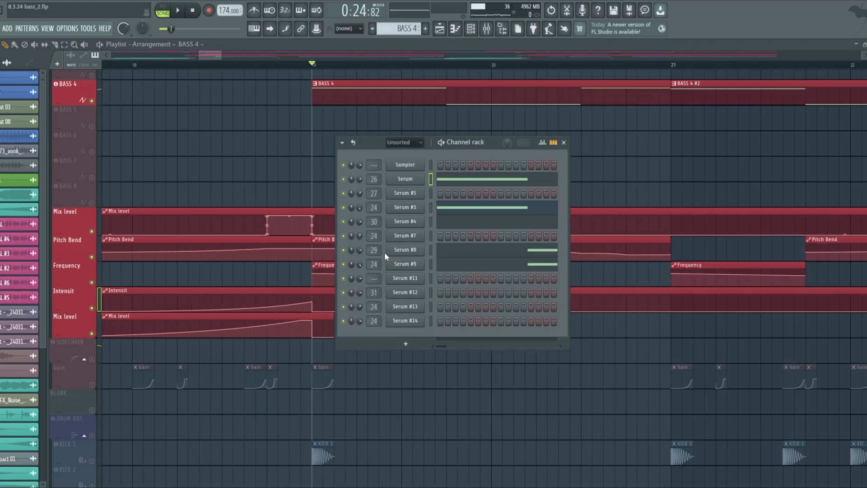
{"action": "left_click", "coordinate": [406, 182]}
{"action": "key", "text": "space"}
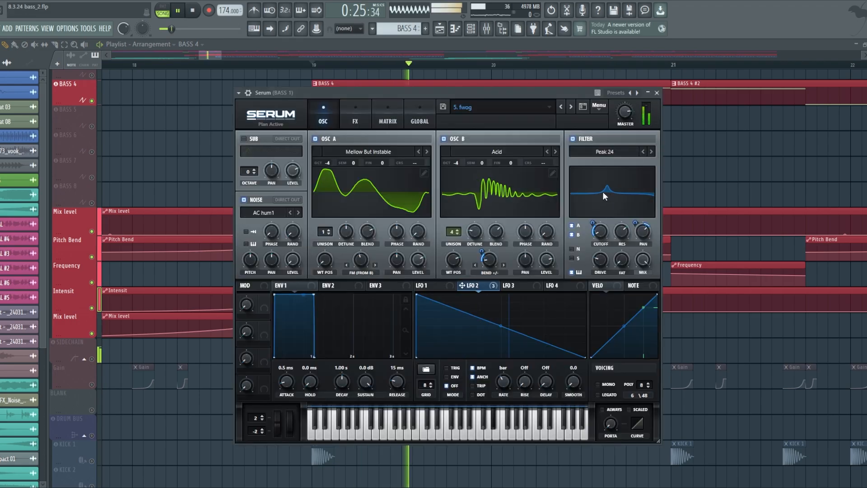
{"action": "key", "text": "space"}
{"action": "key", "text": "Escape"}
Step: Inspect the bar 19 Frequency automation curve closely during another short playback
{"action": "scroll", "coordinate": [318, 268], "scroll_direction": "up", "scroll_amount": 3}
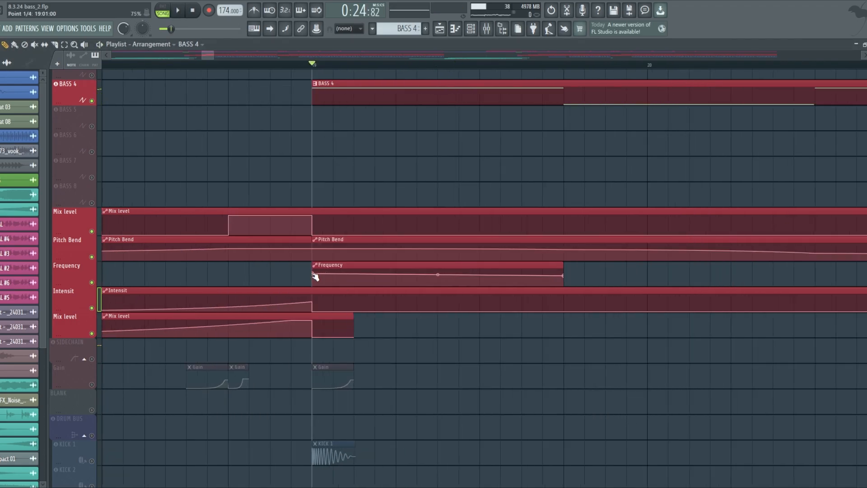
{"action": "scroll", "coordinate": [471, 269], "scroll_direction": "down", "scroll_amount": 2}
{"action": "key", "text": "space"}
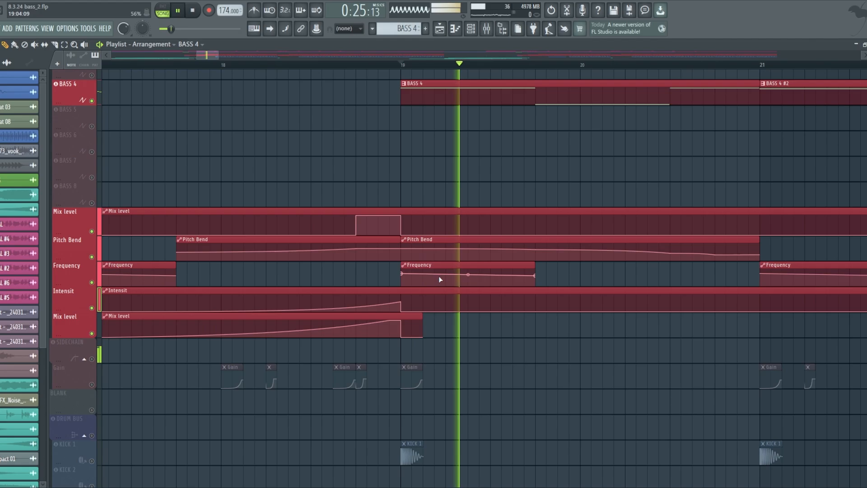
{"action": "key", "text": "space"}
Step: Open Disperser from the BASS 1 mixer channel, play the bass to see its frequency automation move, and close Disperser
{"action": "left_click", "coordinate": [486, 29]}
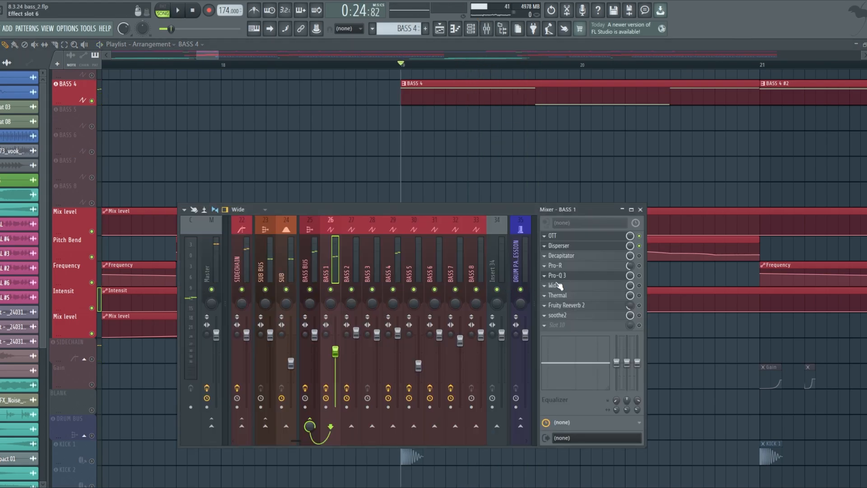
{"action": "left_click", "coordinate": [628, 245]}
{"action": "key", "text": "space"}
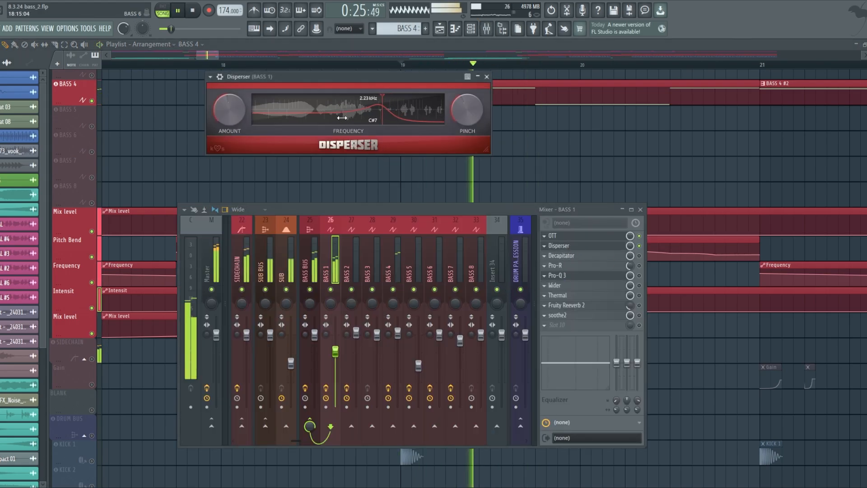
{"action": "key", "text": "space"}
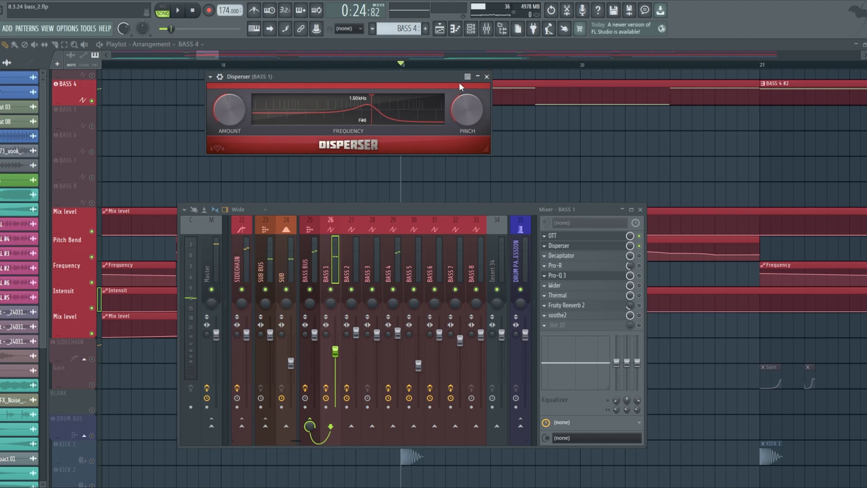
{"action": "left_click", "coordinate": [487, 77]}
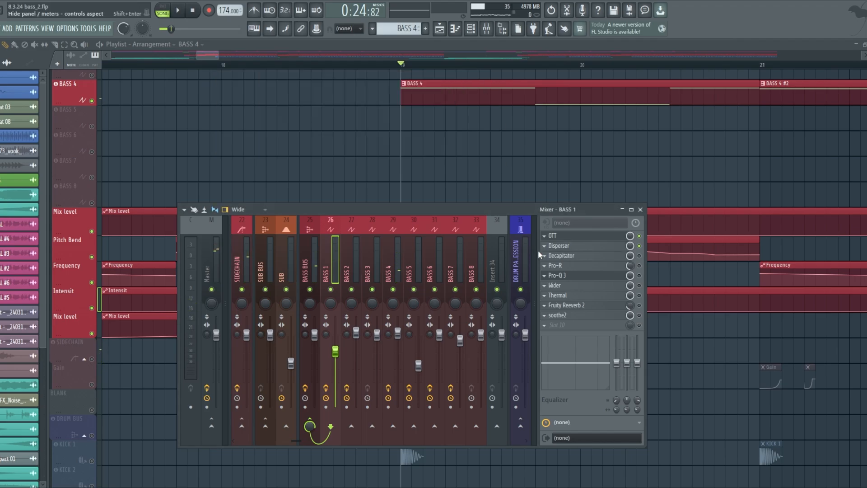
Step: Enable and open Decapitator on the BASS 1 channel, and play the bass through it
{"action": "left_click", "coordinate": [579, 259]}
{"action": "key", "text": "space"}
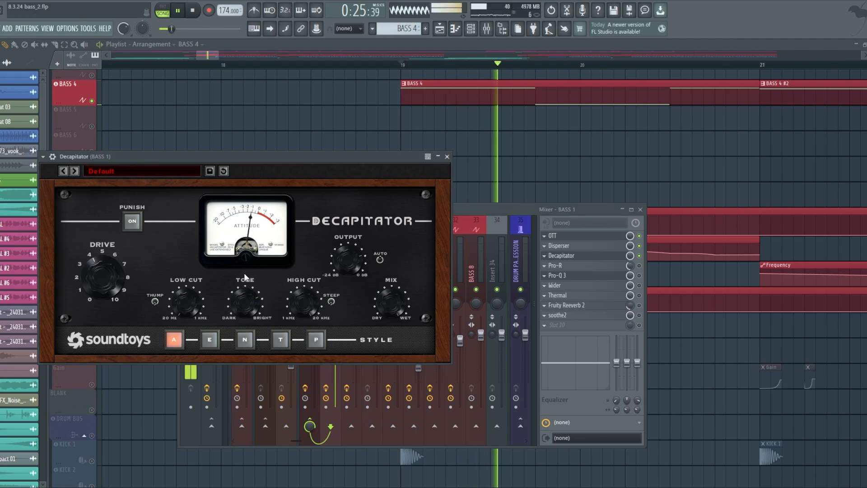
{"action": "key", "text": "space"}
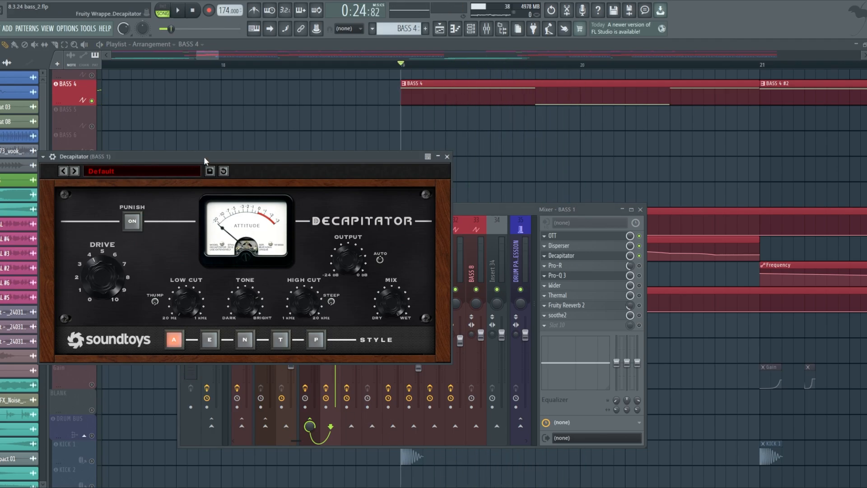
Step: Play the bass through Decapitator twice with its settings in view, and close the plugin
{"action": "left_click_drag", "start_coordinate": [204, 156], "coordinate": [212, 155]}
{"action": "key", "text": "space"}
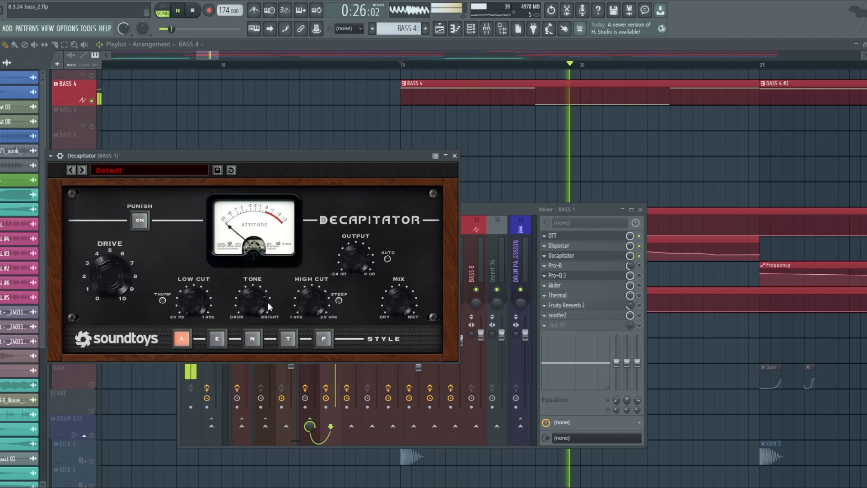
{"action": "key", "text": "space"}
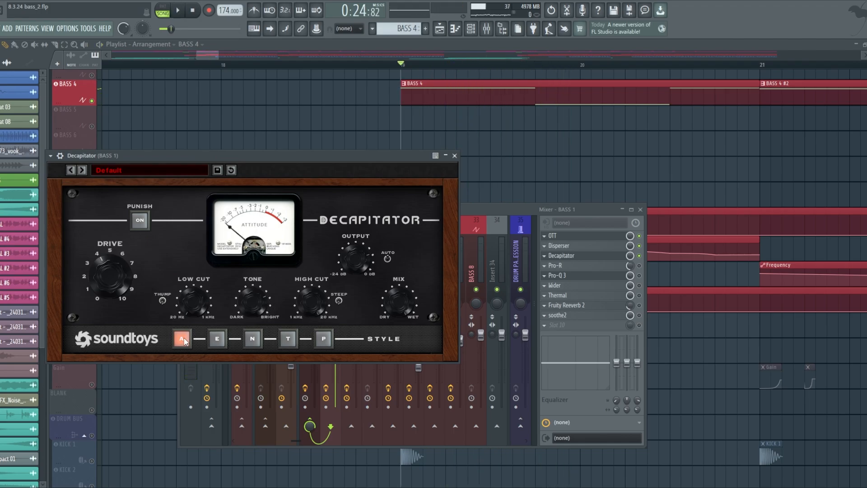
{"action": "left_click", "coordinate": [247, 303]}
{"action": "key", "text": "space"}
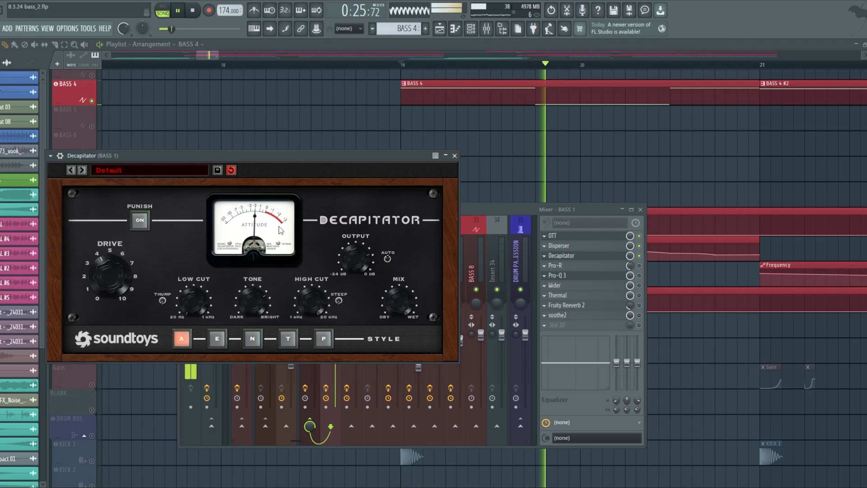
{"action": "left_click", "coordinate": [455, 156]}
{"action": "key", "text": "space"}
Step: Enable and open Pro-R on the BASS 1 channel, set its decay rate to 56.55%, and close it
{"action": "left_click", "coordinate": [639, 266]}
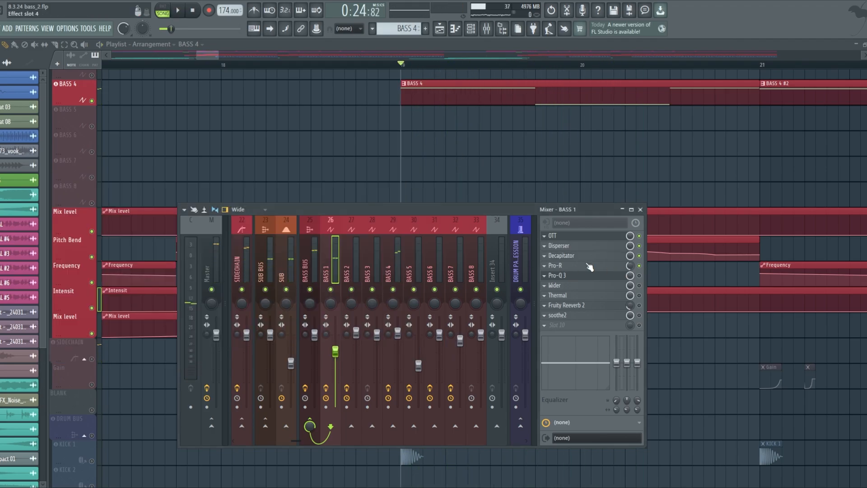
{"action": "left_click", "coordinate": [555, 265]}
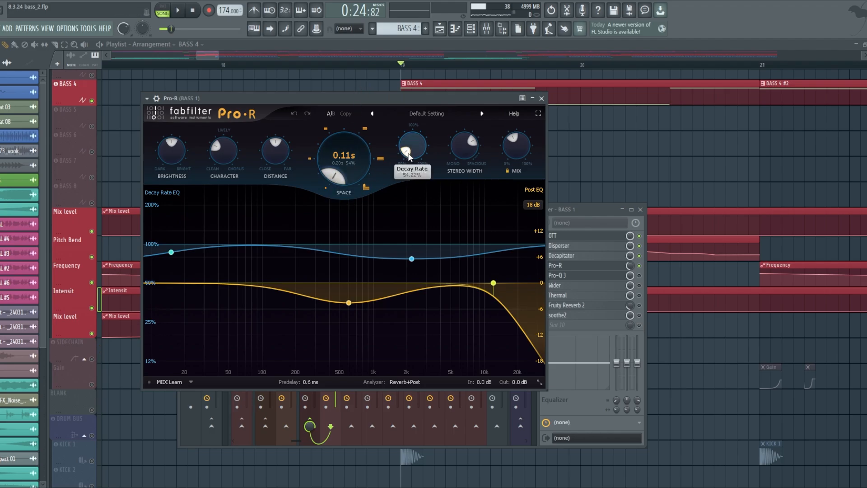
{"action": "left_click_drag", "start_coordinate": [409, 156], "coordinate": [409, 153]}
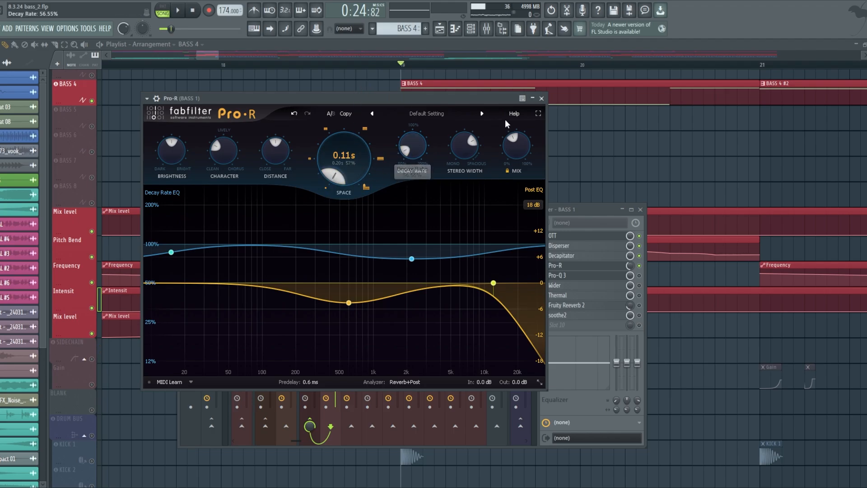
{"action": "left_click", "coordinate": [542, 98]}
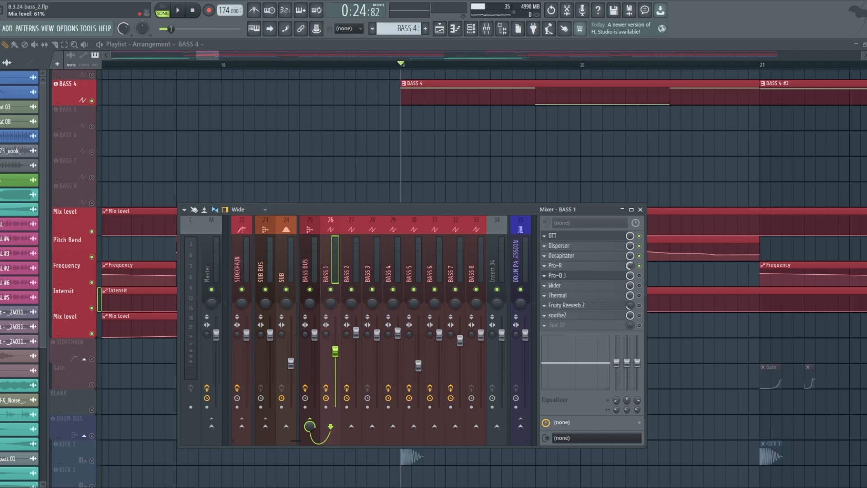
Step: Lower the Pro-R mix level on BASS 1 to 39%, playing the bass before and after to compare
{"action": "key", "text": "space"}
{"action": "key", "text": "space"}
{"action": "left_click_drag", "start_coordinate": [631, 267], "coordinate": [630, 294]}
{"action": "key", "text": "space"}
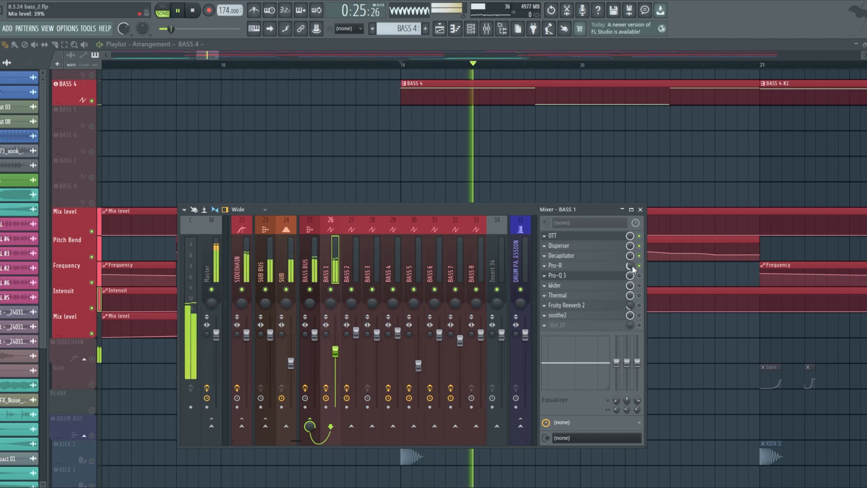
{"action": "key", "text": "space"}
{"action": "key", "text": "space"}
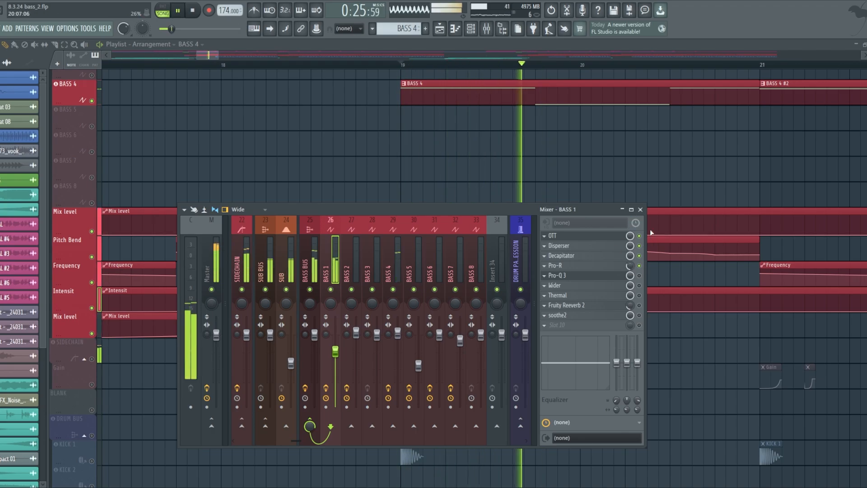
{"action": "key", "text": "space"}
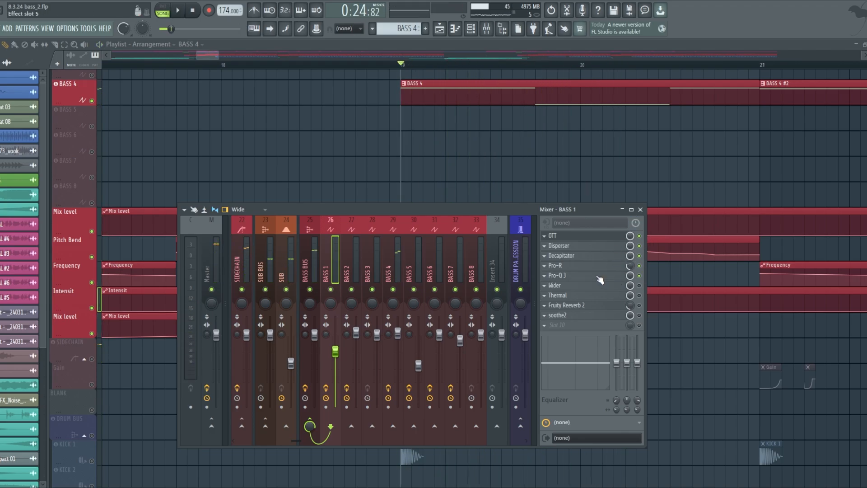
Step: Open Pro-Q 3 on BASS 1, play the bass to examine its low cut and high boosts, and close it
{"action": "left_click", "coordinate": [599, 277]}
{"action": "key", "text": "space"}
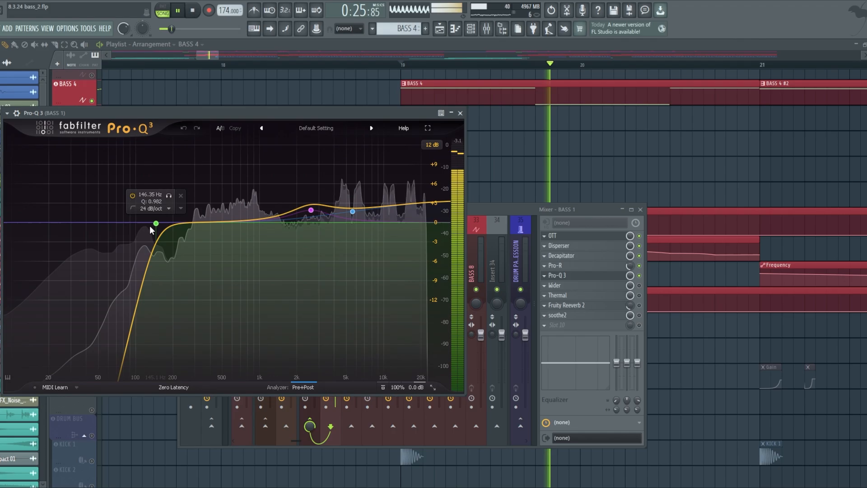
{"action": "key", "text": "space"}
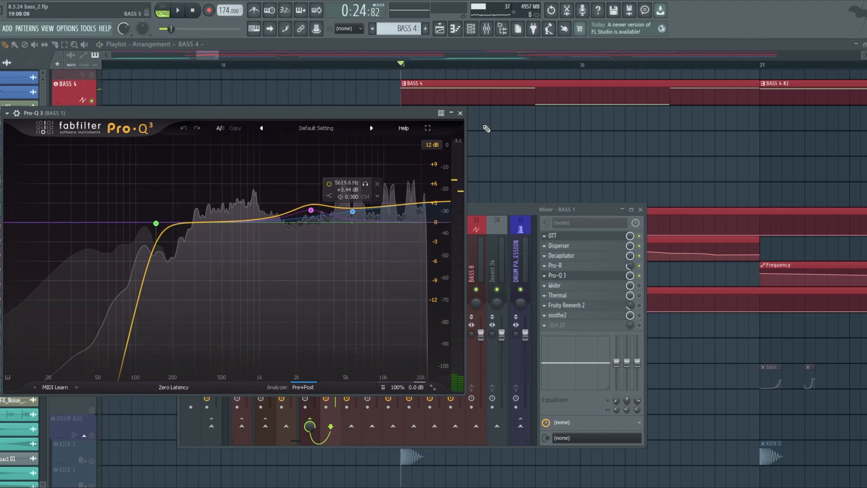
{"action": "left_click", "coordinate": [461, 113]}
Step: Open Wider on the BASS 1 channel, play the bass through it, and close the plugin
{"action": "left_click", "coordinate": [608, 287]}
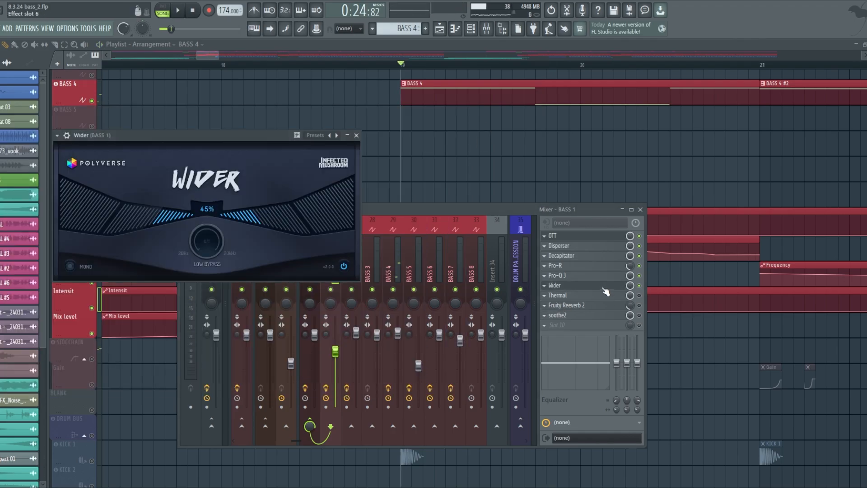
{"action": "key", "text": "space"}
{"action": "left_click", "coordinate": [354, 135]}
{"action": "key", "text": "space"}
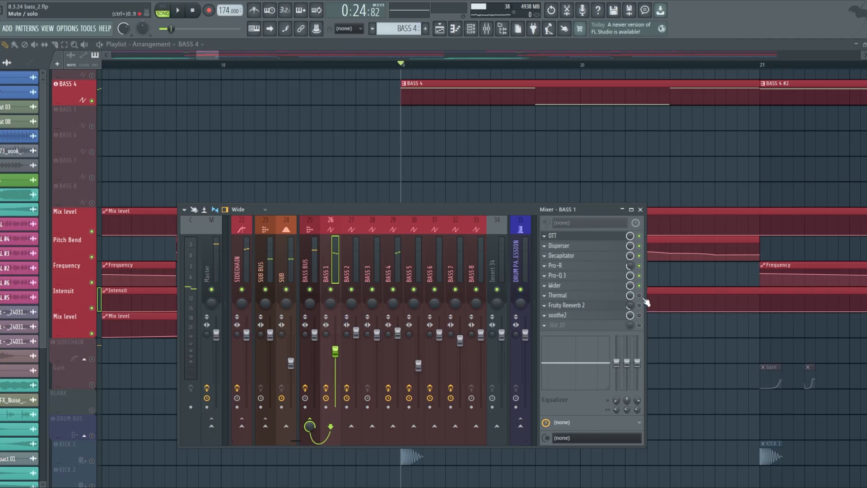
Step: Enable and open Thermal on the BASS 1 channel, play the bass through it, and close it
{"action": "left_click", "coordinate": [558, 296]}
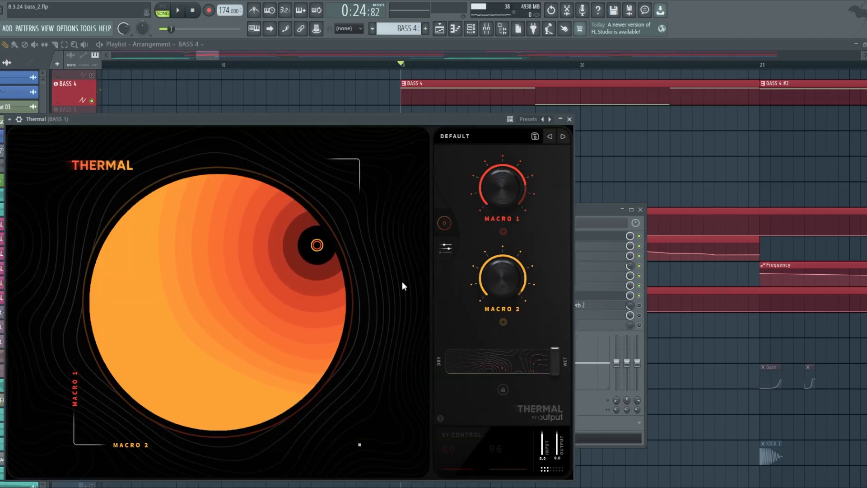
{"action": "key", "text": "space"}
{"action": "key", "text": "space"}
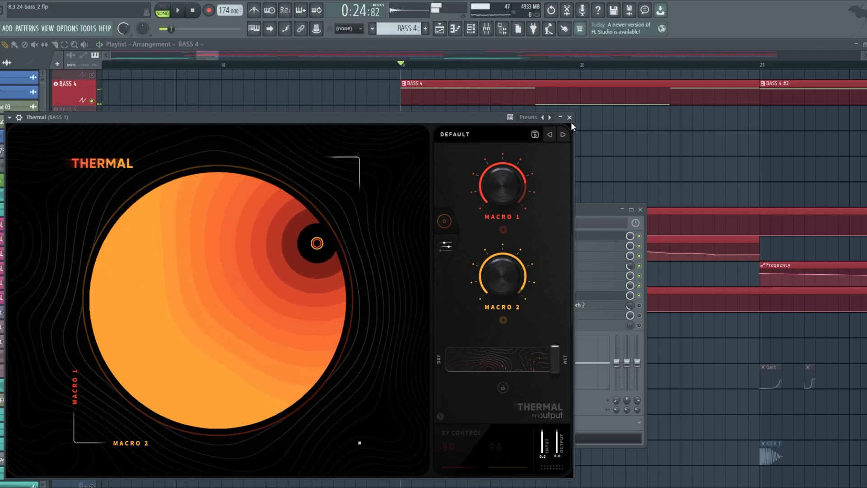
{"action": "left_click", "coordinate": [569, 120]}
Step: Enable and open Fruity Reeverb 2 on the BASS 1 channel, and play the bass through it
{"action": "left_click", "coordinate": [630, 307]}
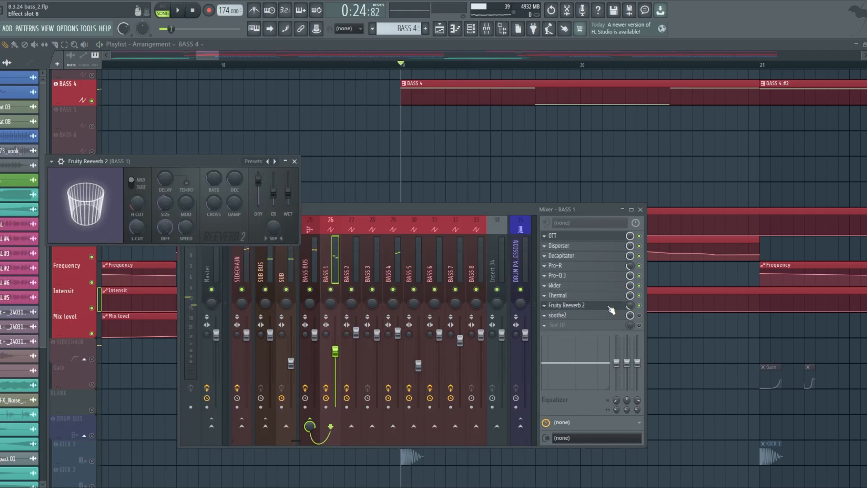
{"action": "key", "text": "space"}
{"action": "key", "text": "space"}
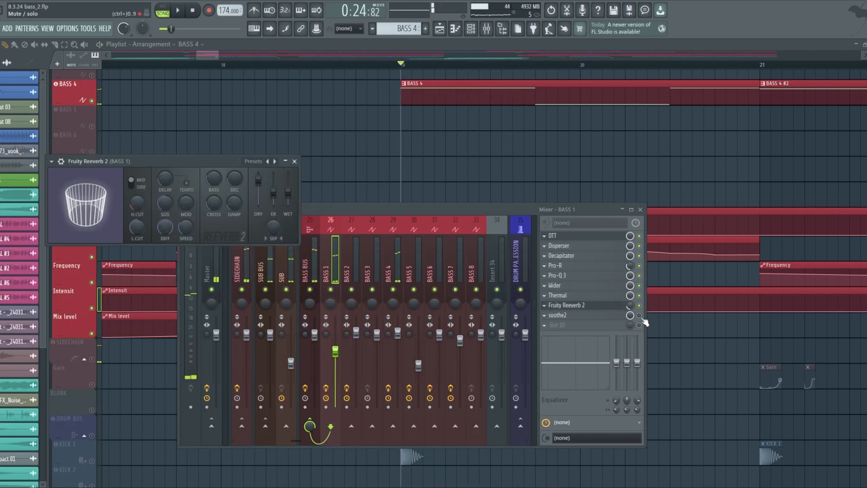
Step: Enable and open soothe2 on BASS 1, play the bass to examine its resonance reduction, and close it
{"action": "left_click", "coordinate": [558, 315]}
{"action": "key", "text": "space"}
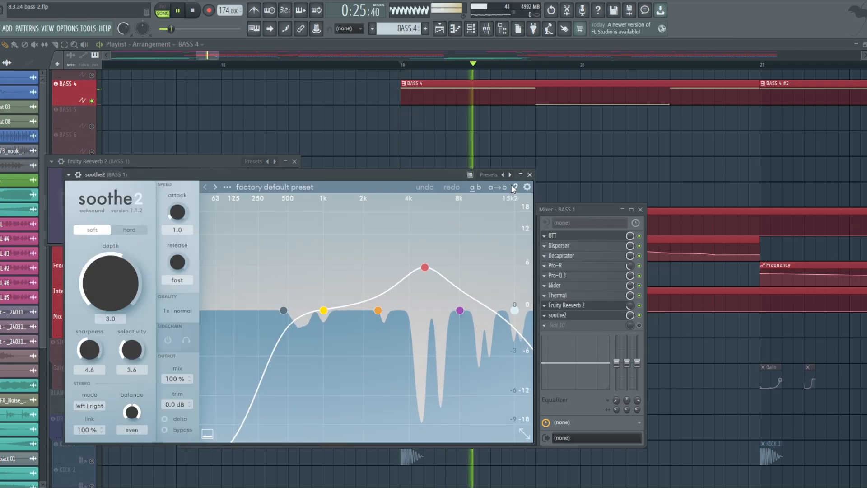
{"action": "left_click", "coordinate": [559, 315]}
{"action": "key", "text": "space"}
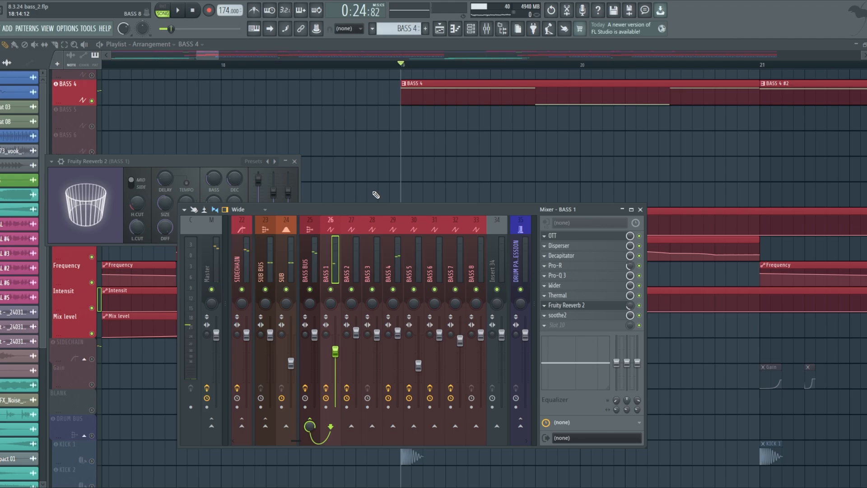
Step: Solo the SUB mixer channel and play the sub bass by itself
{"action": "left_click", "coordinate": [258, 272]}
{"action": "left_click", "coordinate": [283, 275]}
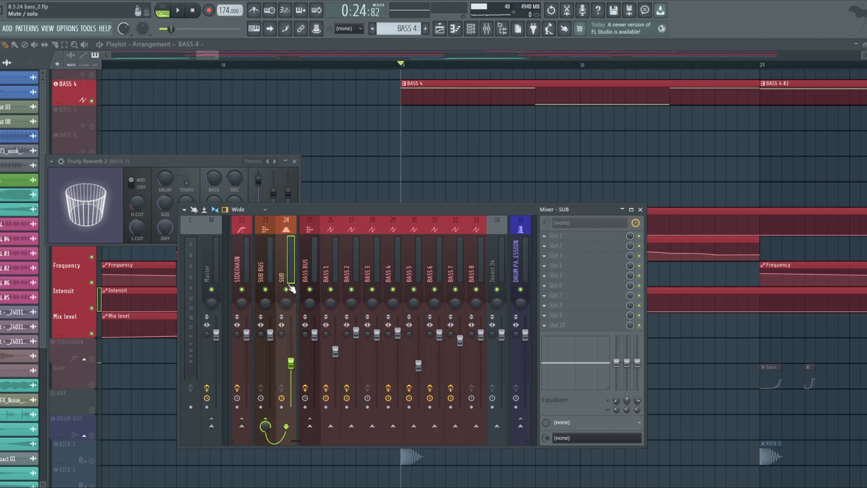
{"action": "right_click", "coordinate": [290, 286]}
{"action": "key", "text": "space"}
{"action": "key", "text": "space"}
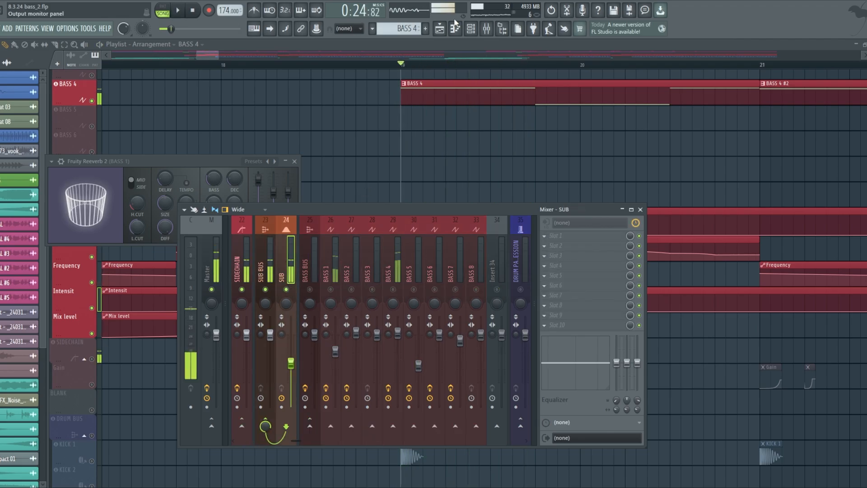
Step: Open the Serum #3 channel routed to SUB, play its sine patch, and view its effects page
{"action": "left_click", "coordinate": [478, 29]}
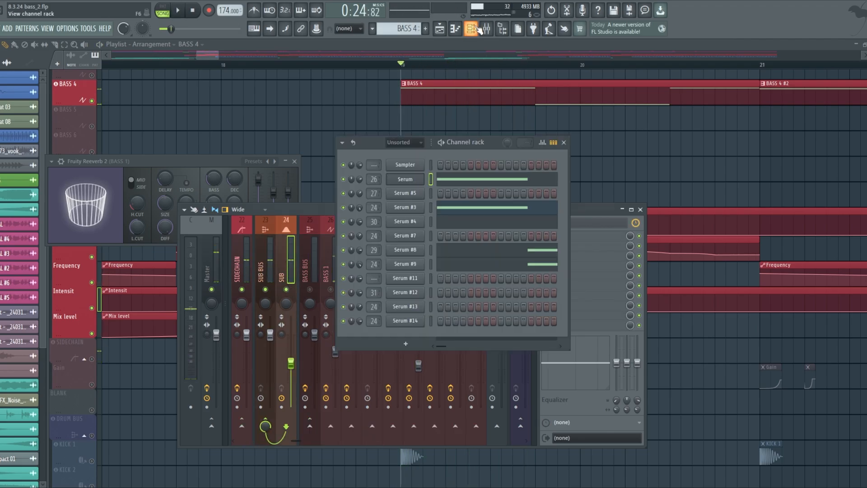
{"action": "left_click", "coordinate": [406, 209]}
{"action": "key", "text": "space"}
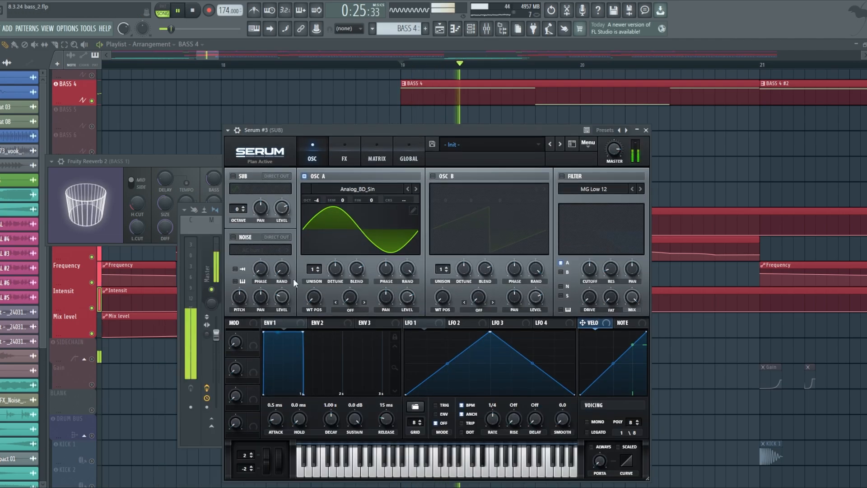
{"action": "key", "text": "space"}
{"action": "left_click", "coordinate": [345, 154]}
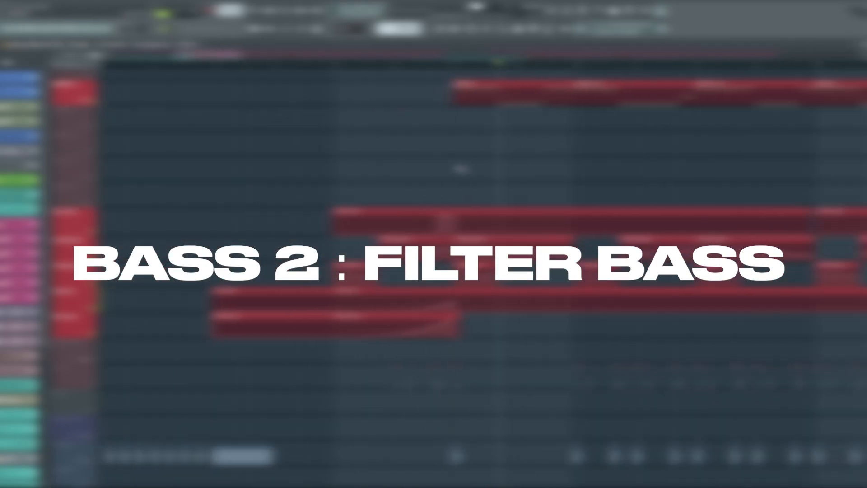
Step: Play the second bass sound from the middle of bar 19 and bring up the channel rack
{"action": "key", "text": "space"}
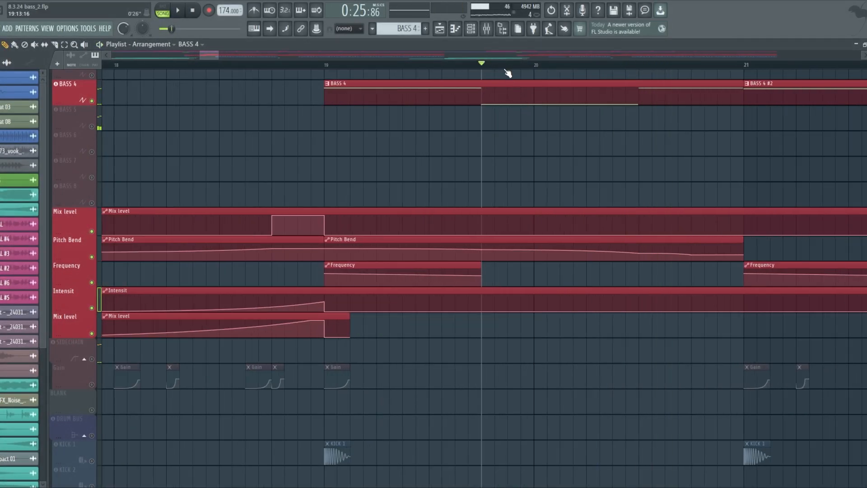
{"action": "key", "text": "space"}
{"action": "left_click", "coordinate": [471, 29]}
{"action": "key", "text": "space"}
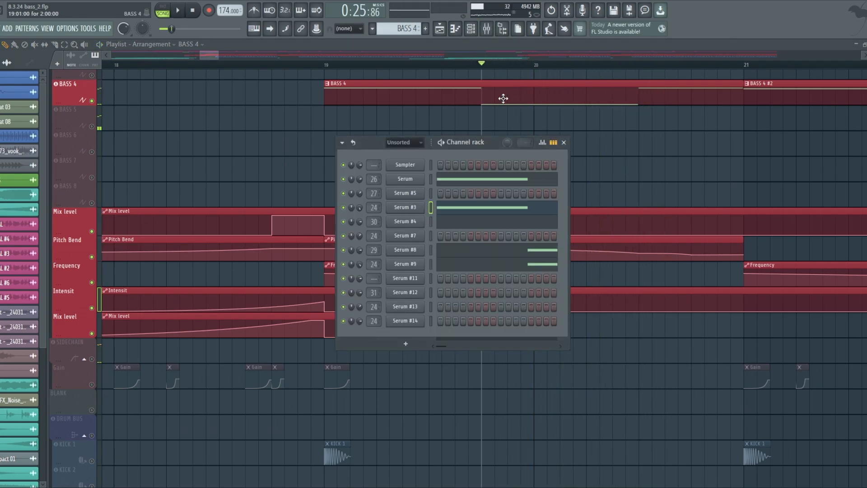
Step: Open the mixer, play the filter bass to locate its BASS 4 channel, and switch off that channel's effects
{"action": "double_click", "coordinate": [504, 99]}
{"action": "left_click", "coordinate": [471, 29]}
{"action": "left_click", "coordinate": [486, 29]}
{"action": "key", "text": "space"}
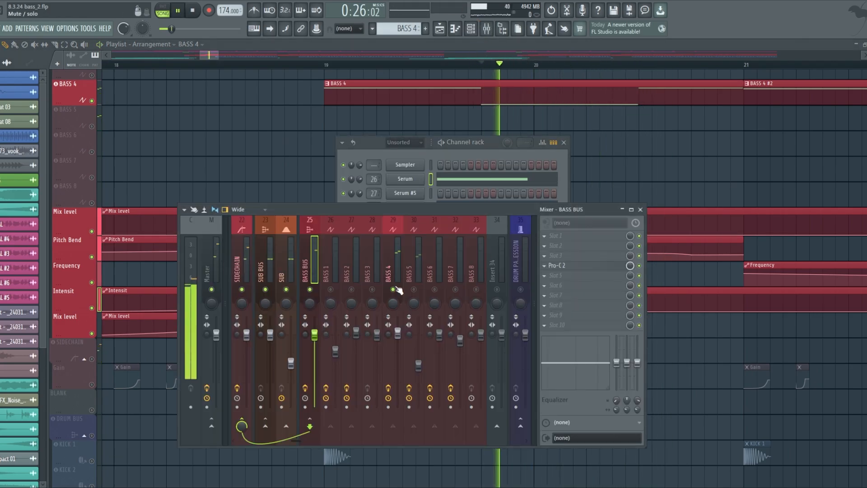
{"action": "left_click", "coordinate": [391, 272]}
{"action": "key", "text": "space"}
{"action": "left_click", "coordinate": [389, 389]}
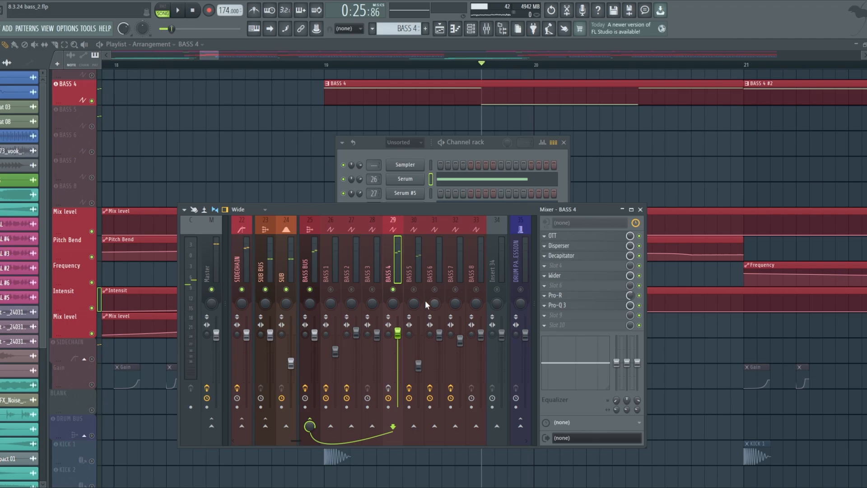
Step: Shrink the mixer to uncover the channel rack, open Serum #8 routed to BASS 4, and play its patch
{"action": "left_click_drag", "start_coordinate": [397, 204], "coordinate": [399, 253]}
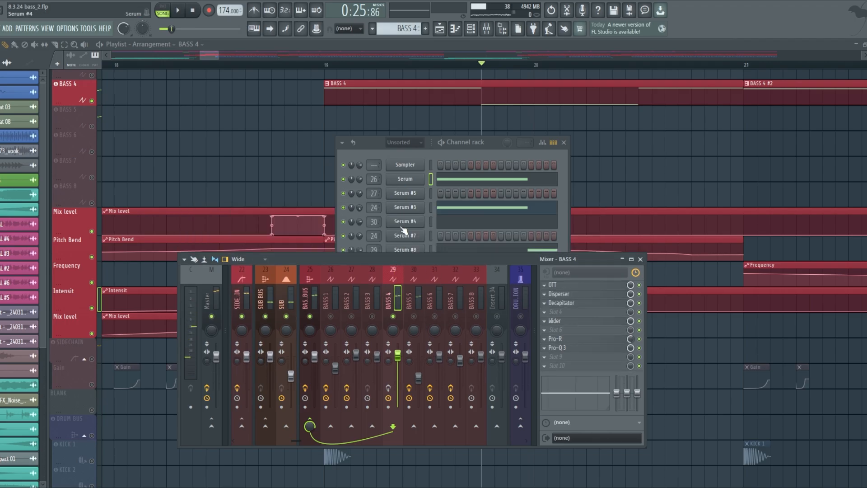
{"action": "left_click", "coordinate": [409, 251]}
{"action": "key", "text": "space"}
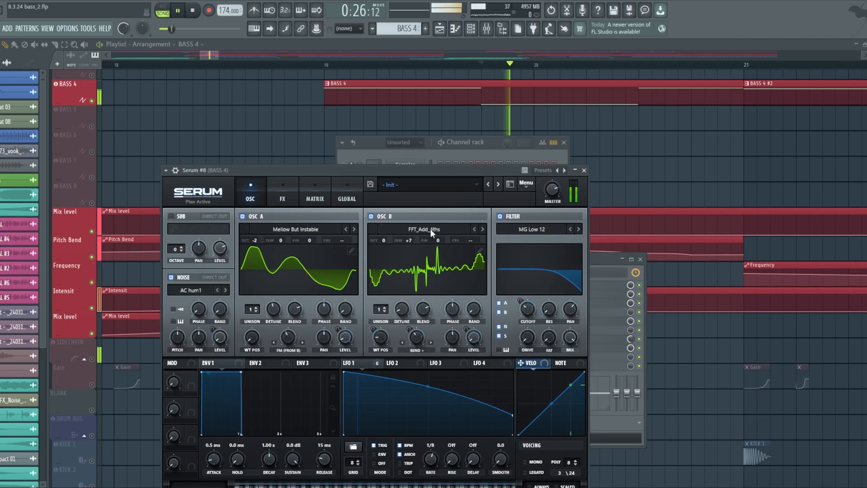
{"action": "key", "text": "space"}
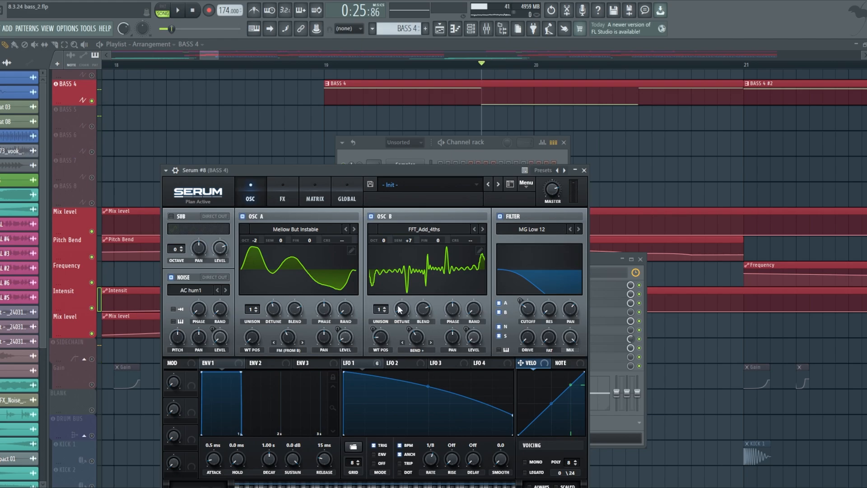
Step: Replay the filter bass in Serum #8, examine both oscillators, and inspect which controls LFO 1 modulates
{"action": "key", "text": "space"}
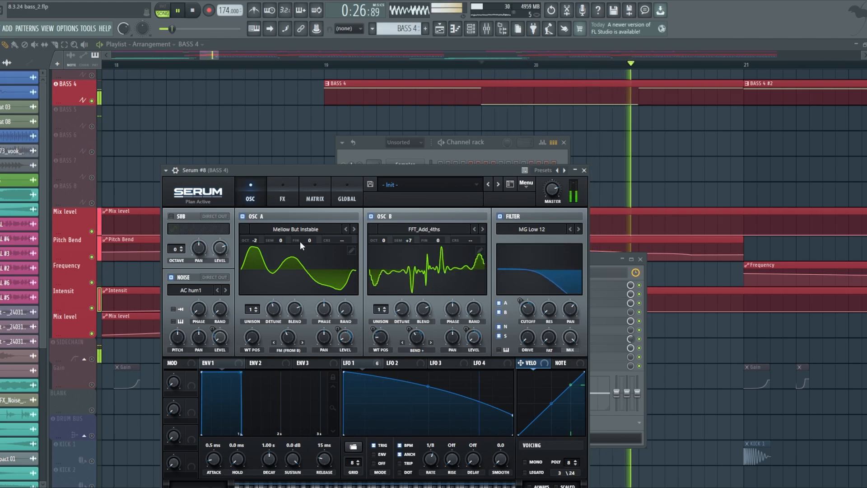
{"action": "key", "text": "space"}
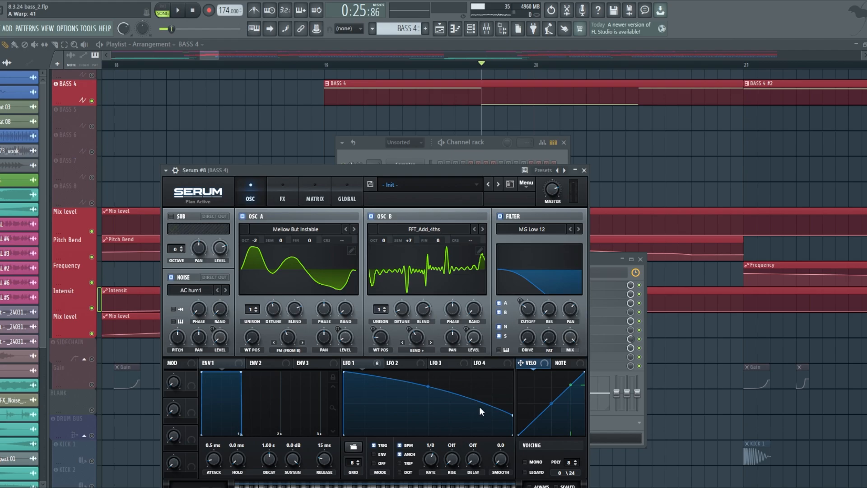
{"action": "left_click", "coordinate": [373, 362]}
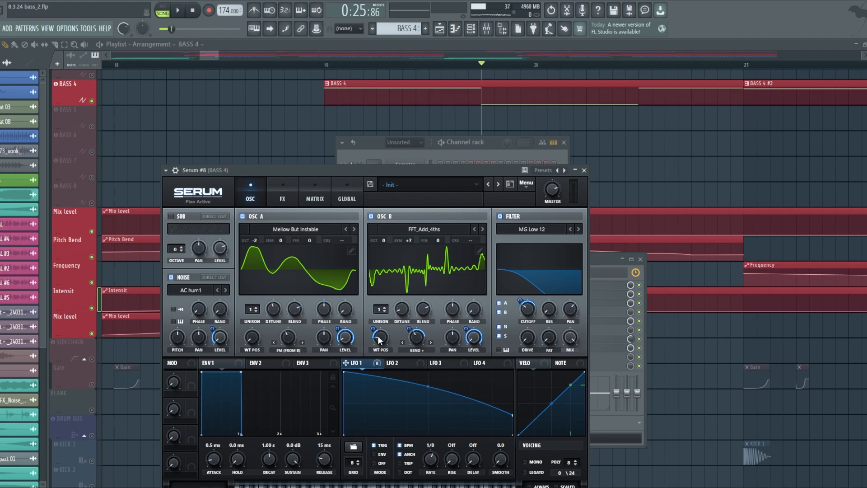
Step: Replay the filter bass in Serum #8 and examine its noise layer and filter section, moving the synth window up to uncover more of it
{"action": "key", "text": "space"}
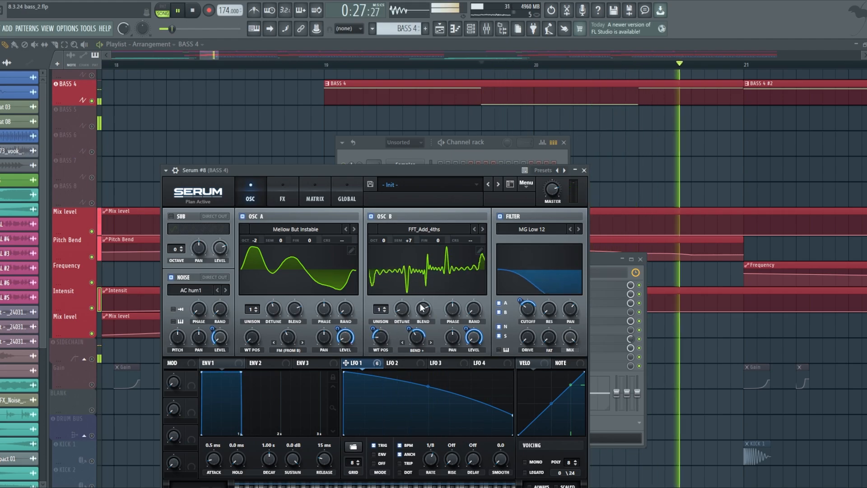
{"action": "key", "text": "space"}
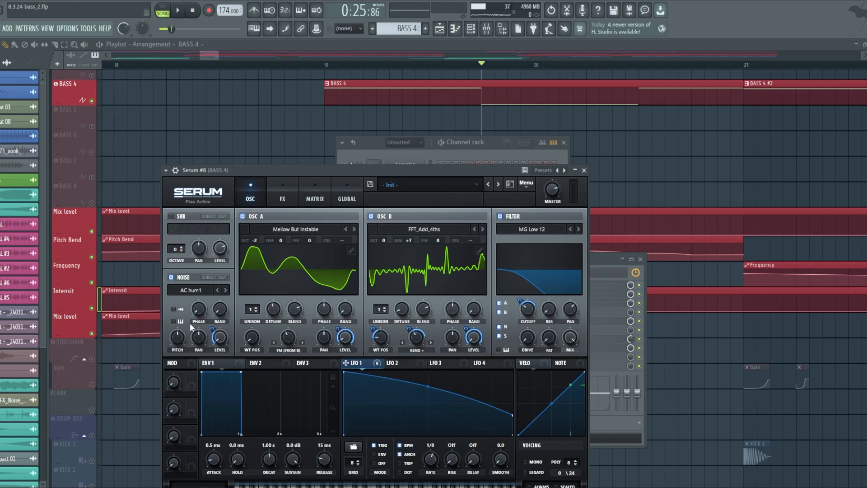
{"action": "left_click_drag", "start_coordinate": [300, 169], "coordinate": [317, 140]}
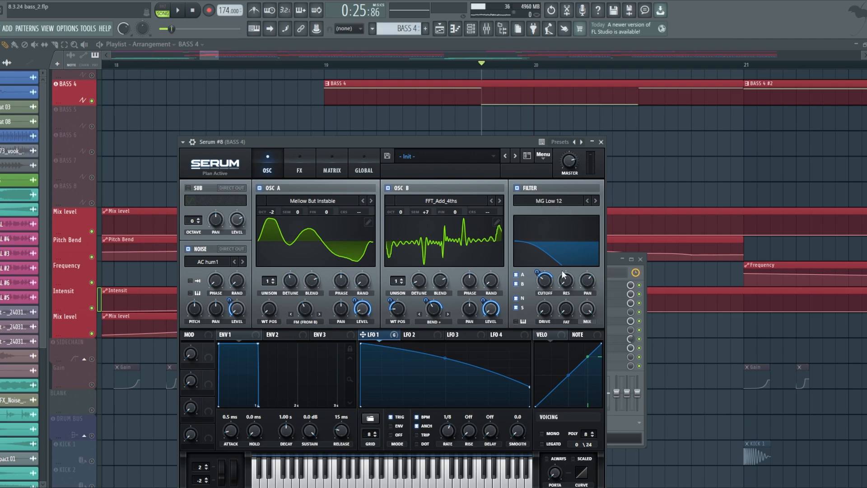
{"action": "key", "text": "space"}
{"action": "key", "text": "space"}
Step: Compare the bass while toggling oscillator A's filter routing, view Serum #8's Distortion and Chorus effects, and close the synth
{"action": "left_click", "coordinate": [516, 274]}
{"action": "key", "text": "space"}
{"action": "key", "text": "space"}
{"action": "key", "text": "space"}
{"action": "key", "text": "space"}
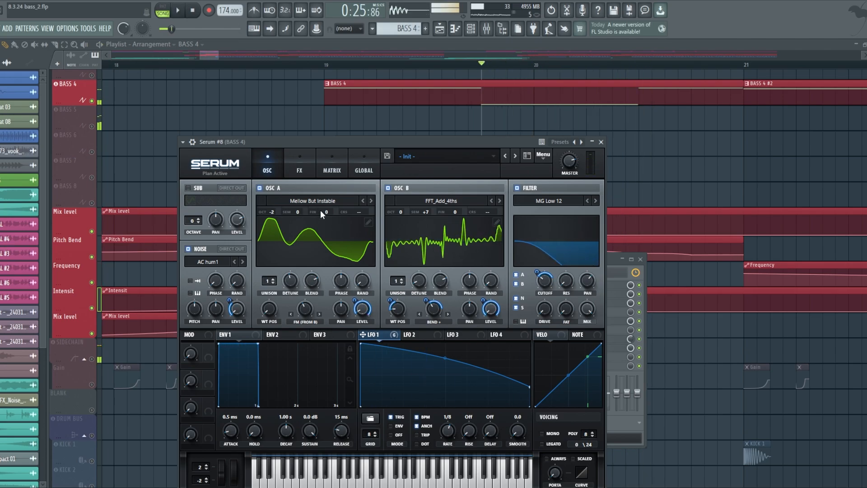
{"action": "left_click", "coordinate": [300, 169]}
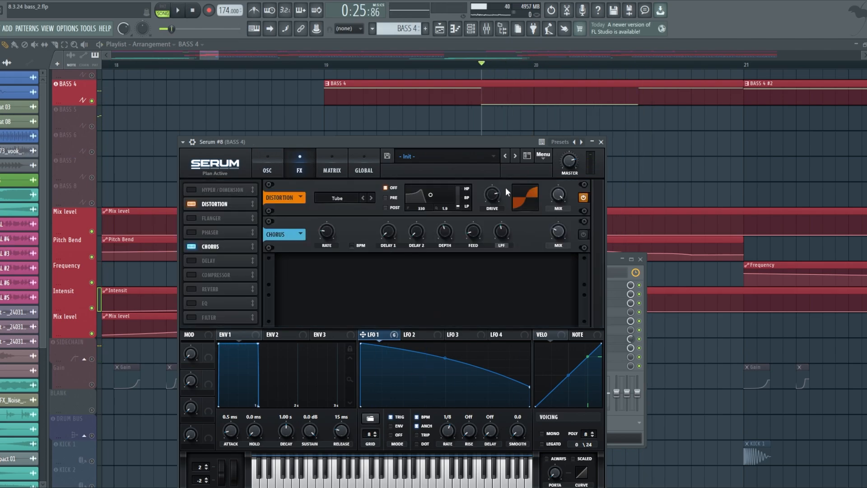
{"action": "left_click", "coordinate": [601, 141]}
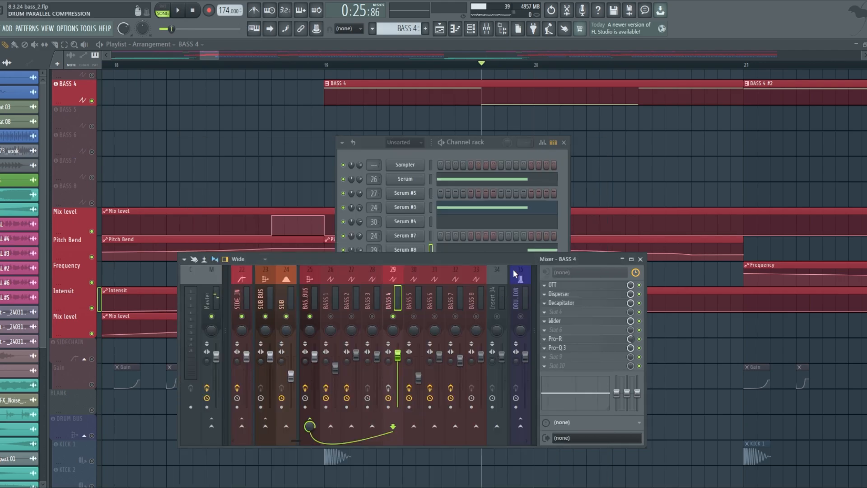
Step: Open OTT and Disperser from the BASS 4 effect slots and play the bass to watch each at work
{"action": "left_click", "coordinate": [602, 286]}
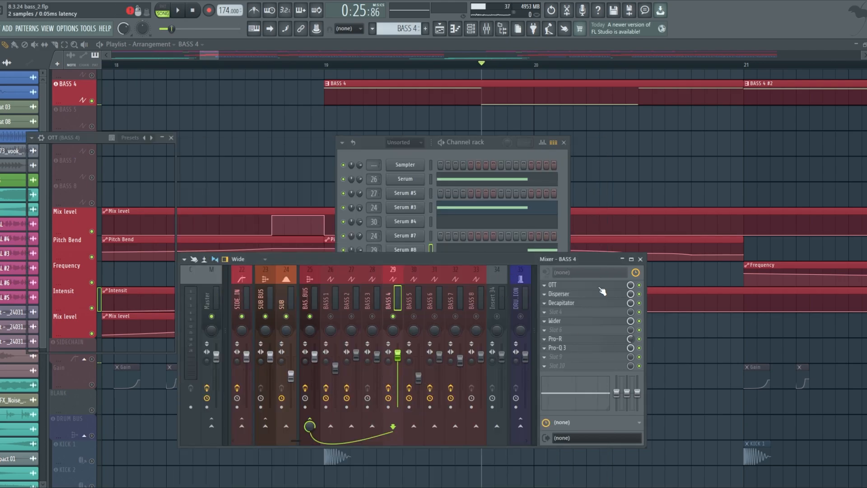
{"action": "key", "text": "space"}
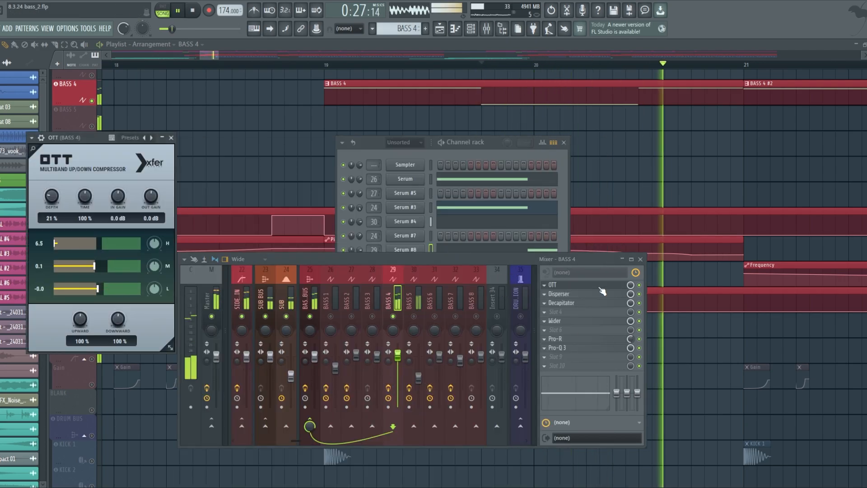
{"action": "key", "text": "space"}
{"action": "left_click", "coordinate": [602, 293]}
{"action": "key", "text": "space"}
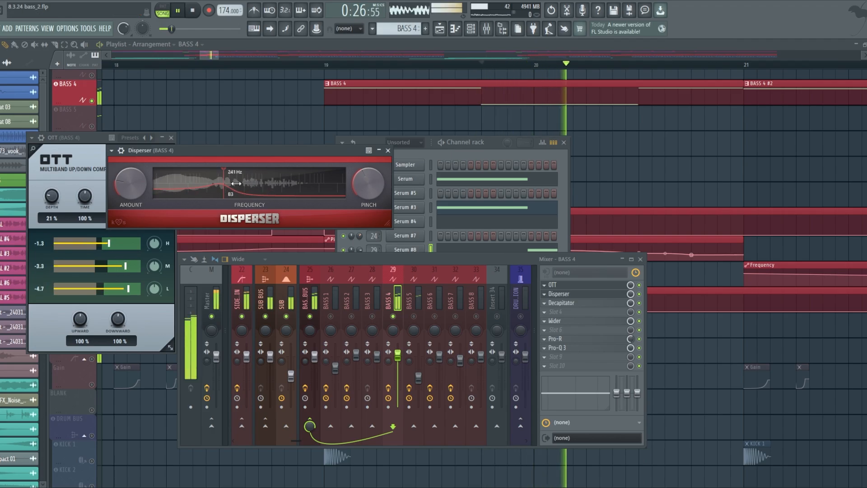
{"action": "key", "text": "space"}
Step: Open Decapitator on BASS 4, move its window aside, play the bass to inspect the saturation, and close it
{"action": "left_click", "coordinate": [558, 303]}
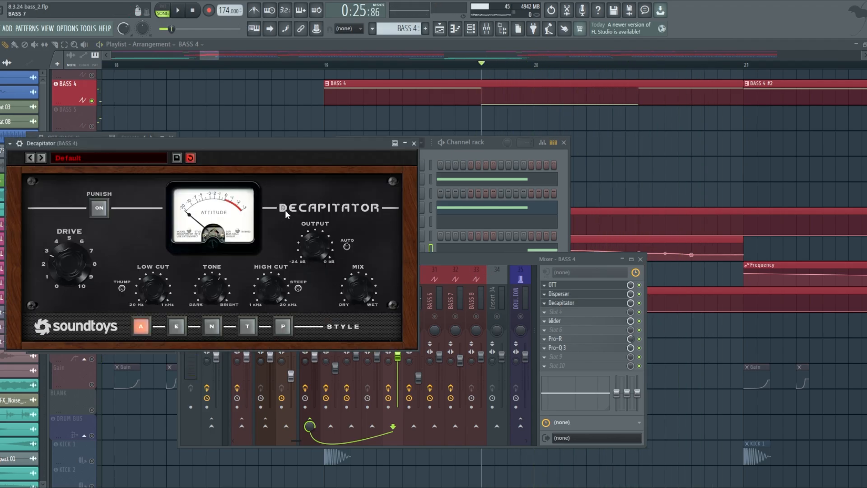
{"action": "left_click_drag", "start_coordinate": [246, 143], "coordinate": [300, 138]}
{"action": "key", "text": "space"}
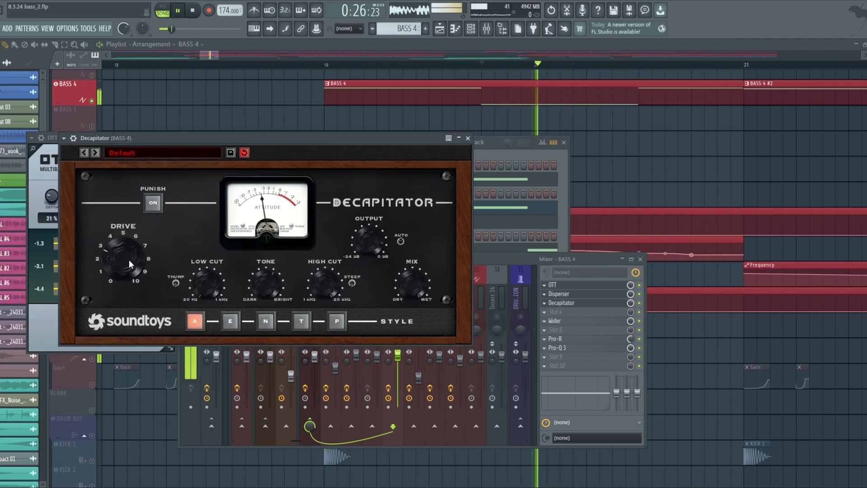
{"action": "key", "text": "space"}
{"action": "left_click", "coordinate": [468, 138]}
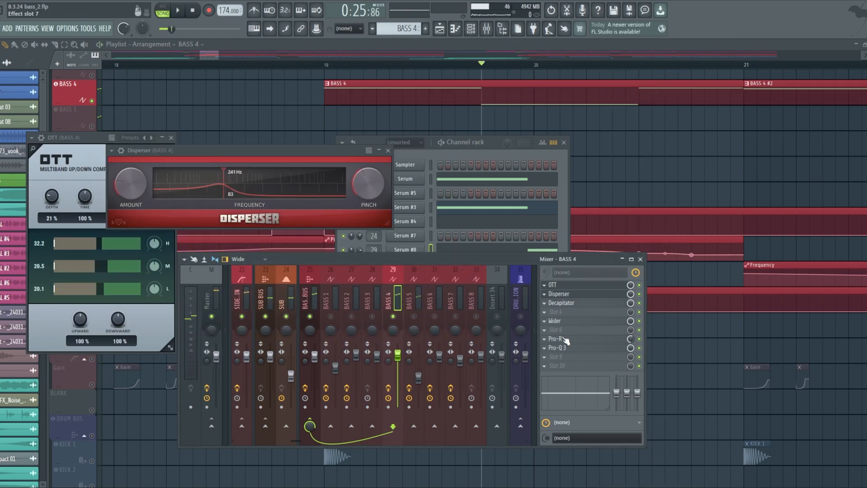
Step: Open Wider on BASS 4, play the bass to inspect the stereo widening, and close it
{"action": "left_click", "coordinate": [554, 321]}
{"action": "key", "text": "space"}
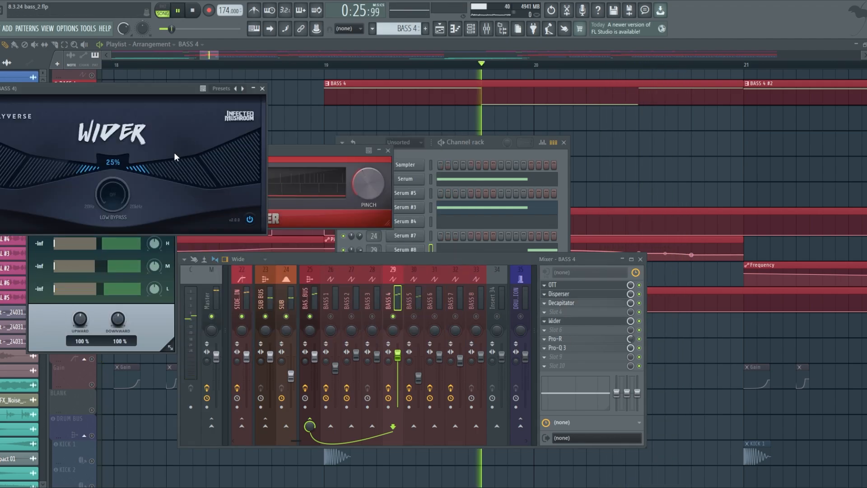
{"action": "key", "text": "space"}
{"action": "left_click", "coordinate": [262, 88]}
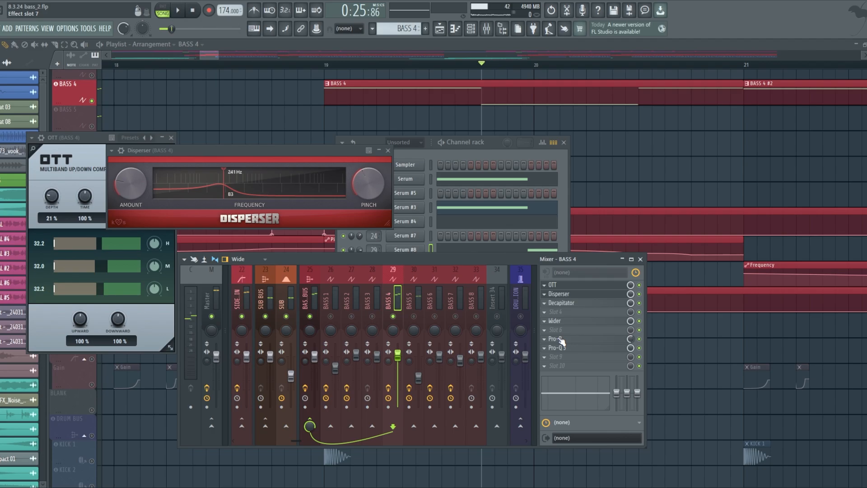
Step: Open the Pro-R reverb on BASS 4, examine its settings and slot mix level, and play the bass through it
{"action": "left_click", "coordinate": [559, 339]}
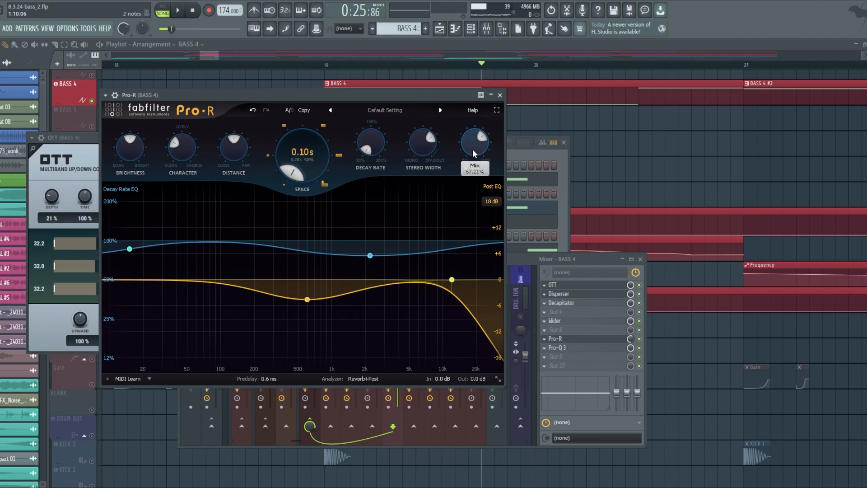
{"action": "left_click_drag", "start_coordinate": [632, 342], "coordinate": [632, 346]}
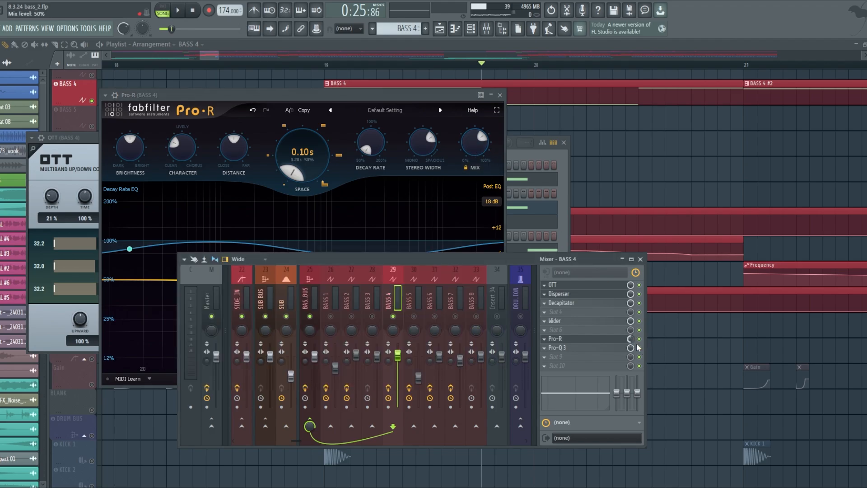
{"action": "key", "text": "space"}
{"action": "key", "text": "space"}
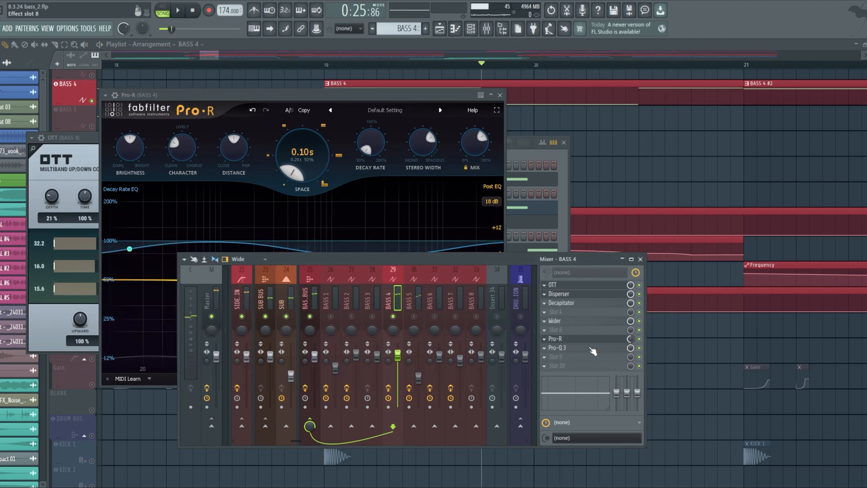
Step: Open Pro-Q 3 on BASS 4, inspect its EQ curve during playback, and clear the plugin and mixer windows
{"action": "left_click", "coordinate": [595, 350]}
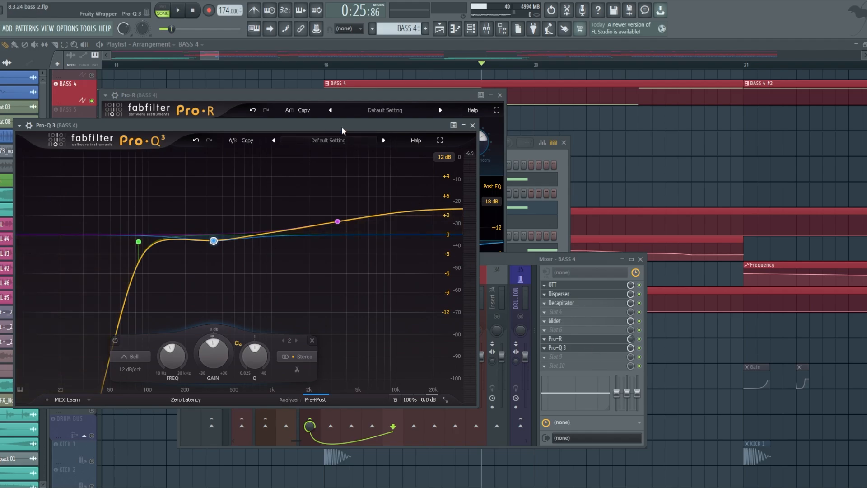
{"action": "key", "text": "space"}
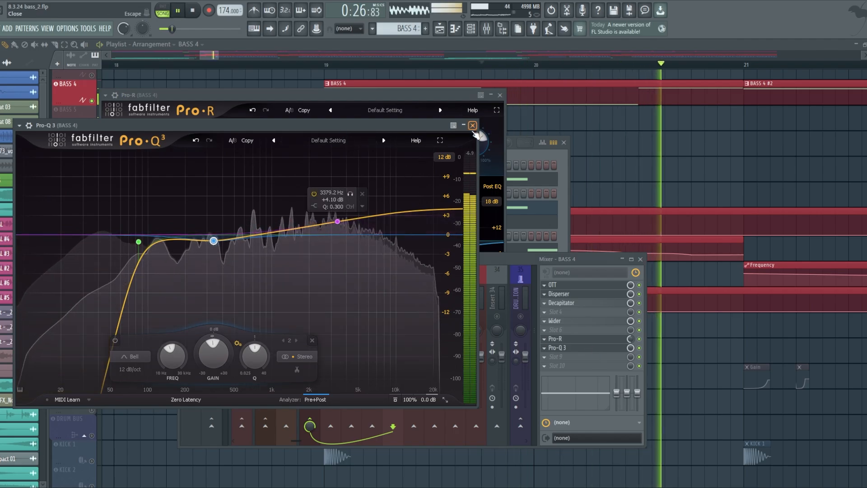
{"action": "right_click", "coordinate": [594, 132]}
{"action": "key", "text": "space"}
Step: Look over the BASS 4 clips with their automation lanes and replay the filter bass from the middle of bar 19
{"action": "scroll", "coordinate": [538, 129], "scroll_direction": "down", "scroll_amount": 3}
{"action": "scroll", "coordinate": [497, 145], "scroll_direction": "up", "scroll_amount": 4}
{"action": "scroll", "coordinate": [492, 161], "scroll_direction": "down", "scroll_amount": 3}
{"action": "scroll", "coordinate": [536, 173], "scroll_direction": "up", "scroll_amount": 3}
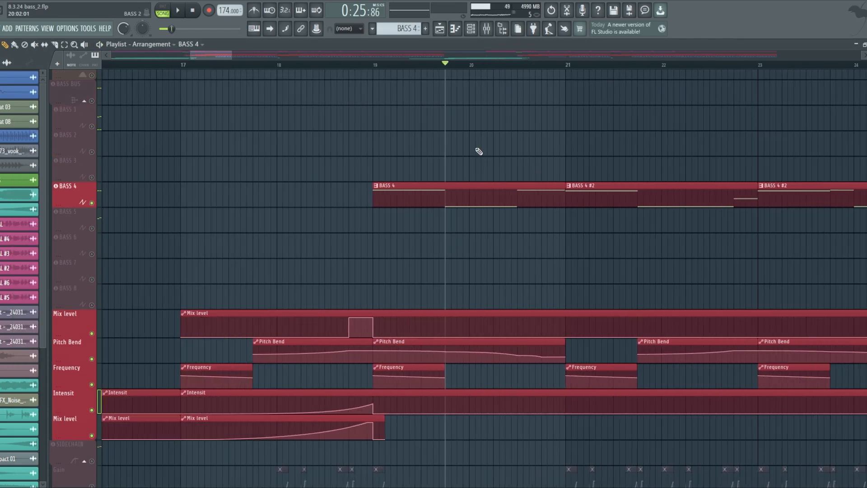
{"action": "scroll", "coordinate": [381, 219], "scroll_direction": "down", "scroll_amount": 6}
{"action": "scroll", "coordinate": [418, 224], "scroll_direction": "down", "scroll_amount": 3}
{"action": "scroll", "coordinate": [377, 242], "scroll_direction": "up", "scroll_amount": 5}
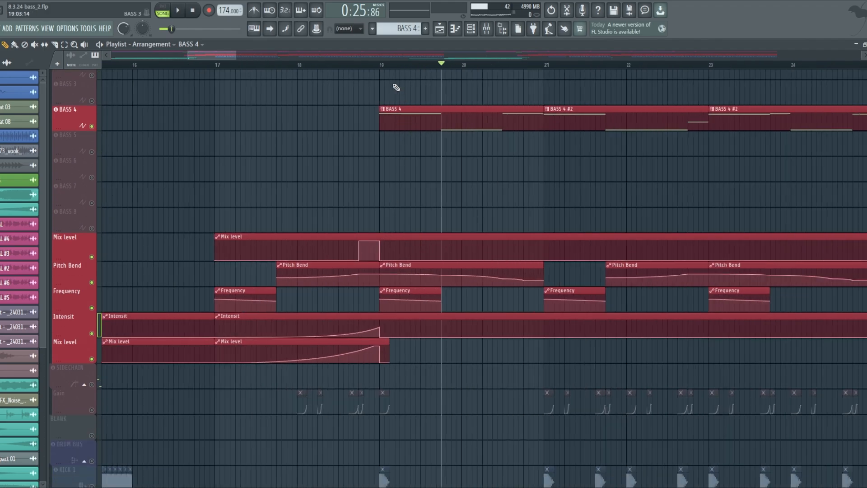
{"action": "key", "text": "space"}
{"action": "scroll", "coordinate": [445, 194], "scroll_direction": "up", "scroll_amount": 4}
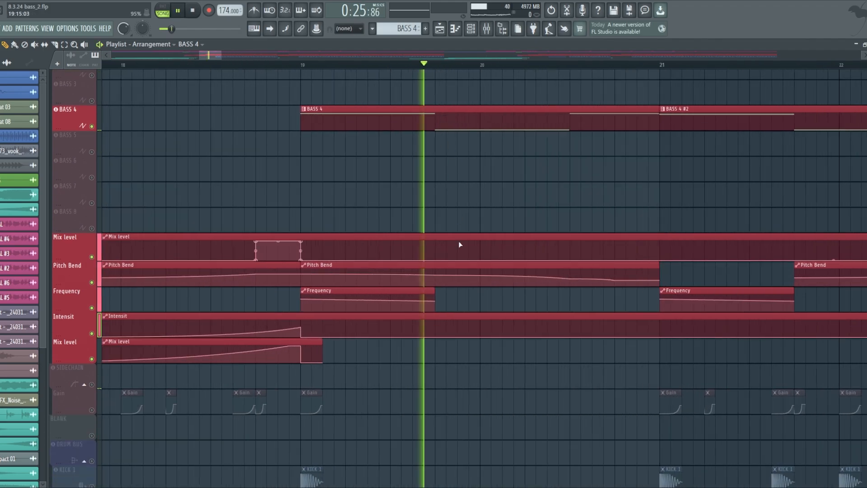
{"action": "key", "text": "space"}
Step: Play the BASS 4 #2 variation from the middle of bar 21 and audition more of the bass section
{"action": "scroll", "coordinate": [428, 270], "scroll_direction": "down", "scroll_amount": 5}
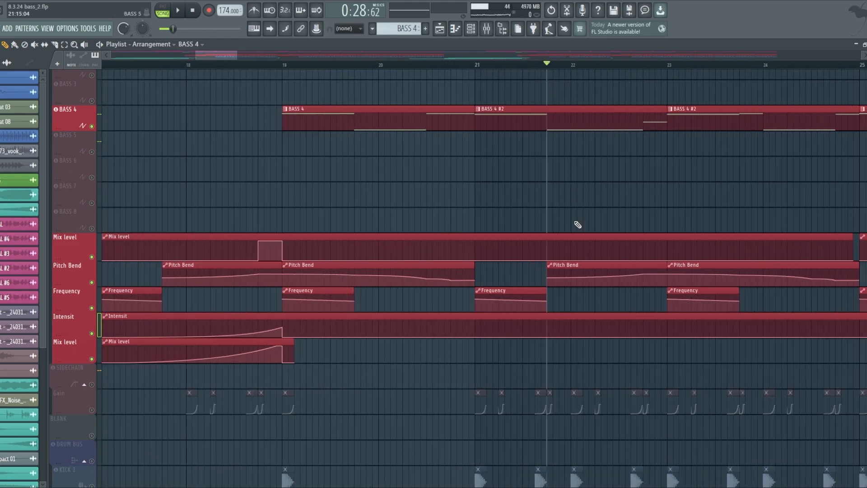
{"action": "key", "text": "space"}
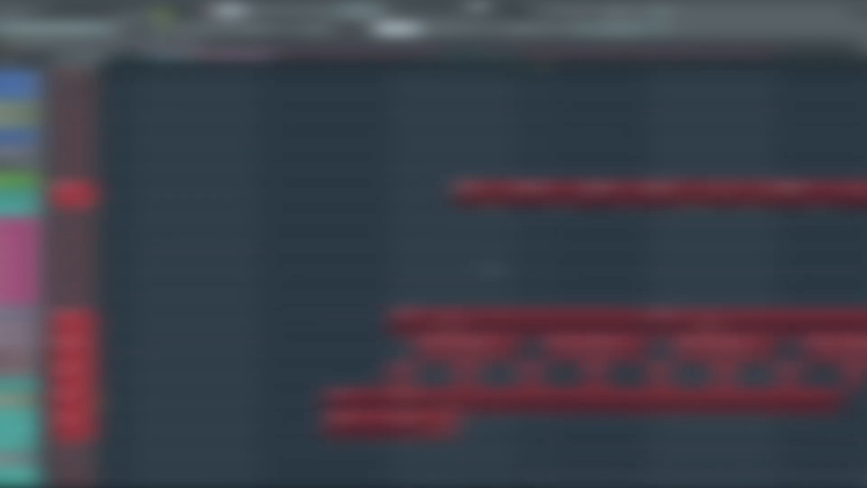
{"action": "scroll", "coordinate": [493, 270], "scroll_direction": "down", "scroll_amount": 3}
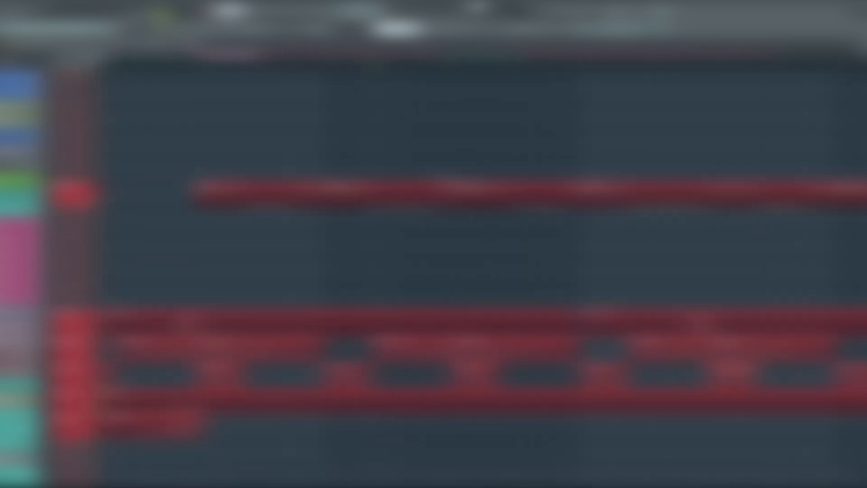
{"action": "key", "text": "space"}
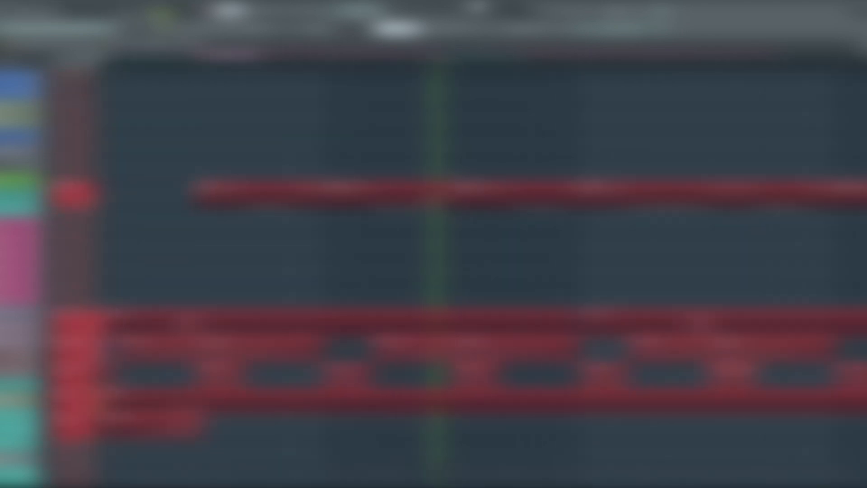
{"action": "key", "text": "space"}
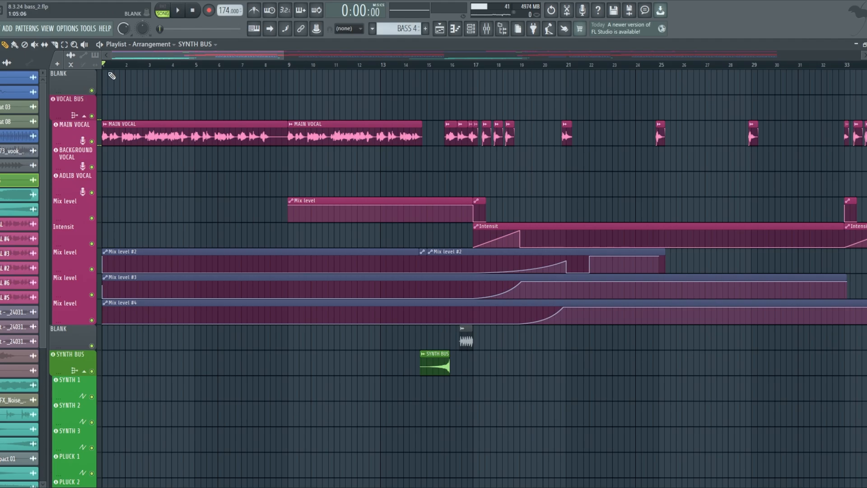
Step: Play the main vocal from the start of the playlist and open the MAIN VOCAL audio clip's settings
{"action": "scroll", "coordinate": [122, 135], "scroll_direction": "down", "scroll_amount": 2}
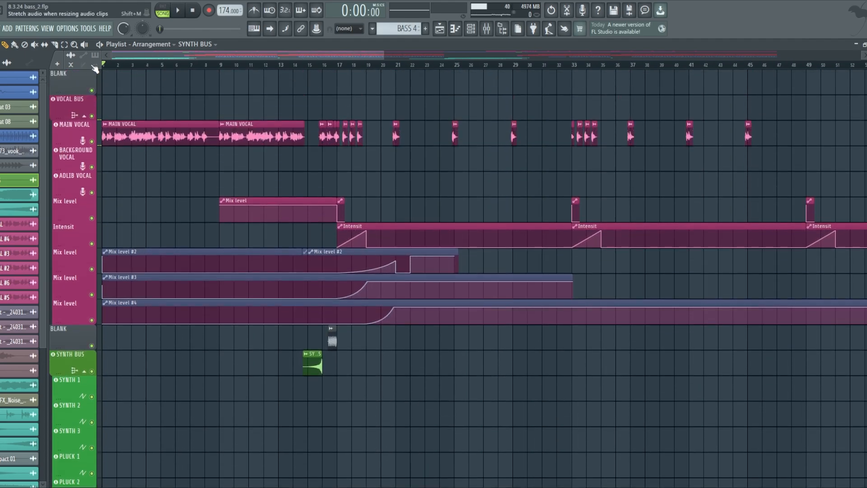
{"action": "scroll", "coordinate": [58, 129], "scroll_direction": "up", "scroll_amount": 3}
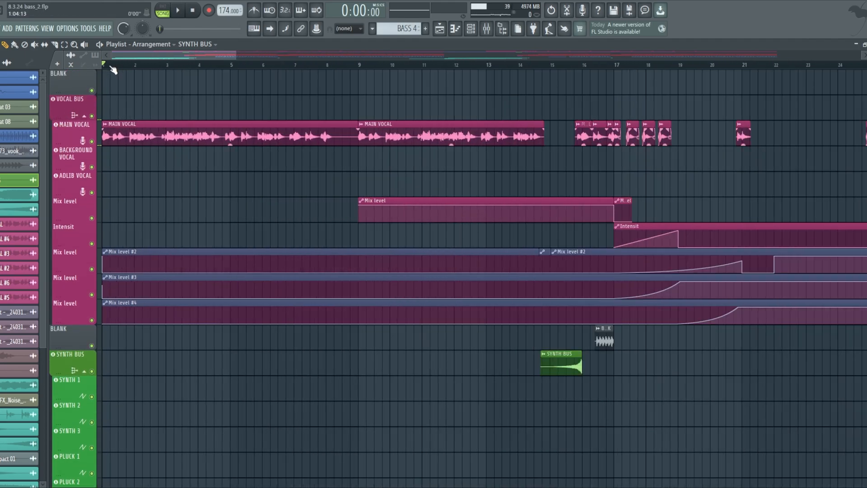
{"action": "key", "text": "space"}
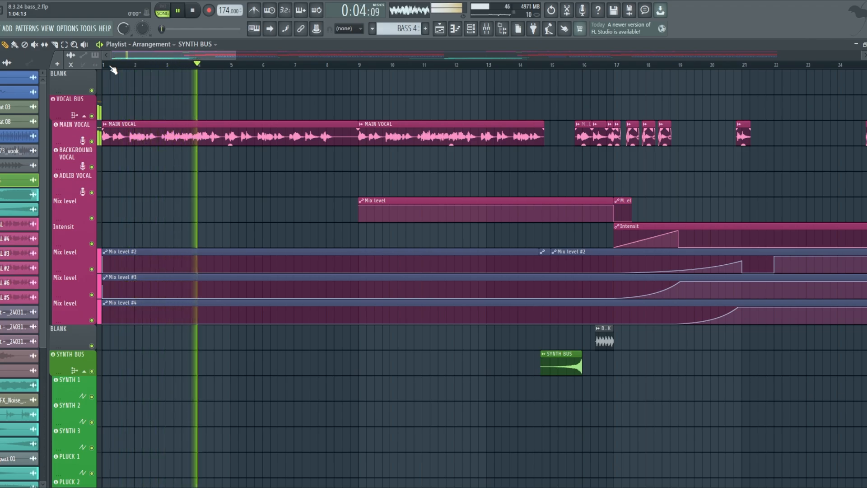
{"action": "key", "text": "space"}
{"action": "double_click", "coordinate": [245, 121]}
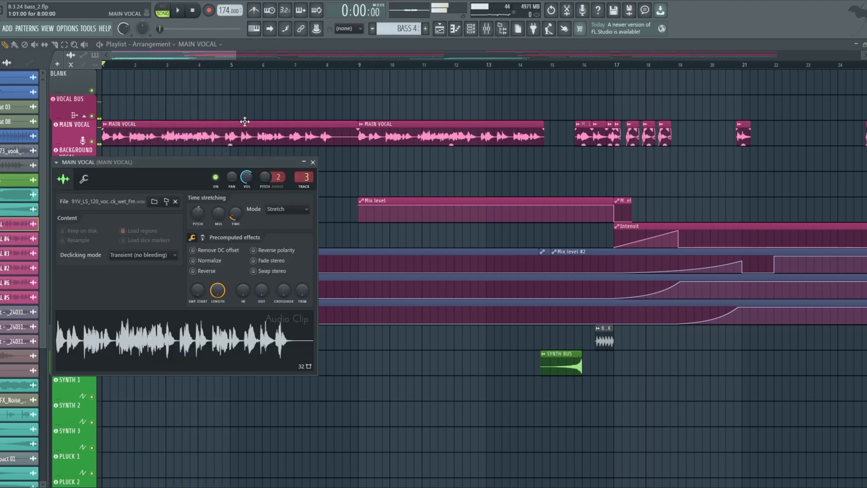
Step: Open the mixer at the MAIN VOCAL channel, reposition it, and inspect the channel's OTT and Pro-R effects
{"action": "left_click", "coordinate": [487, 31]}
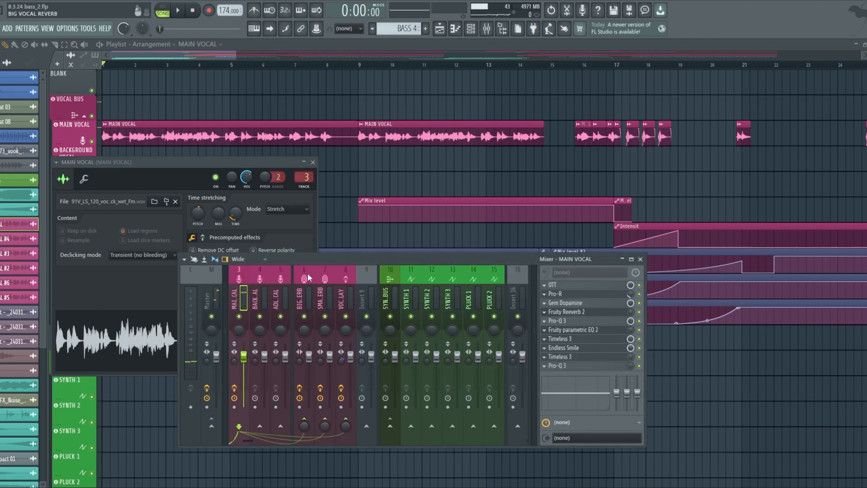
{"action": "left_click_drag", "start_coordinate": [312, 260], "coordinate": [357, 227]}
{"action": "scroll", "coordinate": [294, 405], "scroll_direction": "left", "scroll_amount": 1}
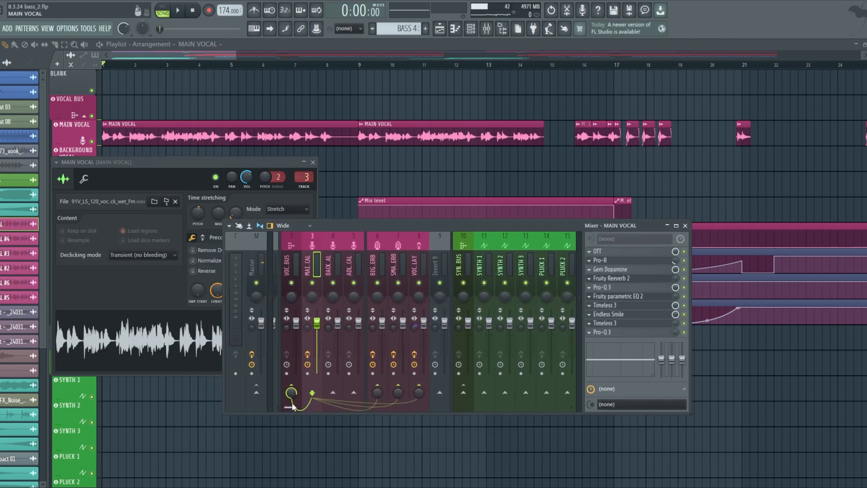
{"action": "left_click", "coordinate": [604, 252]}
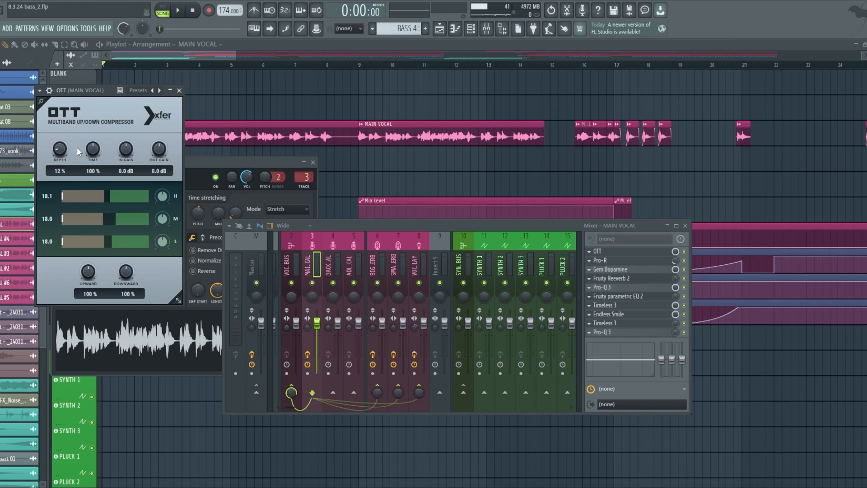
{"action": "left_click", "coordinate": [608, 262]}
{"action": "left_click", "coordinate": [608, 262]}
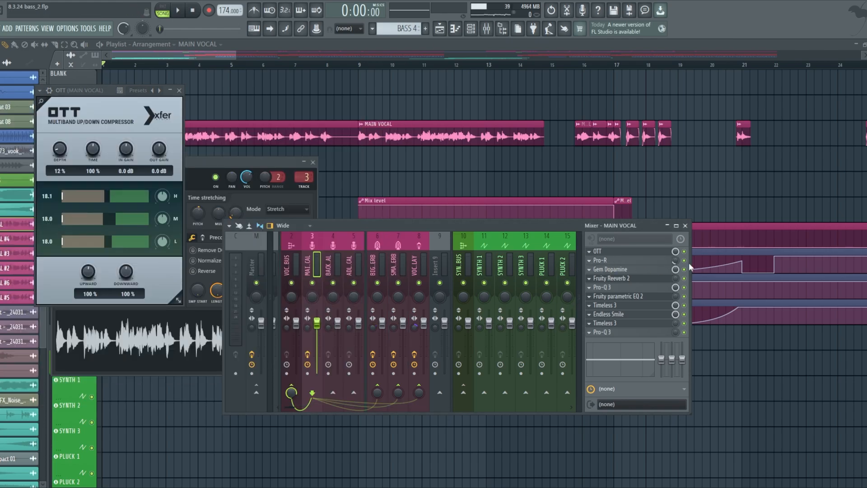
Step: Inspect the Gem Dopamine and Fruity Reeverb 2 effects on the MAIN VOCAL channel
{"action": "left_click", "coordinate": [631, 269]}
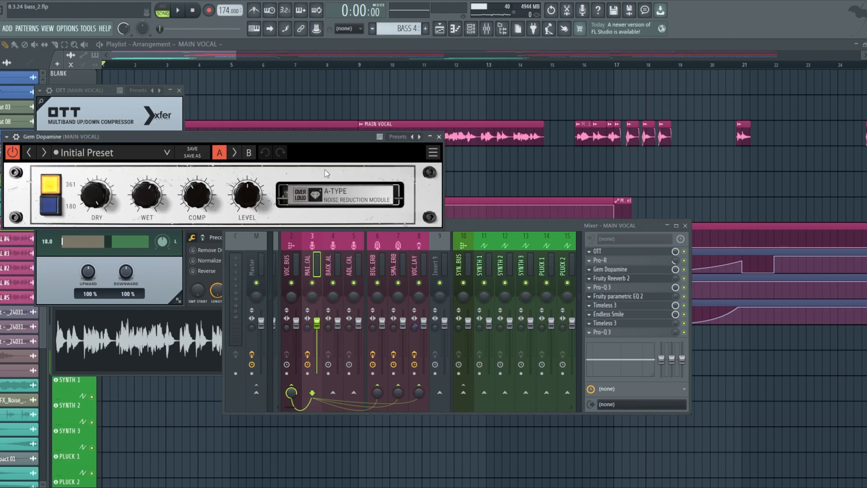
{"action": "left_click", "coordinate": [439, 137]}
{"action": "left_click", "coordinate": [619, 279]}
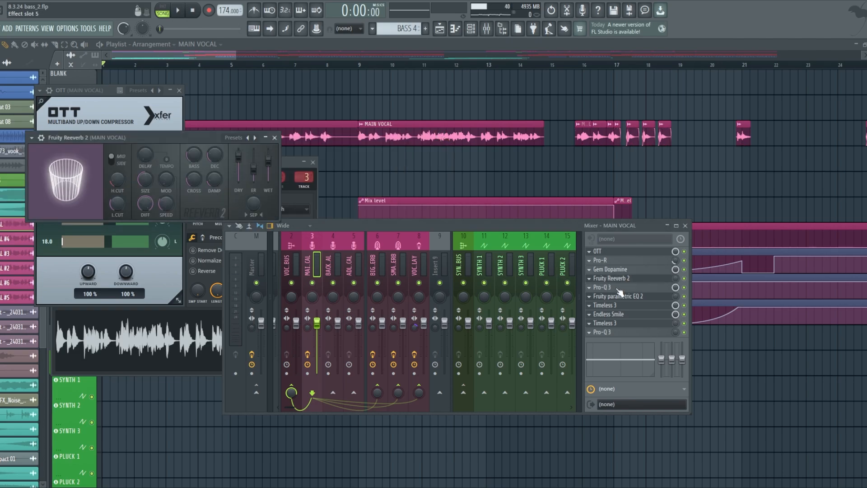
Step: Inspect the MAIN VOCAL channel's first Pro-Q 3 low cut while briefly playing the vocal, closing the equalizer and stopping playback
{"action": "left_click", "coordinate": [618, 287]}
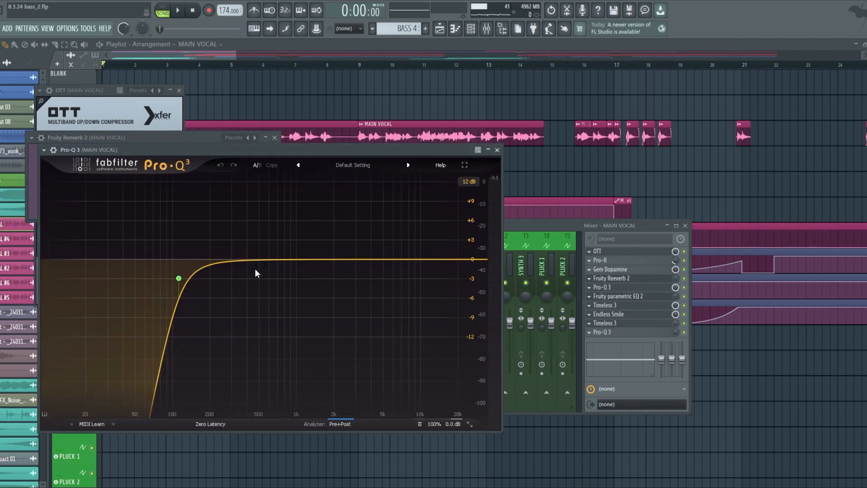
{"action": "mouse_move", "coordinate": [184, 284]}
{"action": "key", "text": "space"}
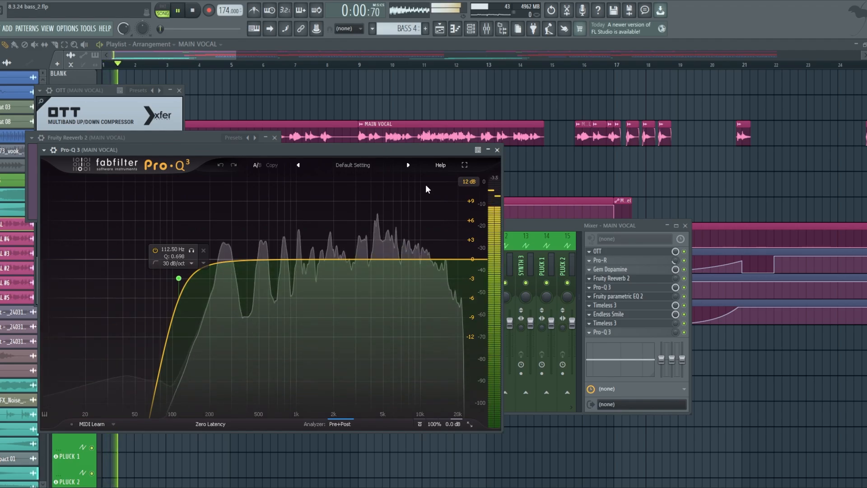
{"action": "left_click", "coordinate": [497, 150]}
{"action": "key", "text": "space"}
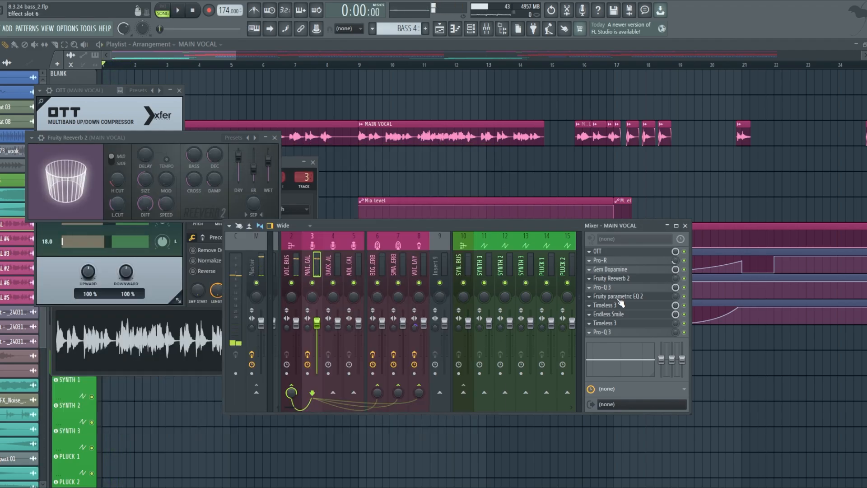
Step: Inspect the MAIN VOCAL channel's Endless Smile effect and close the plugin and mixer windows
{"action": "left_click", "coordinate": [605, 306]}
{"action": "left_click", "coordinate": [605, 306]}
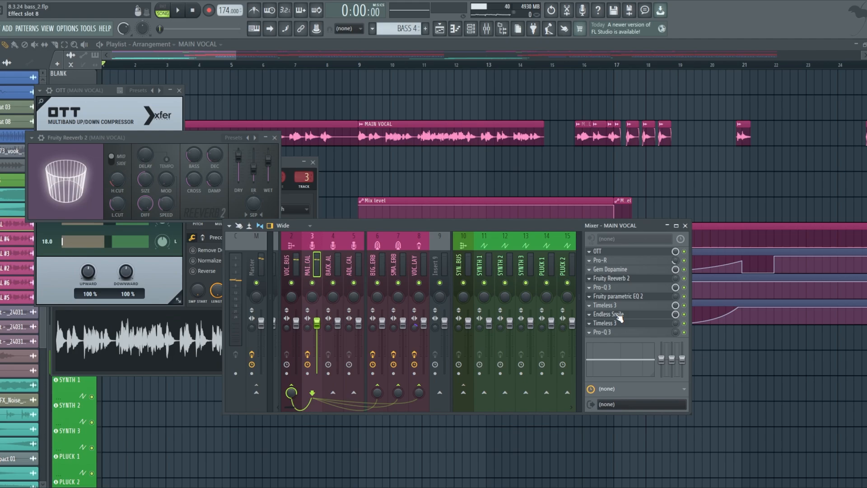
{"action": "left_click", "coordinate": [617, 317]}
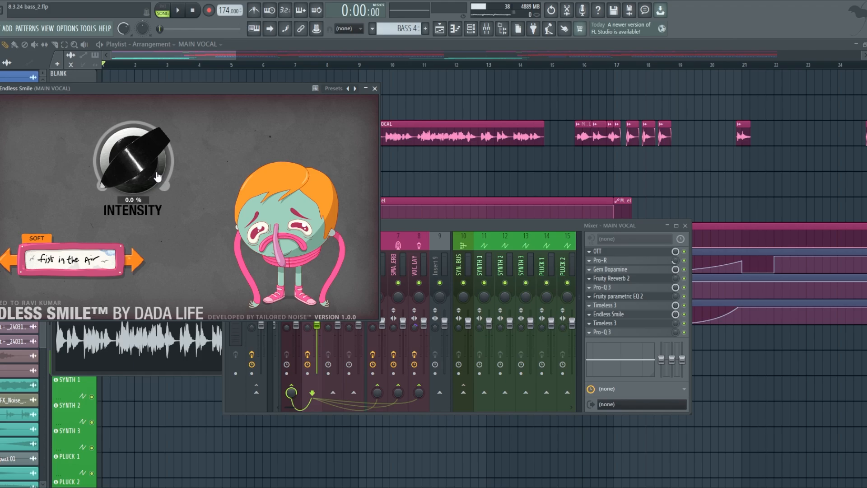
{"action": "right_click", "coordinate": [399, 170]}
Step: Play the MAIN VOCAL chops in the playlist from the start of bar 17
{"action": "scroll", "coordinate": [490, 184], "scroll_direction": "down", "scroll_amount": 2}
{"action": "scroll", "coordinate": [511, 190], "scroll_direction": "up", "scroll_amount": 5}
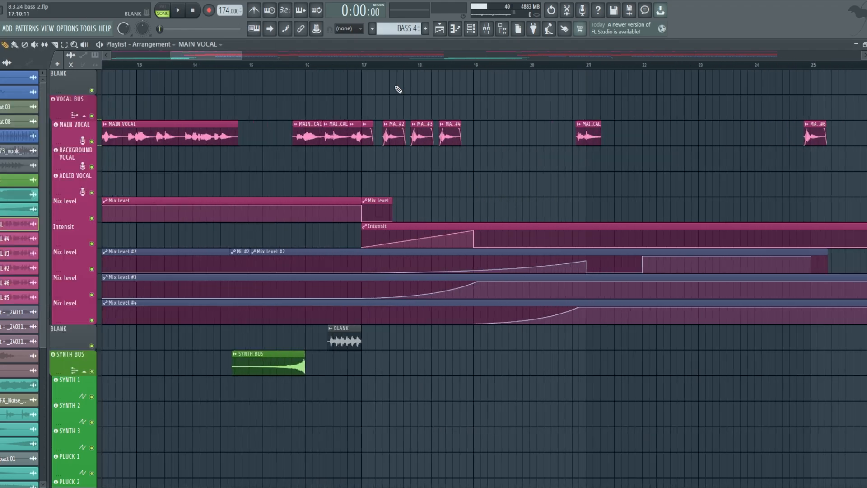
{"action": "left_click", "coordinate": [365, 66]}
{"action": "scroll", "coordinate": [363, 68], "scroll_direction": "up", "scroll_amount": 3}
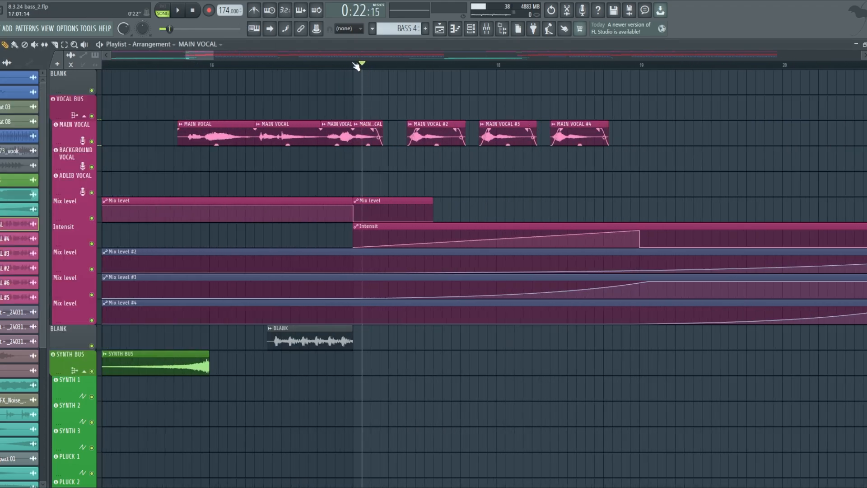
{"action": "key", "text": "space"}
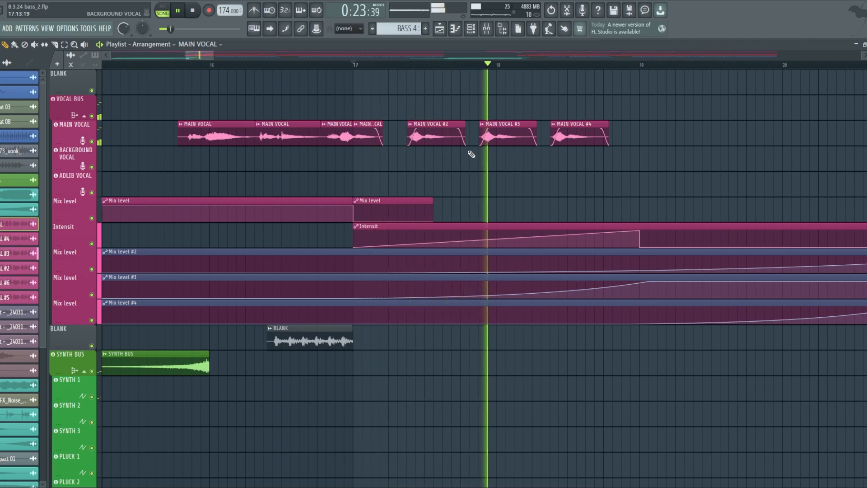
{"action": "key", "text": "space"}
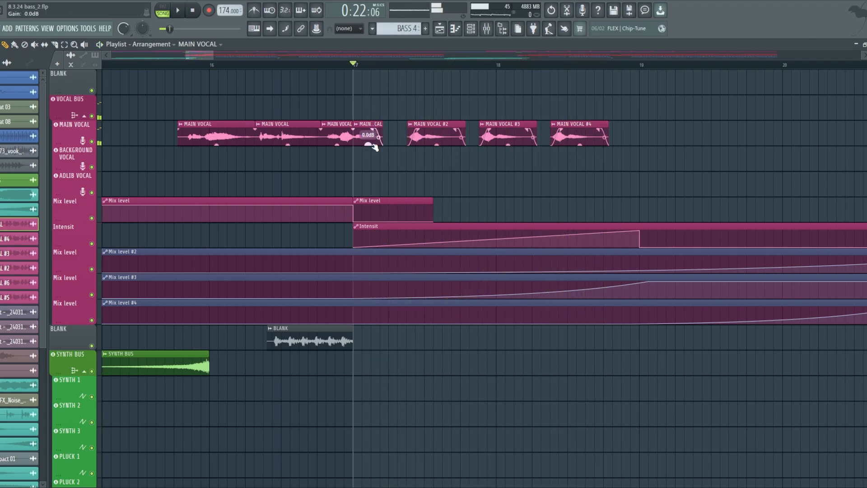
Step: Replay the vocal chops from bar 17 through the rise of the Intensit automation up to bar 19
{"action": "scroll", "coordinate": [426, 146], "scroll_direction": "down", "scroll_amount": 1}
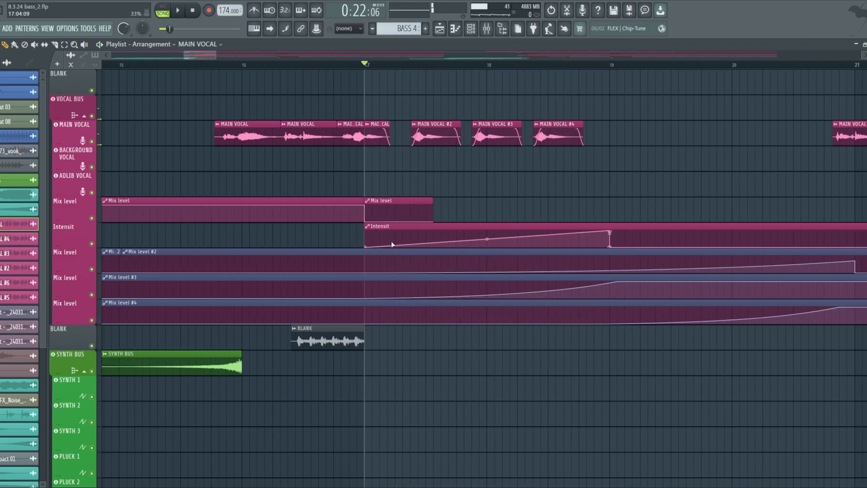
{"action": "key", "text": "space"}
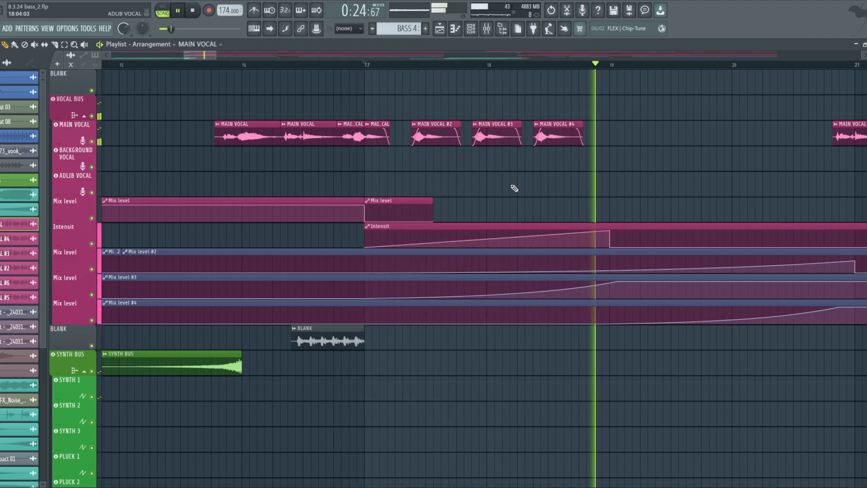
{"action": "key", "text": "ctrl+space"}
{"action": "scroll", "coordinate": [438, 153], "scroll_direction": "down", "scroll_amount": 2}
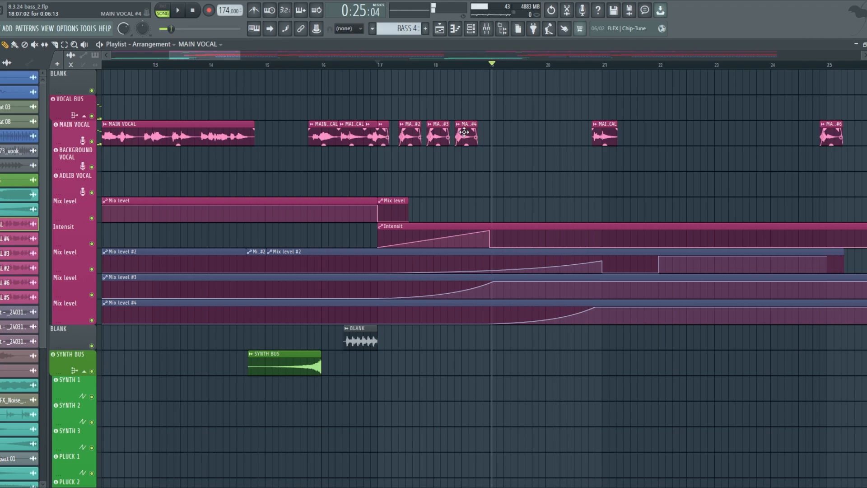
Step: Examine the vocal automation lanes and play the BLANK audio clip in the second half of bar 16
{"action": "scroll", "coordinate": [479, 171], "scroll_direction": "down", "scroll_amount": 4}
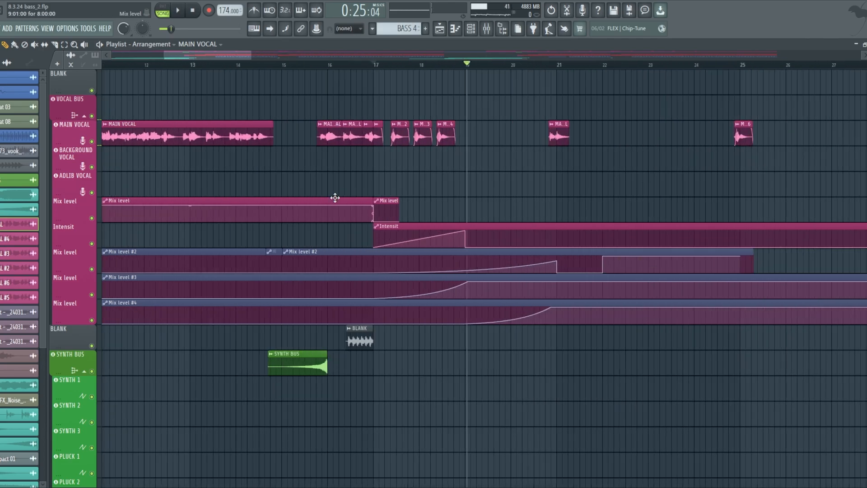
{"action": "scroll", "coordinate": [344, 163], "scroll_direction": "up", "scroll_amount": 8}
{"action": "scroll", "coordinate": [330, 70], "scroll_direction": "down", "scroll_amount": 2}
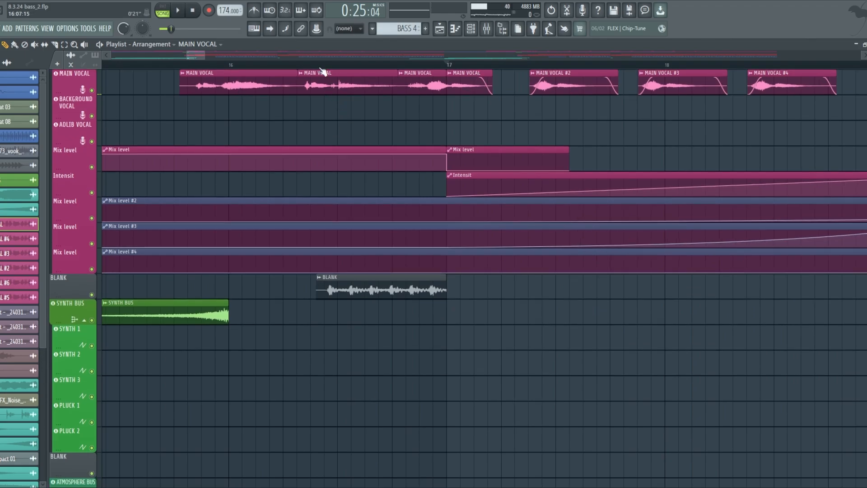
{"action": "key", "text": "space"}
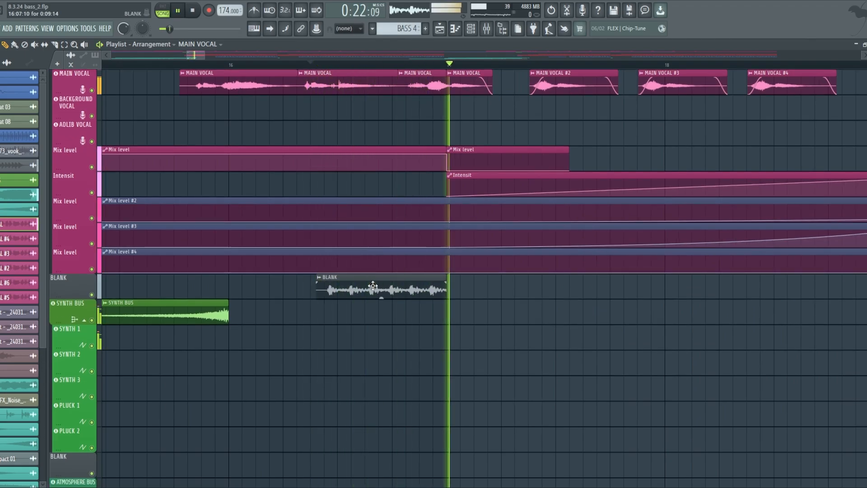
{"action": "key", "text": "space"}
Step: Play the KICK 1 build-up from bar 9 and follow its clips into the denser hits from bar 13
{"action": "scroll", "coordinate": [362, 325], "scroll_direction": "down", "scroll_amount": 6}
{"action": "scroll", "coordinate": [348, 323], "scroll_direction": "up", "scroll_amount": 6}
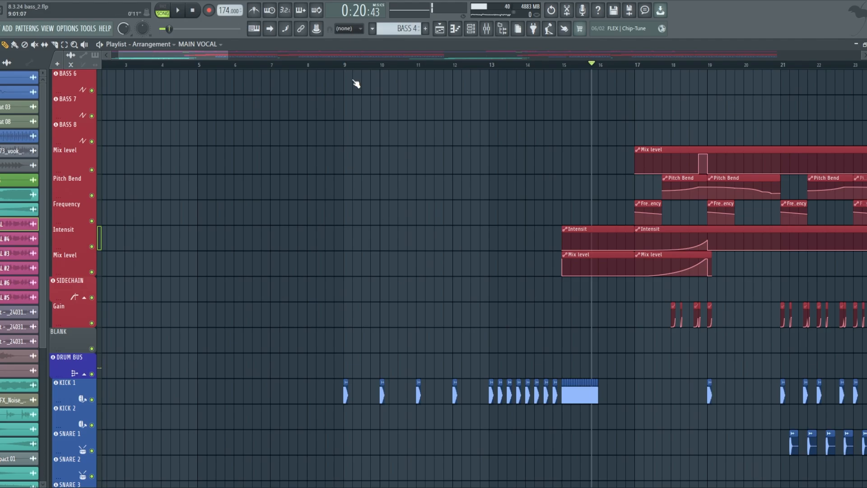
{"action": "left_click", "coordinate": [346, 65]}
{"action": "scroll", "coordinate": [351, 186], "scroll_direction": "down", "scroll_amount": 12}
{"action": "scroll", "coordinate": [394, 220], "scroll_direction": "up", "scroll_amount": 8}
{"action": "key", "text": "space"}
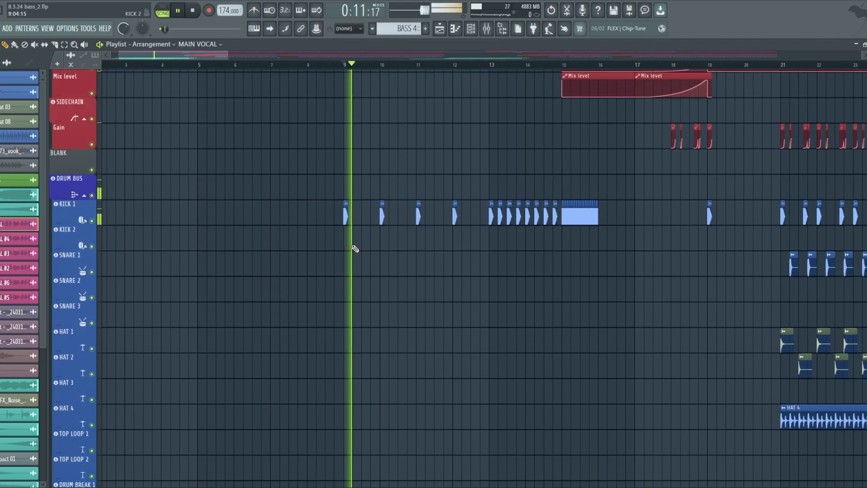
{"action": "scroll", "coordinate": [396, 212], "scroll_direction": "up", "scroll_amount": 2}
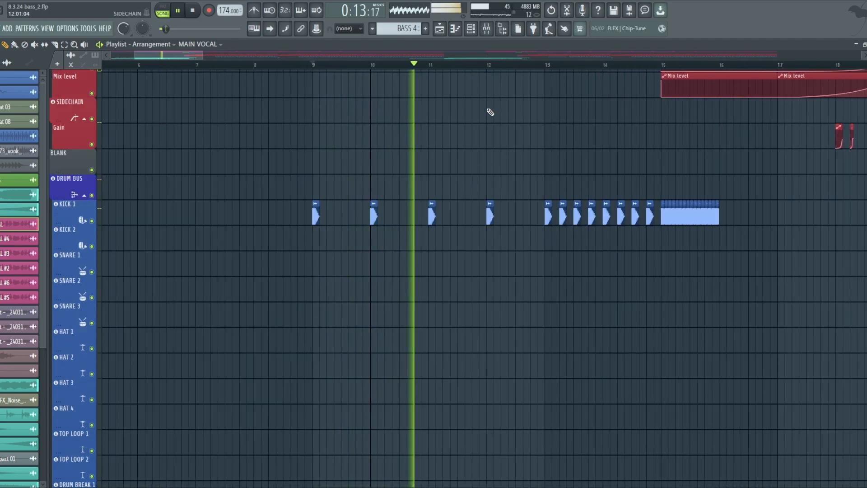
{"action": "scroll", "coordinate": [455, 180], "scroll_direction": "down", "scroll_amount": 1}
{"action": "scroll", "coordinate": [549, 192], "scroll_direction": "up", "scroll_amount": 2}
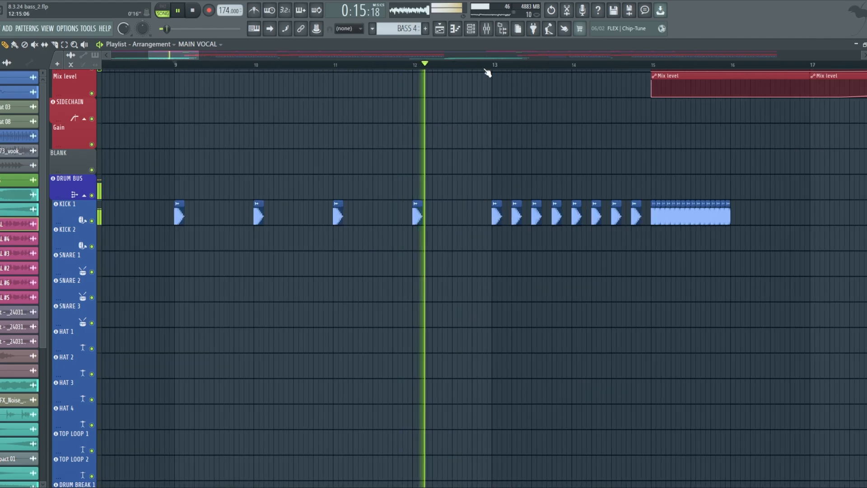
{"action": "scroll", "coordinate": [551, 140], "scroll_direction": "up", "scroll_amount": 1}
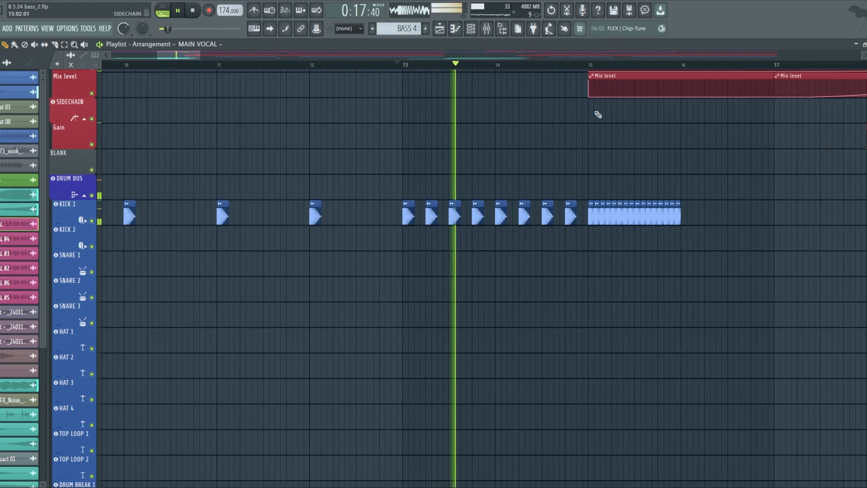
Step: Play the rapid KICK 1 roll from the start of bar 15 and stop playback
{"action": "left_click", "coordinate": [590, 68]}
{"action": "scroll", "coordinate": [544, 185], "scroll_direction": "up", "scroll_amount": 1}
{"action": "key", "text": "space"}
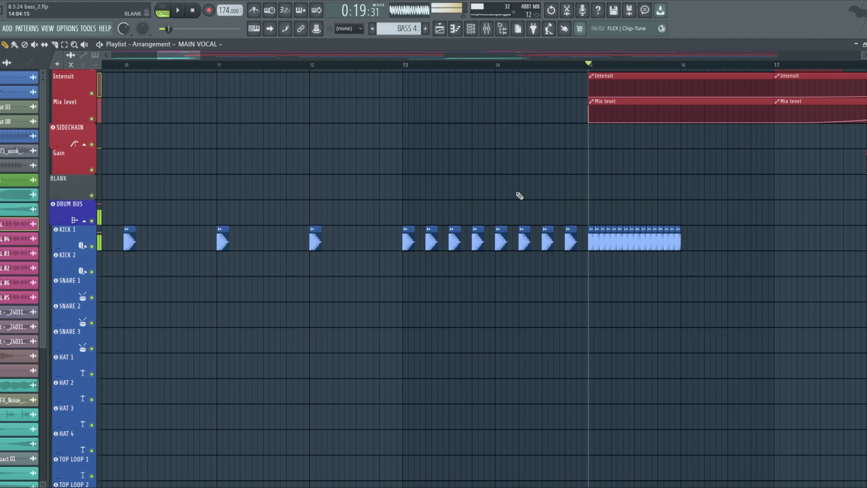
Step: Look over the FX BUS tracks and open the Volume #2 automation clip at bar 13 to view its curve and target link
{"action": "scroll", "coordinate": [399, 156], "scroll_direction": "down", "scroll_amount": 11}
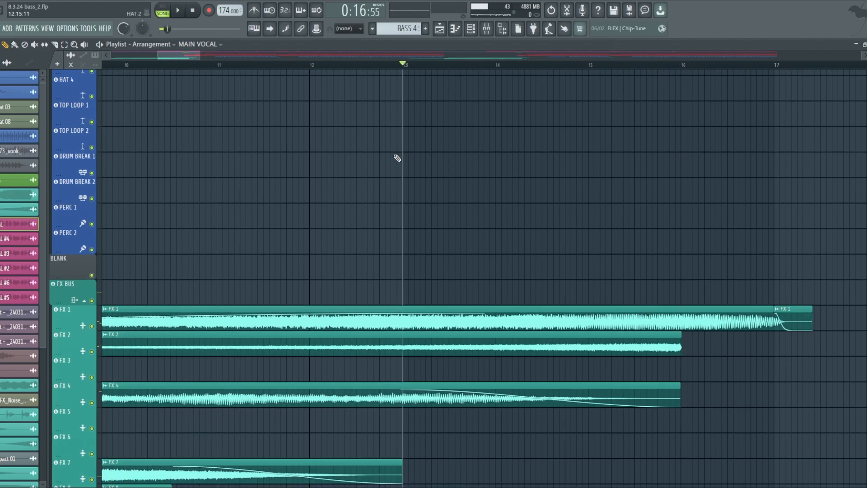
{"action": "scroll", "coordinate": [398, 159], "scroll_direction": "down", "scroll_amount": 4}
{"action": "scroll", "coordinate": [397, 159], "scroll_direction": "up", "scroll_amount": 10}
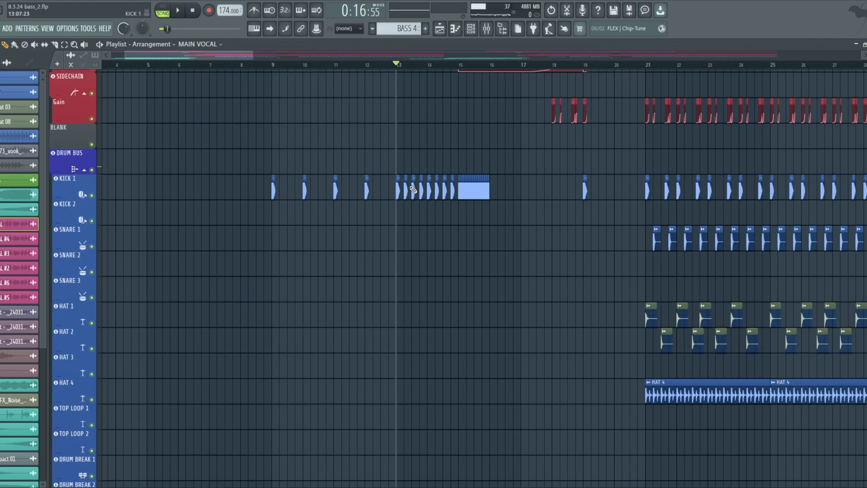
{"action": "scroll", "coordinate": [411, 199], "scroll_direction": "down", "scroll_amount": 10}
{"action": "scroll", "coordinate": [342, 235], "scroll_direction": "up", "scroll_amount": 3}
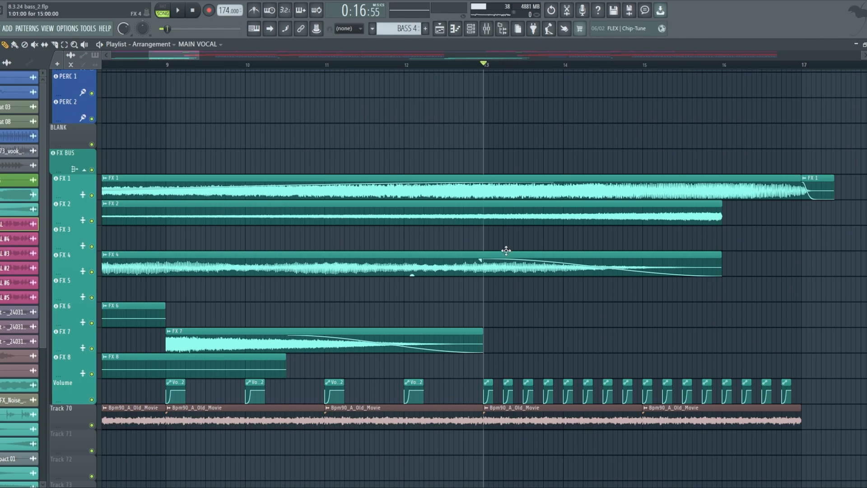
{"action": "scroll", "coordinate": [472, 357], "scroll_direction": "down", "scroll_amount": 2}
{"action": "scroll", "coordinate": [515, 341], "scroll_direction": "up", "scroll_amount": 4}
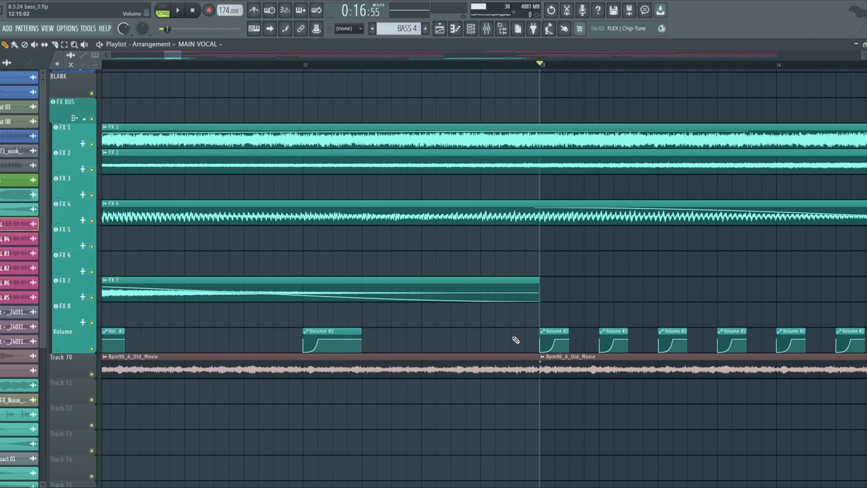
{"action": "left_click", "coordinate": [559, 330]}
{"action": "double_click", "coordinate": [558, 330]}
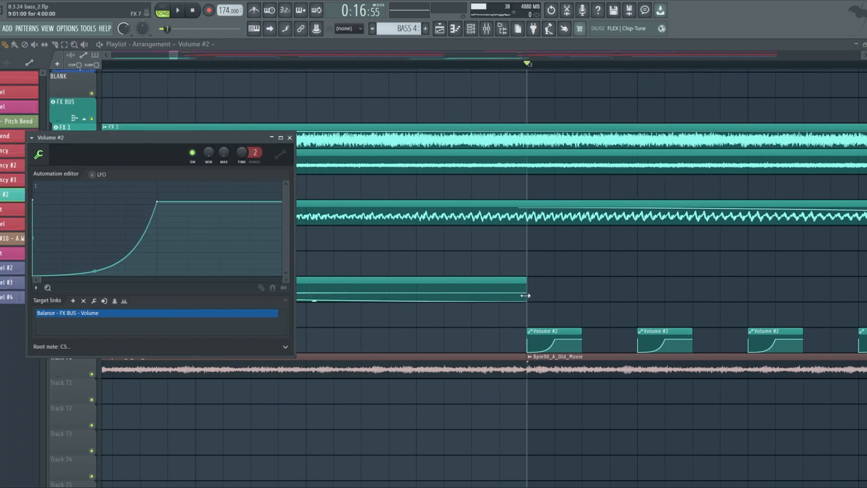
{"action": "key", "text": "Escape"}
Step: Inspect the Fruity Balance effect on the mixer's FX BUS channel and close the open windows
{"action": "left_click", "coordinate": [473, 30]}
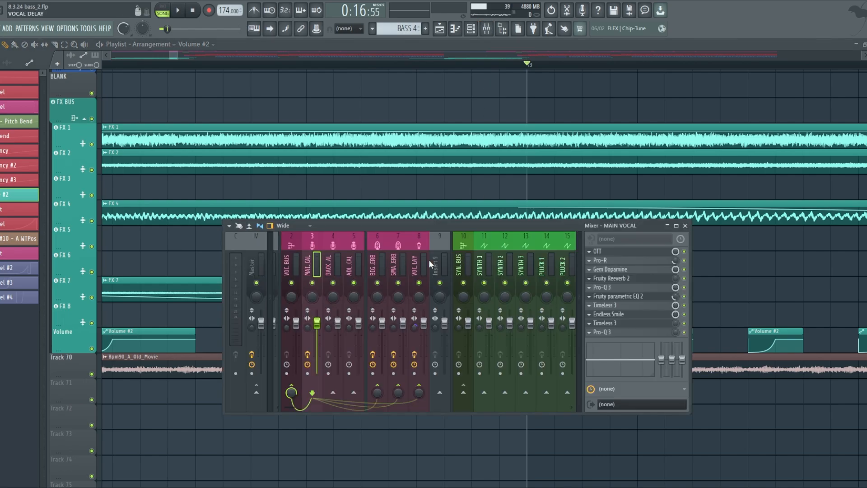
{"action": "scroll", "coordinate": [583, 269], "scroll_direction": "down", "scroll_amount": 10}
{"action": "left_click", "coordinate": [419, 267]}
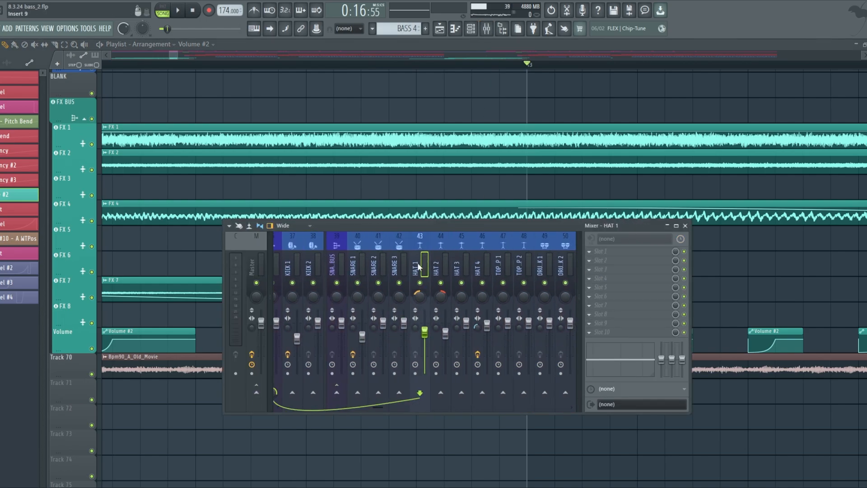
{"action": "scroll", "coordinate": [418, 267], "scroll_direction": "down", "scroll_amount": 4}
{"action": "left_click", "coordinate": [478, 261]}
{"action": "left_click", "coordinate": [613, 279]}
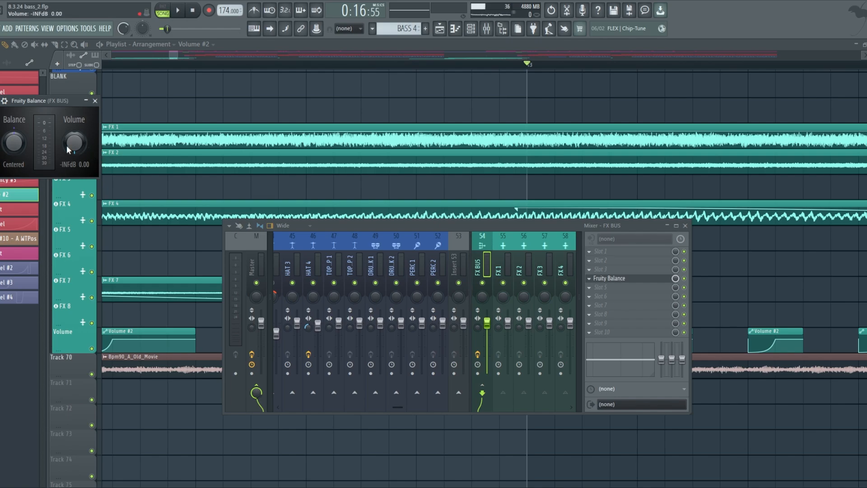
{"action": "left_click_drag", "start_coordinate": [376, 224], "coordinate": [458, 400]}
{"action": "right_click", "coordinate": [634, 301]}
Step: Play the FX section from bar 13 with its volume automation and examine the Bpm90_A_Old_Movie clips on Track 70
{"action": "scroll", "coordinate": [521, 355], "scroll_direction": "down", "scroll_amount": 3}
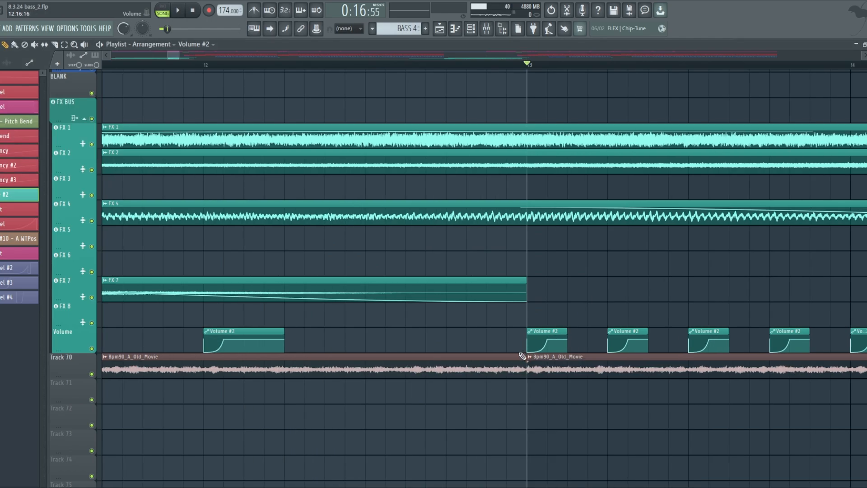
{"action": "key", "text": "space"}
{"action": "scroll", "coordinate": [572, 361], "scroll_direction": "down", "scroll_amount": 8}
{"action": "key", "text": "space"}
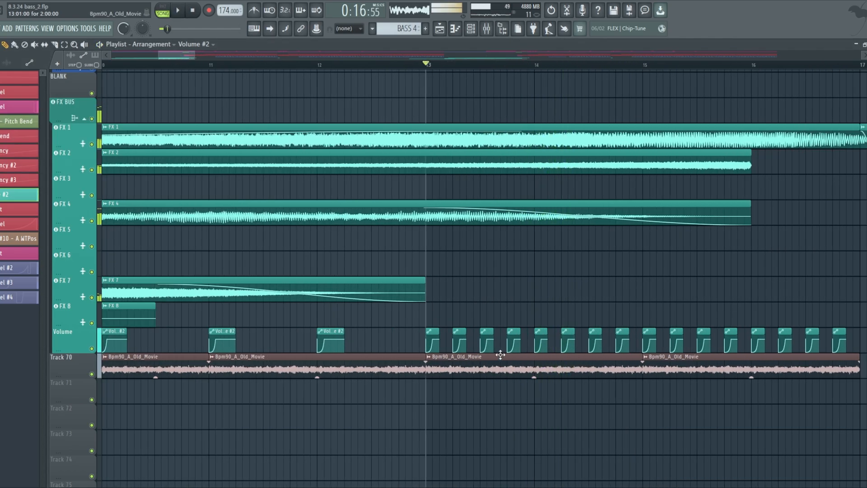
{"action": "scroll", "coordinate": [497, 355], "scroll_direction": "up", "scroll_amount": 5}
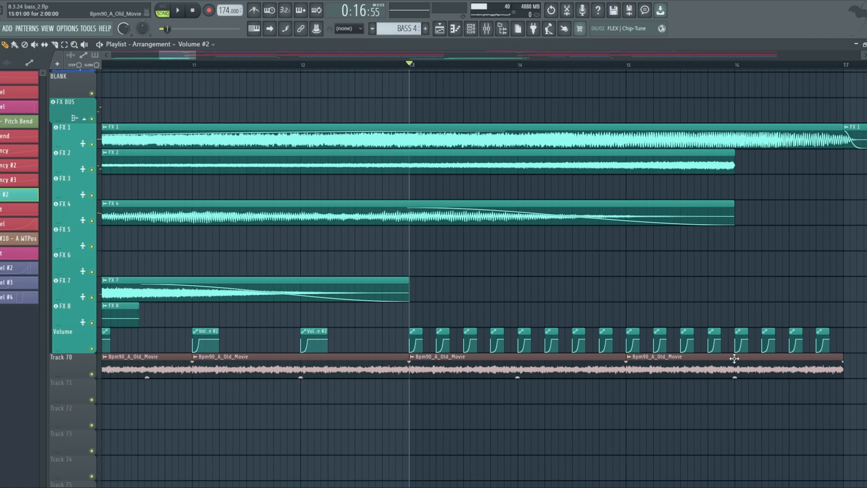
{"action": "scroll", "coordinate": [465, 382], "scroll_direction": "down", "scroll_amount": 4}
{"action": "scroll", "coordinate": [490, 369], "scroll_direction": "down", "scroll_amount": 3}
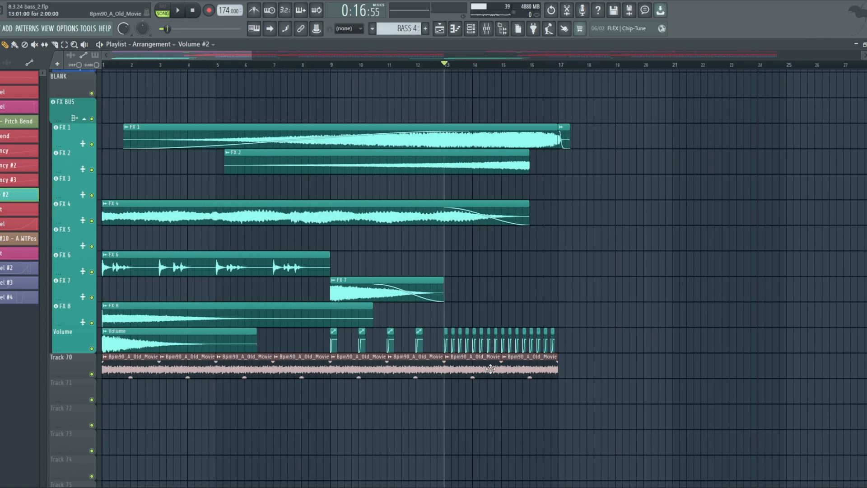
Step: Solo Track 70 and play its Bpm90_A_Old_Movie clips on their own from bar 13
{"action": "right_click", "coordinate": [91, 374]}
{"action": "key", "text": "space"}
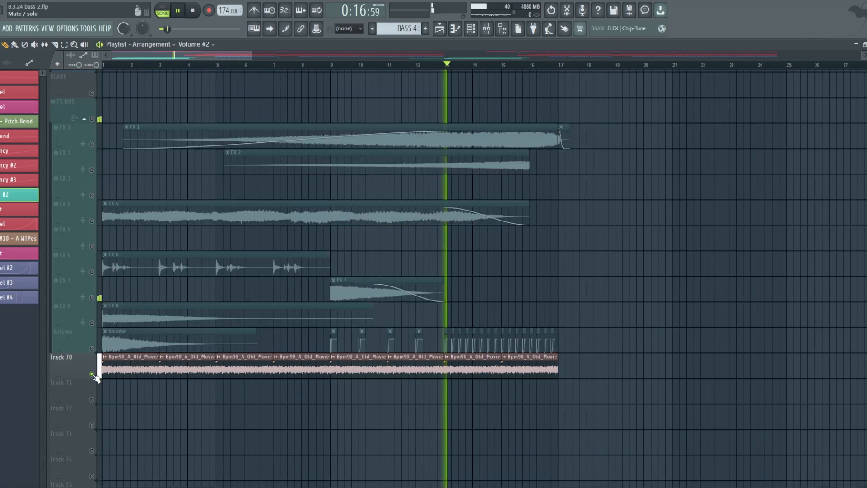
{"action": "key", "text": "space"}
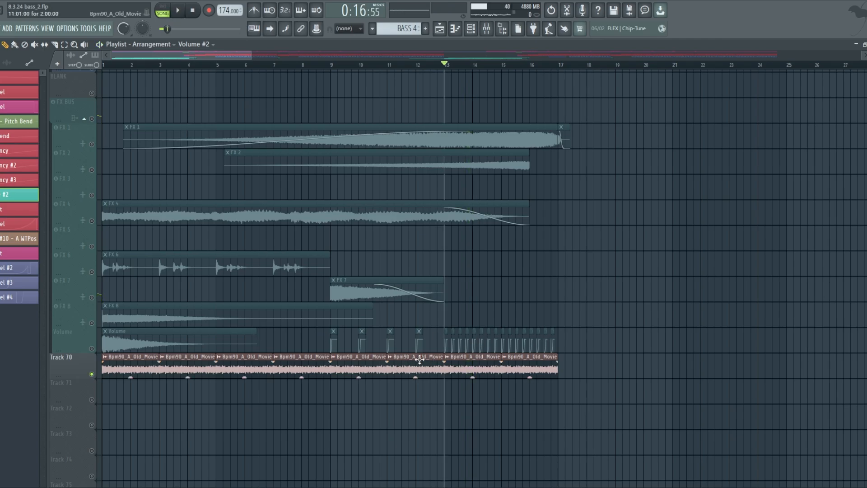
Step: Solo FX 6 and play it from bar 1, then audition it together with FX 4, FX 8, Volume and Track 70
{"action": "right_click", "coordinate": [92, 271]}
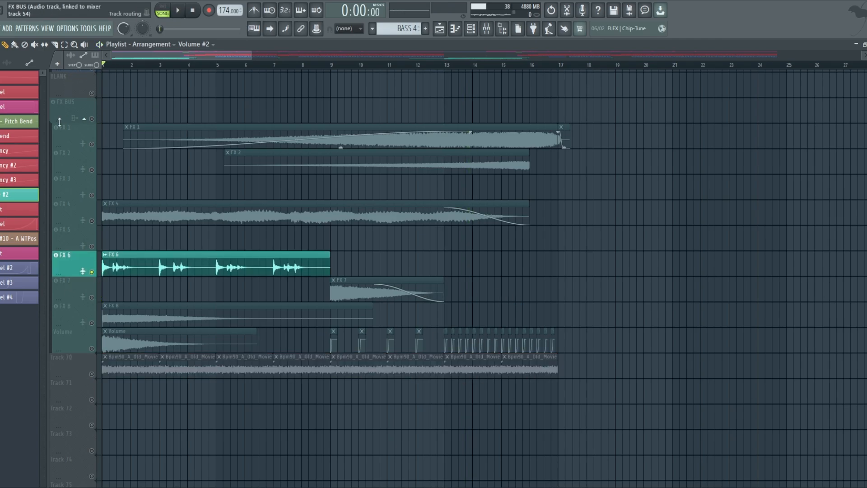
{"action": "scroll", "coordinate": [60, 122], "scroll_direction": "up", "scroll_amount": 3}
{"action": "key", "text": "space"}
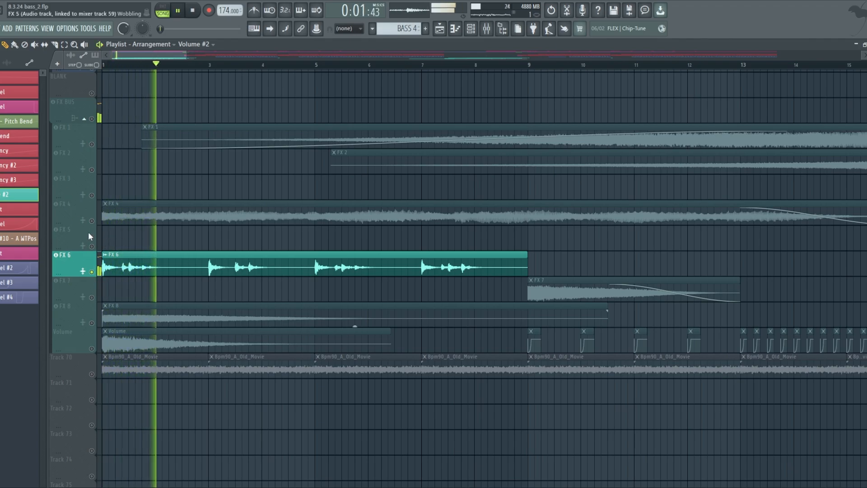
{"action": "left_click", "coordinate": [92, 221]}
{"action": "key", "text": "space"}
{"action": "left_click", "coordinate": [92, 323]}
{"action": "left_click", "coordinate": [91, 349]}
{"action": "left_click", "coordinate": [92, 375]}
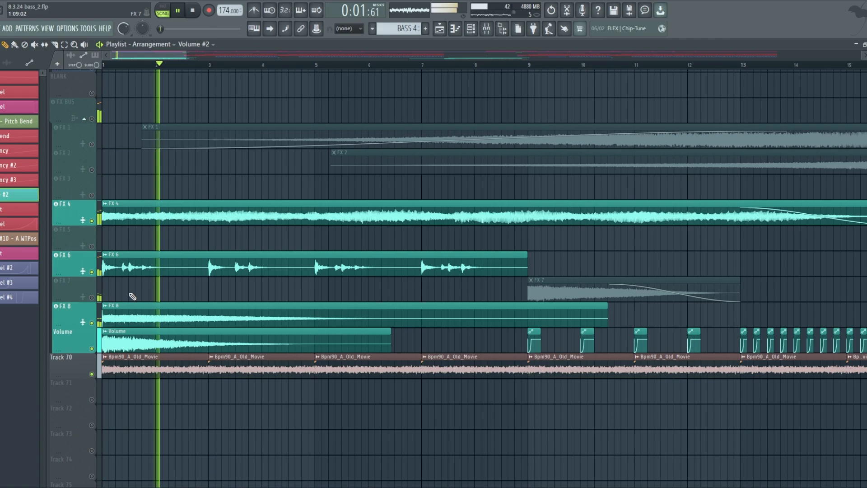
{"action": "key", "text": "space"}
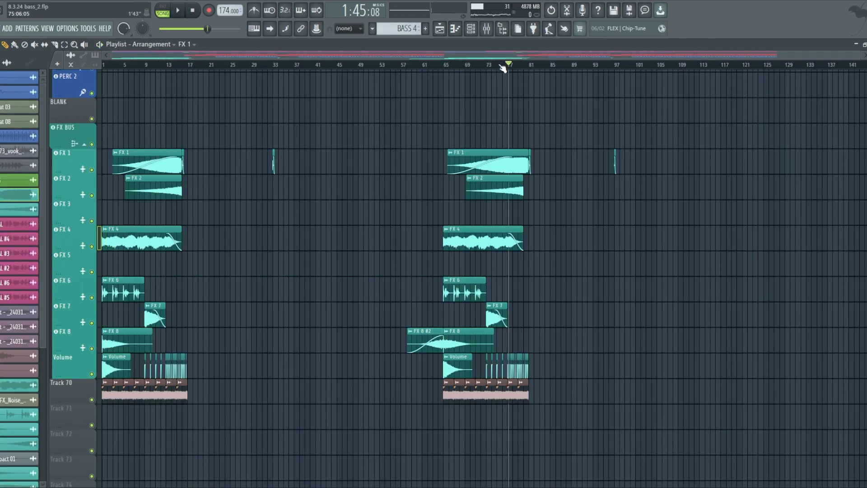
Step: Play the second build-up and drop from bar 79, with the bass automation and KICK 1 tracks in view
{"action": "scroll", "coordinate": [511, 108], "scroll_direction": "up", "scroll_amount": 3}
{"action": "scroll", "coordinate": [528, 136], "scroll_direction": "up", "scroll_amount": 3, "text": "ctrl"}
{"action": "scroll", "coordinate": [524, 149], "scroll_direction": "up", "scroll_amount": 4}
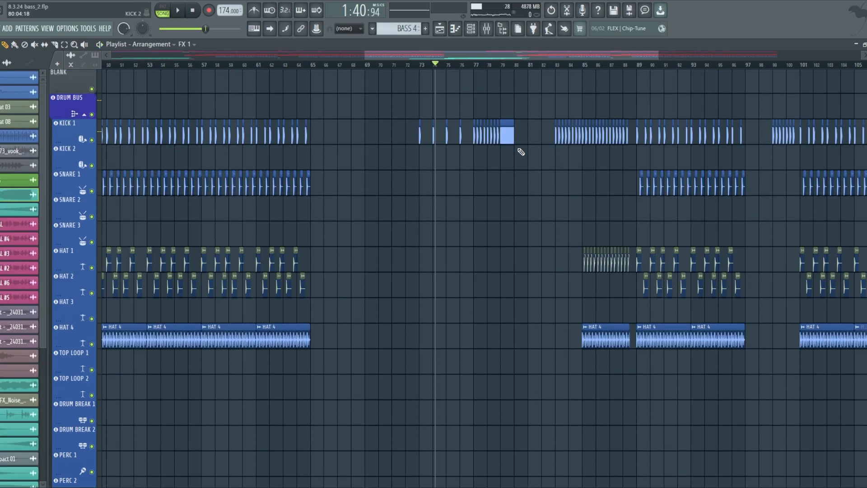
{"action": "scroll", "coordinate": [546, 115], "scroll_direction": "up", "scroll_amount": 5}
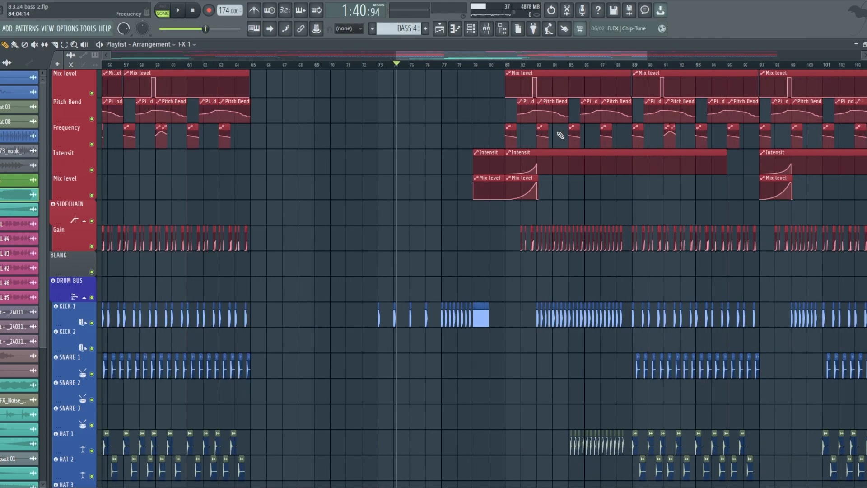
{"action": "left_click", "coordinate": [475, 68]}
{"action": "key", "text": "space"}
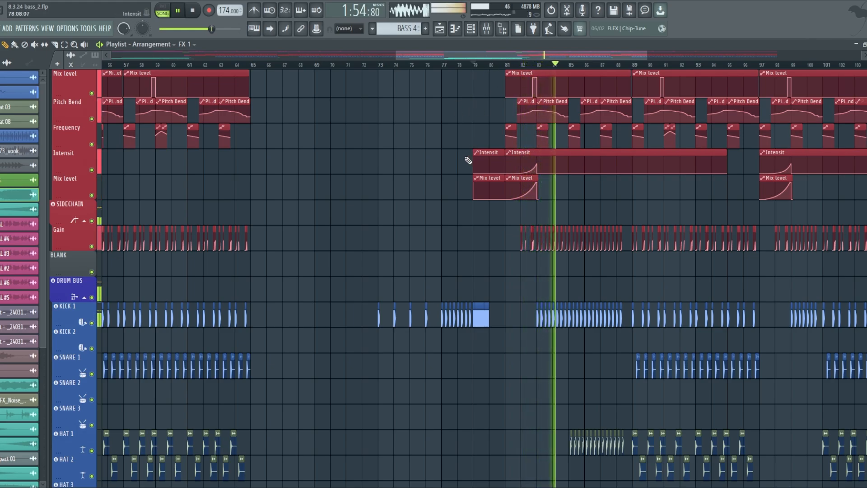
Step: Follow the sidechain, kick, snare and hat clips as the second drop plays to about bar 90, and stop playback
{"action": "scroll", "coordinate": [456, 157], "scroll_direction": "down", "scroll_amount": 1}
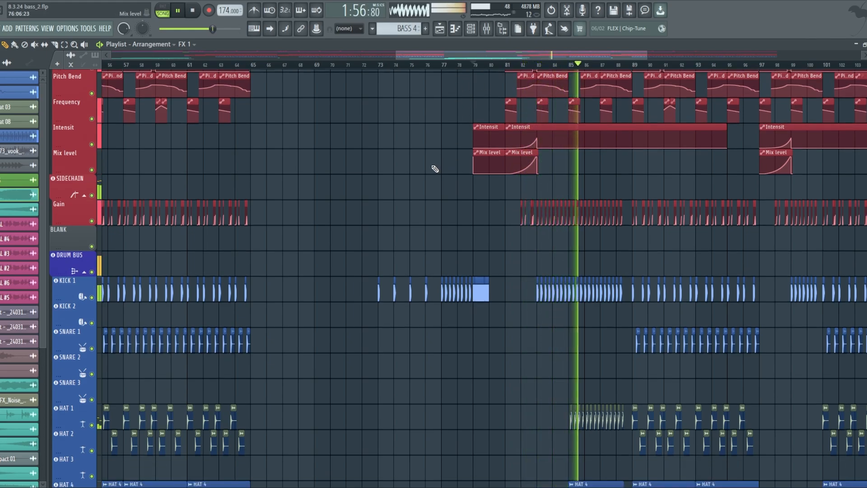
{"action": "scroll", "coordinate": [431, 170], "scroll_direction": "down", "scroll_amount": 3}
{"action": "scroll", "coordinate": [553, 248], "scroll_direction": "up", "scroll_amount": 4}
{"action": "scroll", "coordinate": [556, 250], "scroll_direction": "up", "scroll_amount": 2}
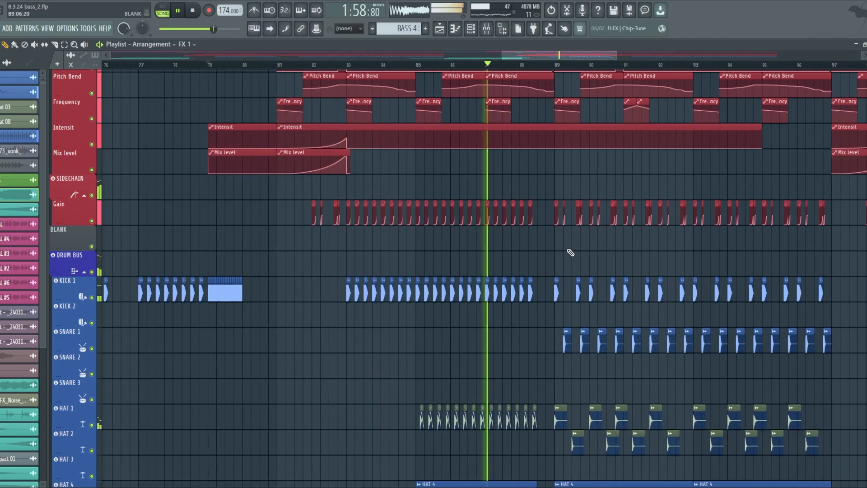
{"action": "scroll", "coordinate": [557, 247], "scroll_direction": "down", "scroll_amount": 2}
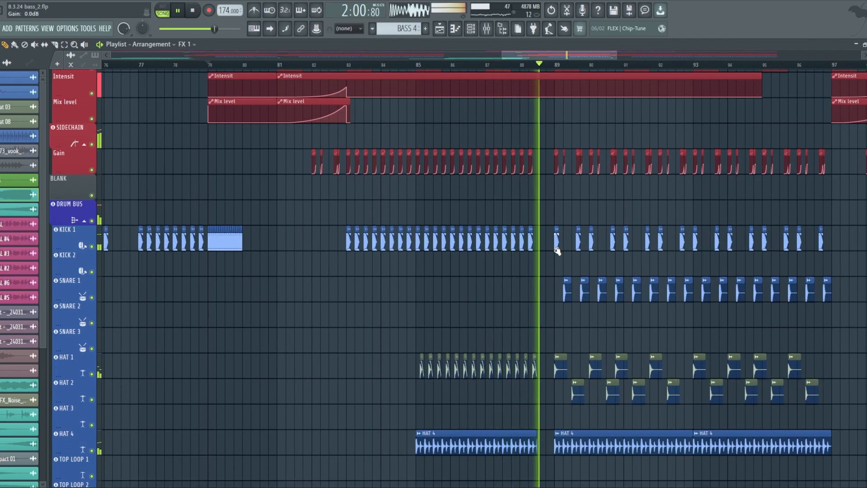
{"action": "scroll", "coordinate": [551, 275], "scroll_direction": "down", "scroll_amount": 2}
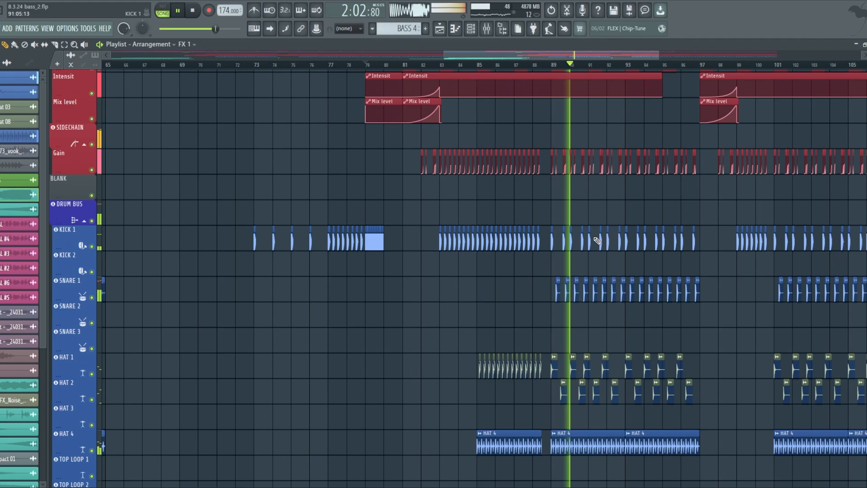
{"action": "key", "text": "space"}
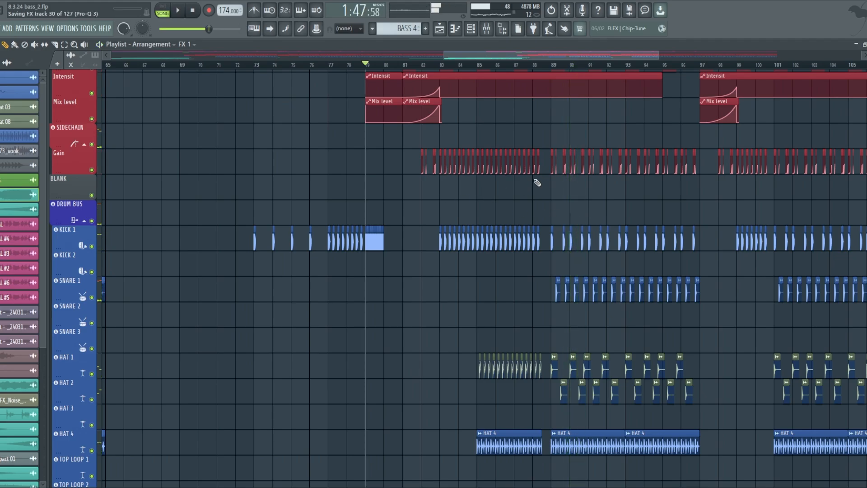
Step: Move the playback position to bar 83 and delete the short HAT 4 clip starting at bar 85
{"action": "scroll", "coordinate": [468, 187], "scroll_direction": "up", "scroll_amount": 2}
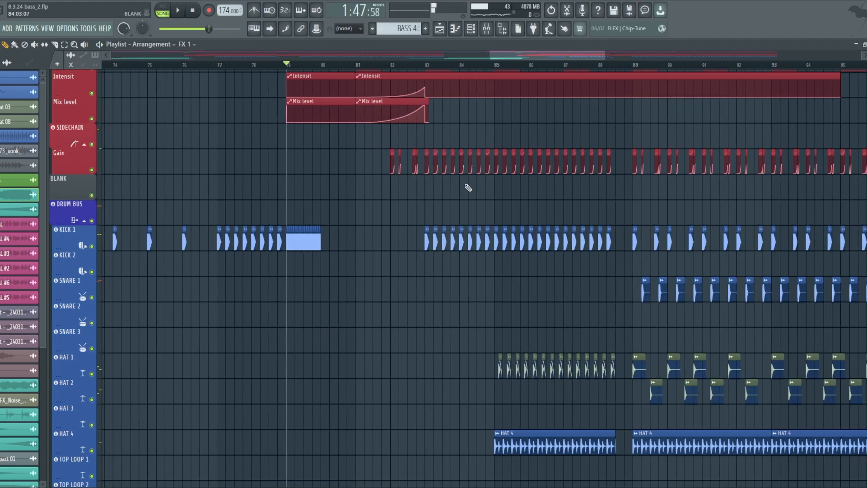
{"action": "middle_click", "coordinate": [430, 156], "text": "shift"}
{"action": "scroll", "coordinate": [429, 158], "scroll_direction": "up", "scroll_amount": 2}
{"action": "scroll", "coordinate": [441, 145], "scroll_direction": "down", "scroll_amount": 5}
{"action": "scroll", "coordinate": [452, 195], "scroll_direction": "up", "scroll_amount": 1}
{"action": "scroll", "coordinate": [461, 251], "scroll_direction": "down", "scroll_amount": 5}
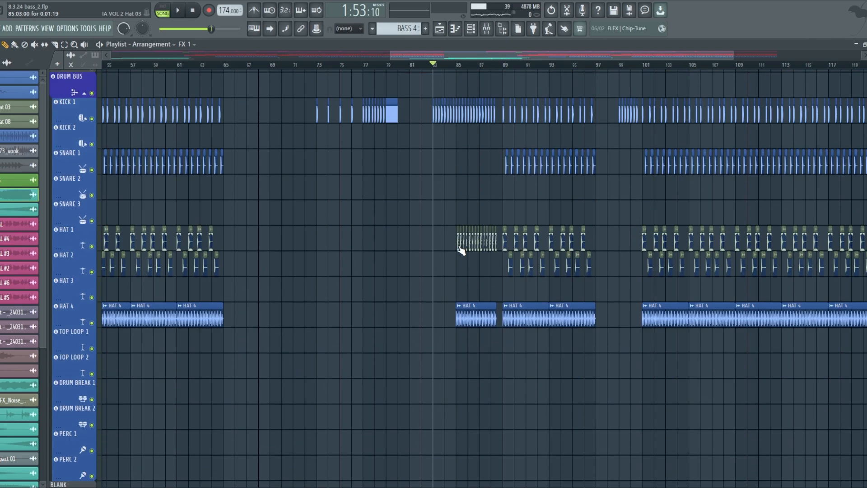
{"action": "scroll", "coordinate": [465, 241], "scroll_direction": "up", "scroll_amount": 5}
{"action": "scroll", "coordinate": [453, 302], "scroll_direction": "down", "scroll_amount": 4}
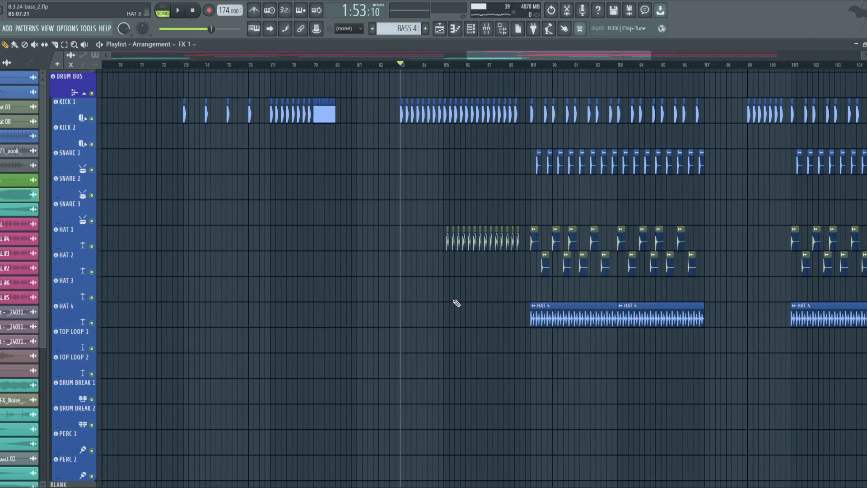
Step: Examine the BASS 4 patterns, bass automation and drum clips across both drops of the arrangement
{"action": "scroll", "coordinate": [439, 288], "scroll_direction": "up", "scroll_amount": 4}
{"action": "scroll", "coordinate": [437, 286], "scroll_direction": "down", "scroll_amount": 2}
{"action": "scroll", "coordinate": [435, 262], "scroll_direction": "up", "scroll_amount": 3}
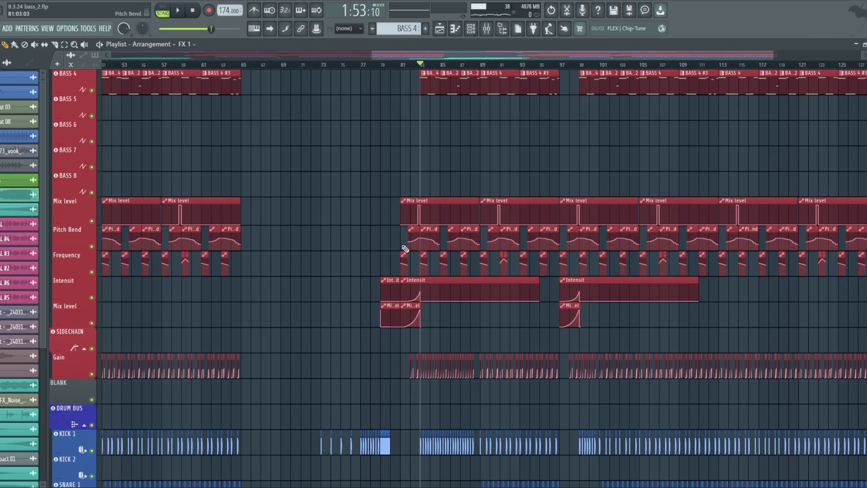
{"action": "scroll", "coordinate": [405, 248], "scroll_direction": "up", "scroll_amount": 4}
{"action": "scroll", "coordinate": [426, 271], "scroll_direction": "down", "scroll_amount": 3}
{"action": "scroll", "coordinate": [547, 103], "scroll_direction": "down", "scroll_amount": 4}
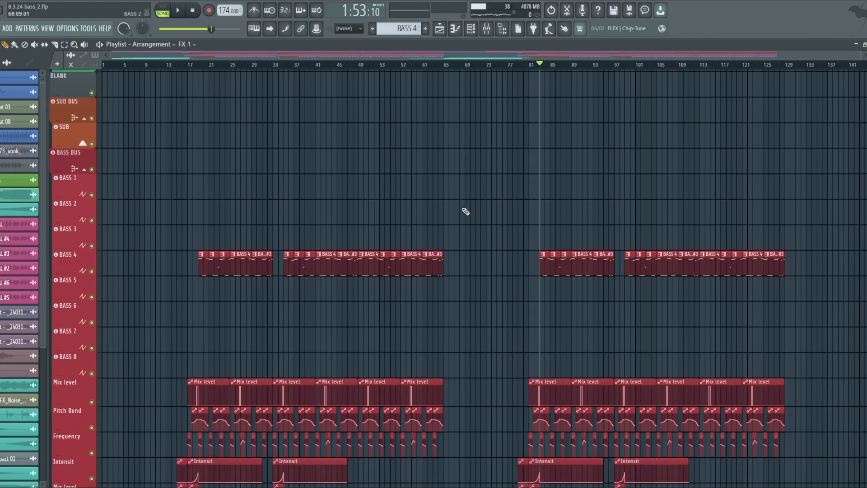
{"action": "scroll", "coordinate": [514, 197], "scroll_direction": "down", "scroll_amount": 20}
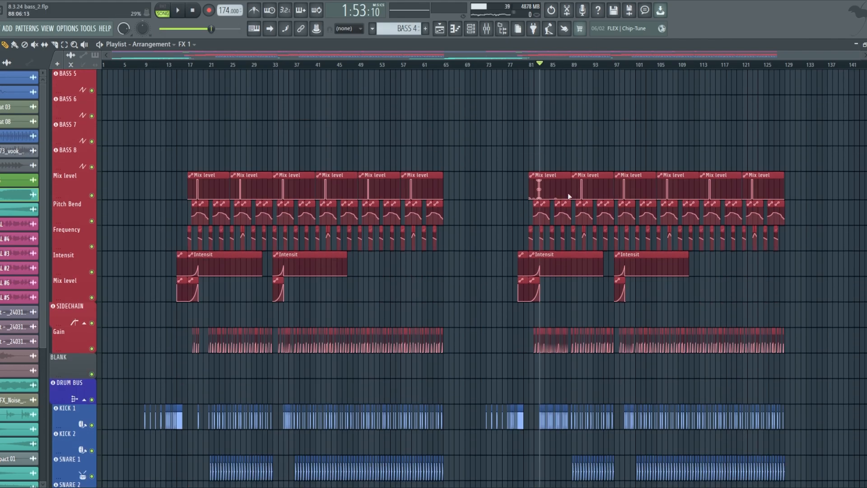
{"action": "scroll", "coordinate": [506, 241], "scroll_direction": "up", "scroll_amount": 10}
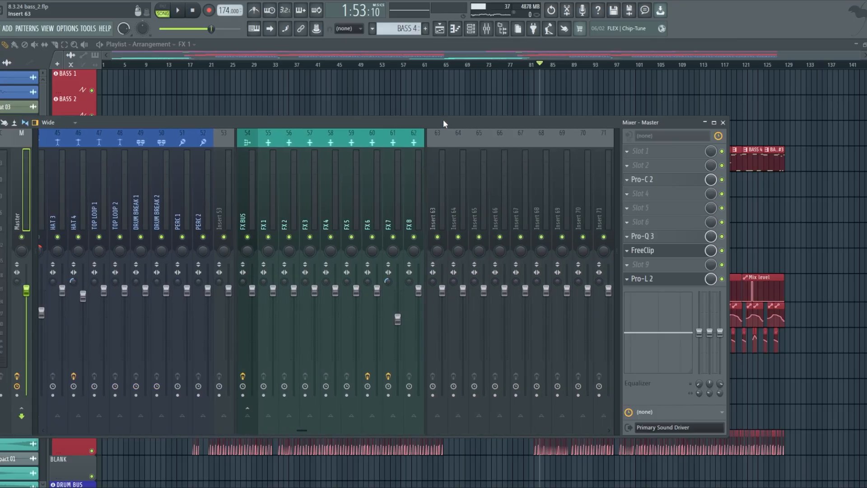
Step: Open Pro-C 2 on the mixer's Master channel and play the drop from bar 83 to examine its gain reduction
{"action": "left_click_drag", "start_coordinate": [443, 120], "coordinate": [543, 126]}
{"action": "left_click", "coordinate": [753, 186]}
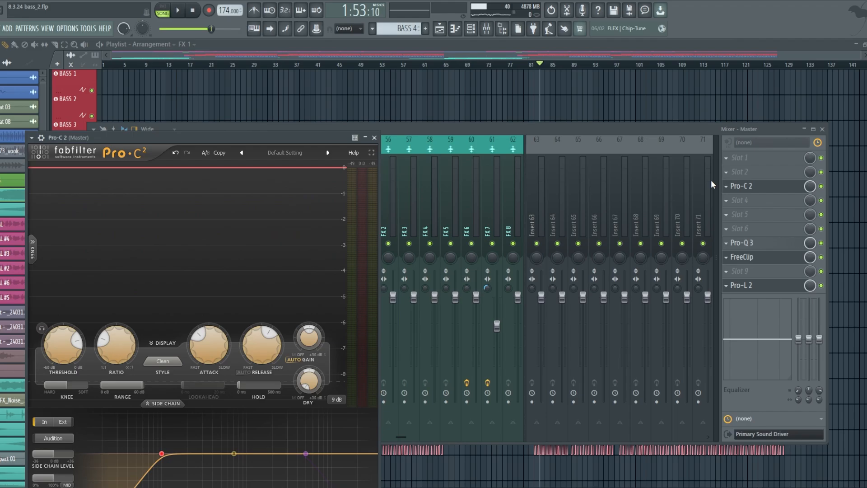
{"action": "left_click_drag", "start_coordinate": [262, 135], "coordinate": [389, 96]}
{"action": "key", "text": "space"}
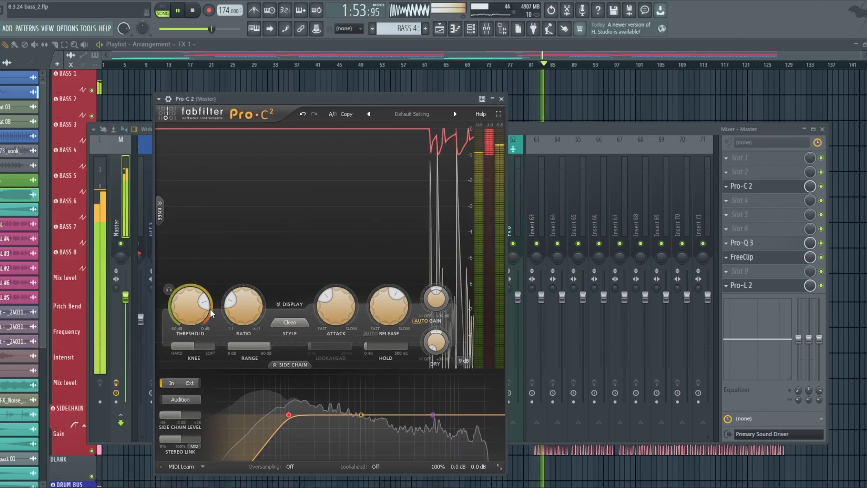
{"action": "key", "text": "space"}
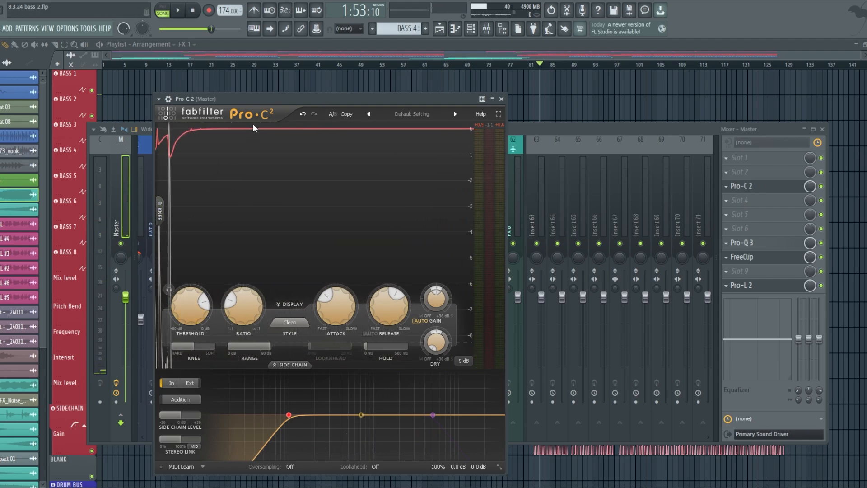
{"action": "key", "text": "space"}
{"action": "key", "text": "space"}
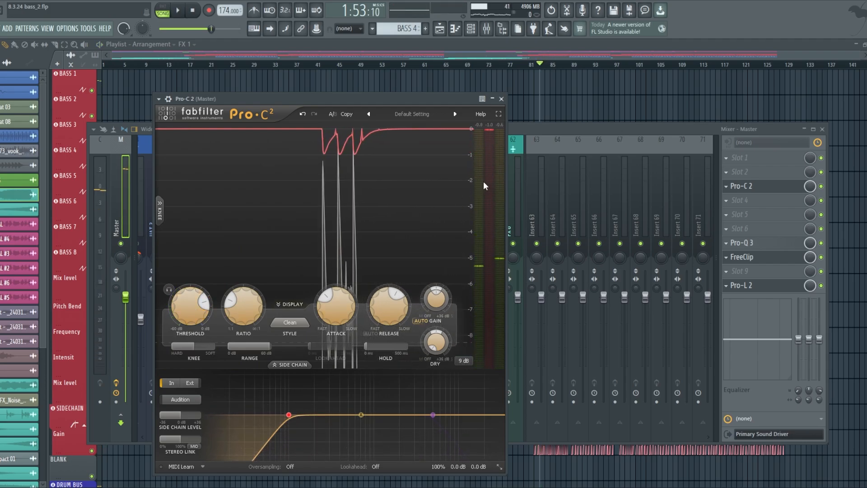
Step: Lower the Master Pro-C 2 threshold slightly and replay the drop to check the compression, closing the compressor when done
{"action": "left_click_drag", "start_coordinate": [187, 313], "coordinate": [185, 326]}
{"action": "key", "text": "space"}
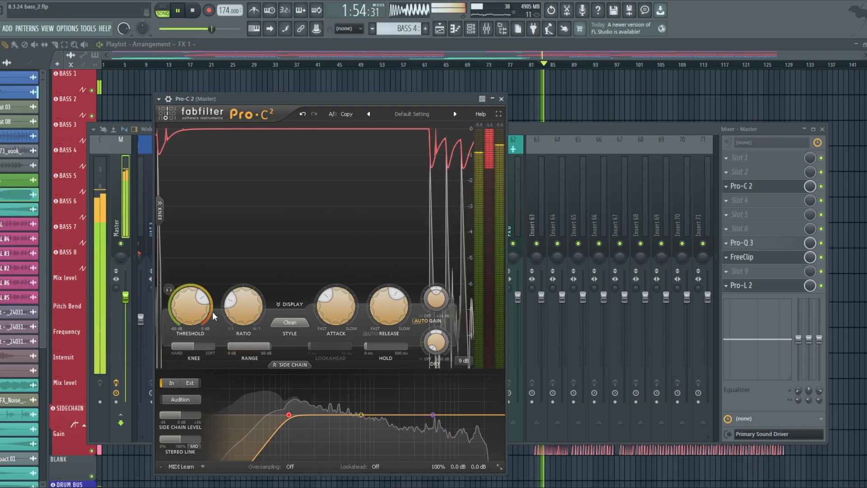
{"action": "key", "text": "space"}
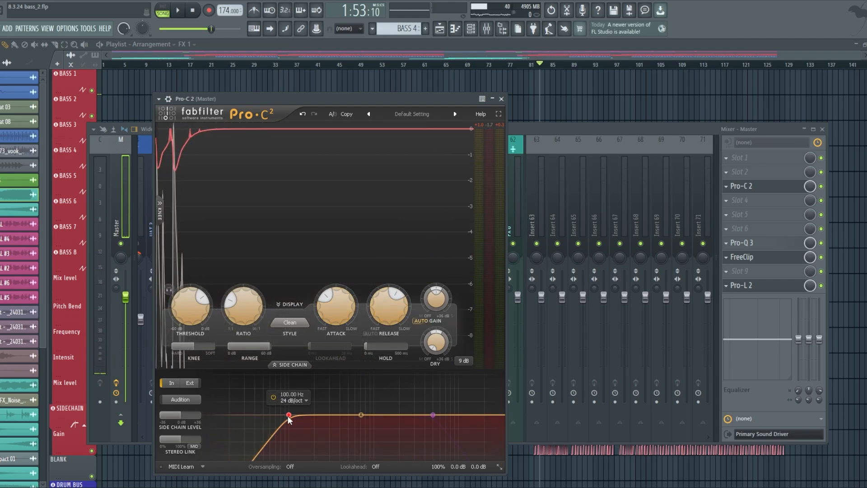
{"action": "key", "text": "space"}
{"action": "key", "text": "space"}
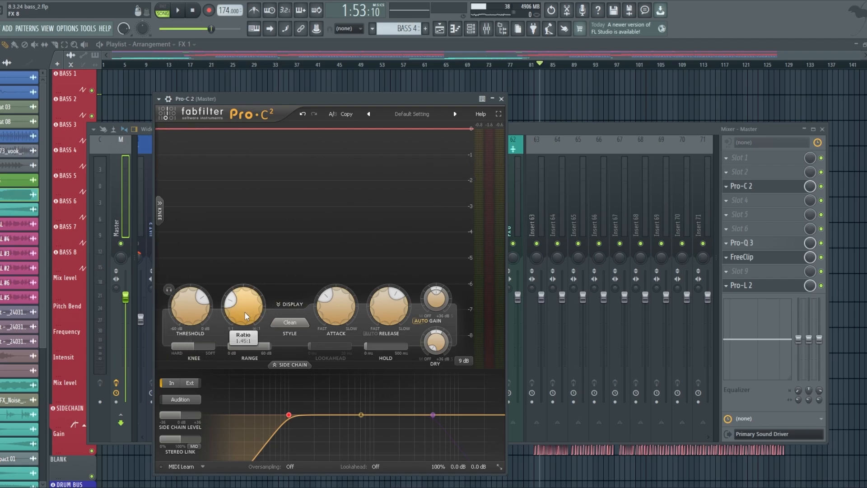
{"action": "left_click", "coordinate": [501, 98]}
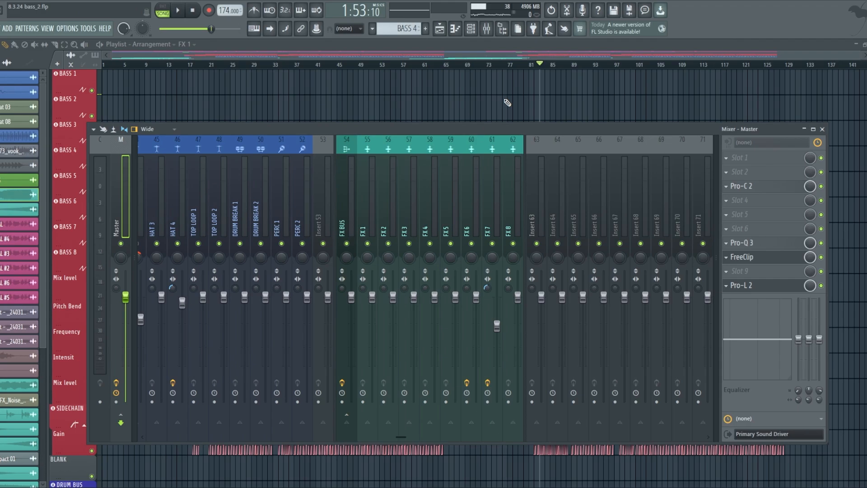
Step: Open Pro-Q 3 on the Master channel and audition its 217.15 Hz band in solo while playing the drop from bar 83
{"action": "left_click", "coordinate": [761, 244]}
{"action": "left_click_drag", "start_coordinate": [223, 93], "coordinate": [301, 102]}
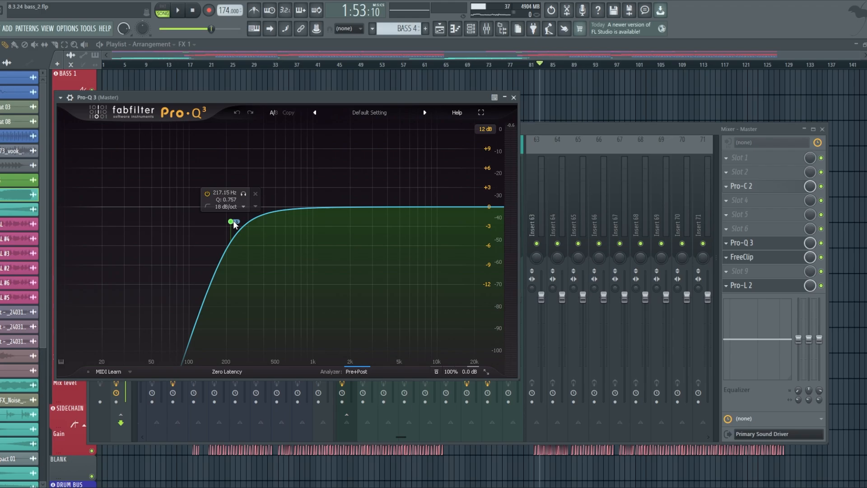
{"action": "key", "text": "space"}
{"action": "left_click", "coordinate": [242, 196]}
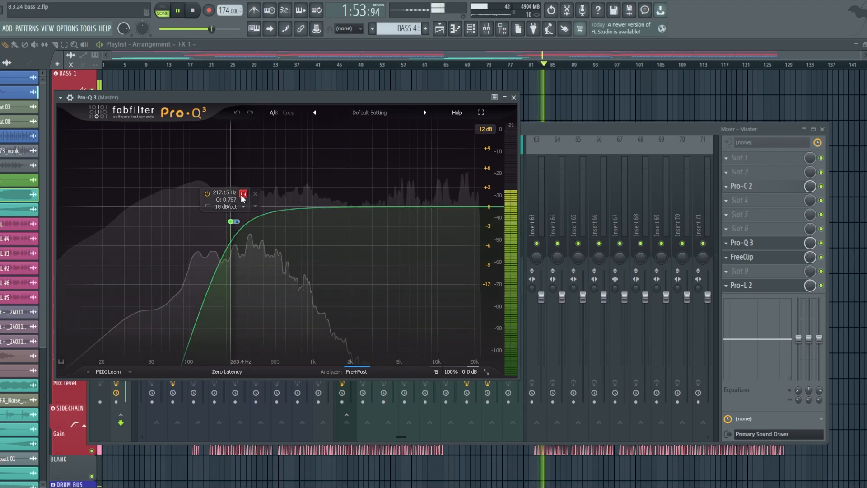
{"action": "key", "text": "space"}
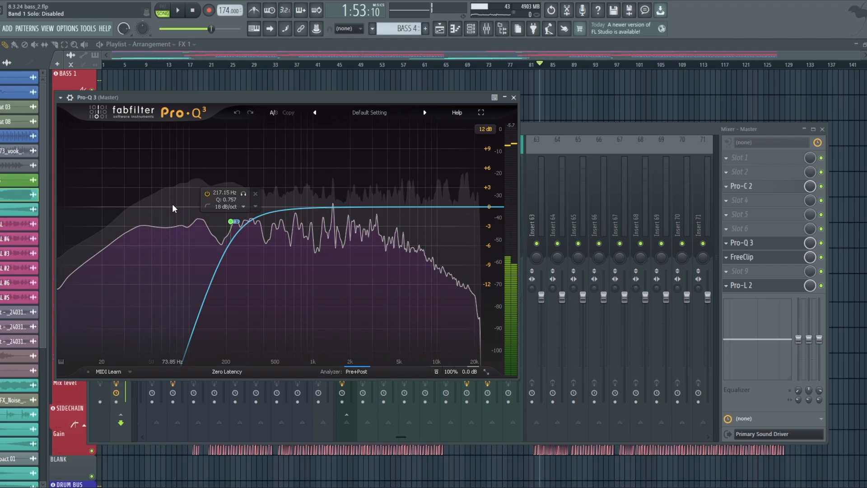
{"action": "mouse_move", "coordinate": [172, 205]}
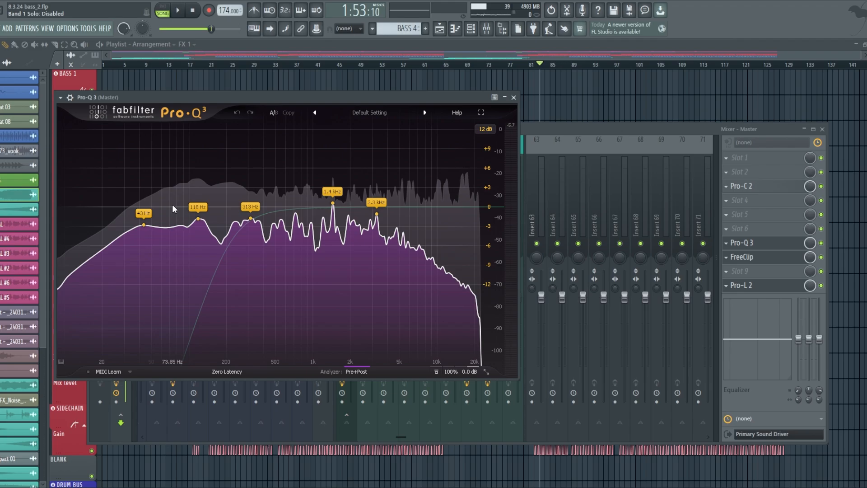
{"action": "mouse_move", "coordinate": [229, 226]}
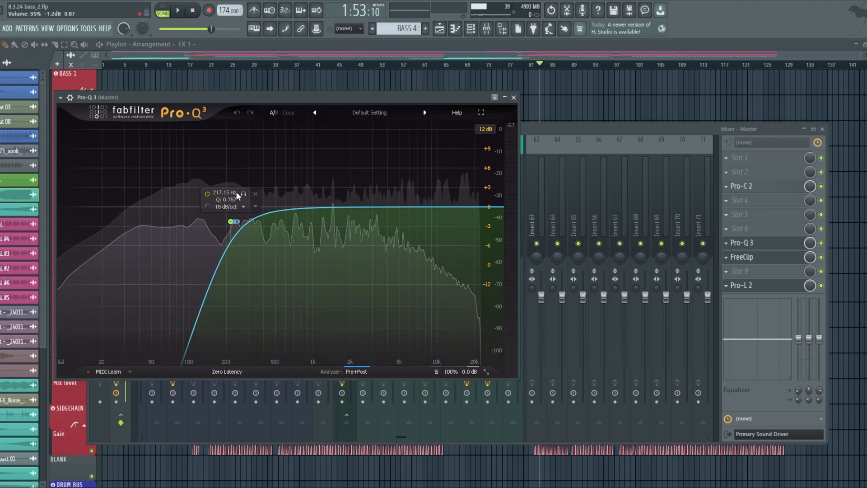
Step: Open FreeClip on the Master channel and play the second drop to examine how it clips the signal
{"action": "left_click", "coordinate": [753, 257]}
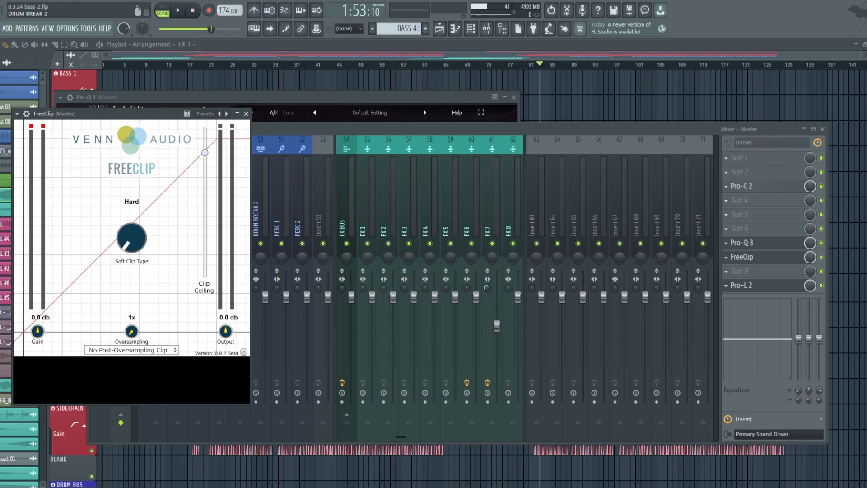
{"action": "key", "text": "space"}
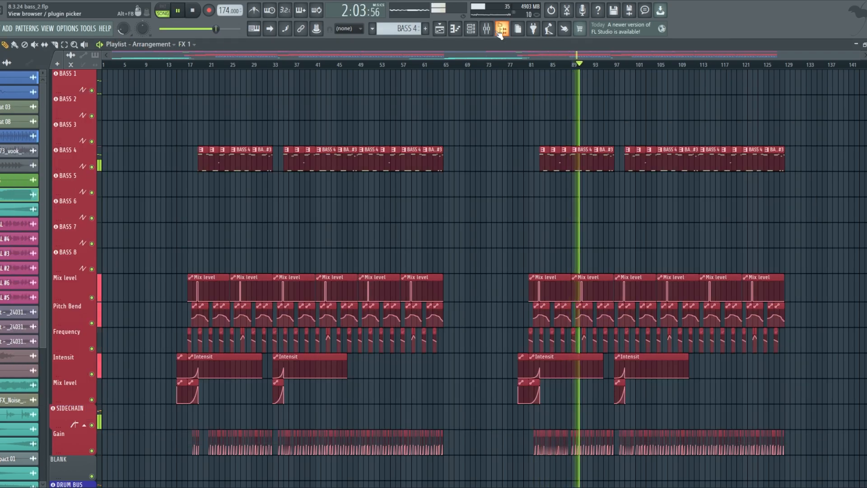
{"action": "key", "text": "F9"}
{"action": "left_click", "coordinate": [744, 257]}
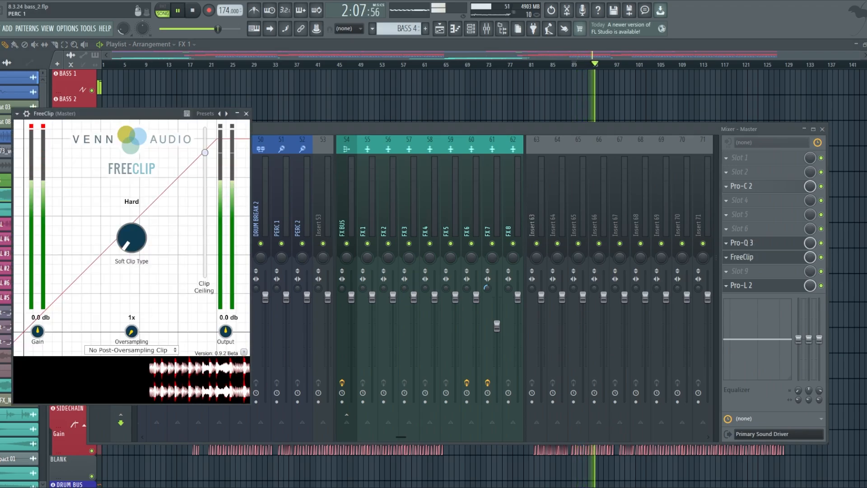
{"action": "key", "text": "space"}
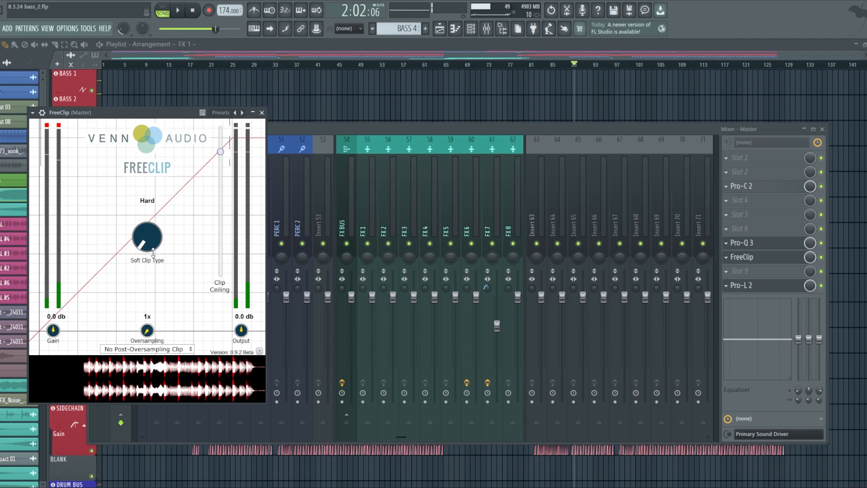
Step: Set FreeClip's soft clip type to Quintic and its clip ceiling to -6.7 dB while auditioning the drop, and close the plugin
{"action": "key", "text": "space"}
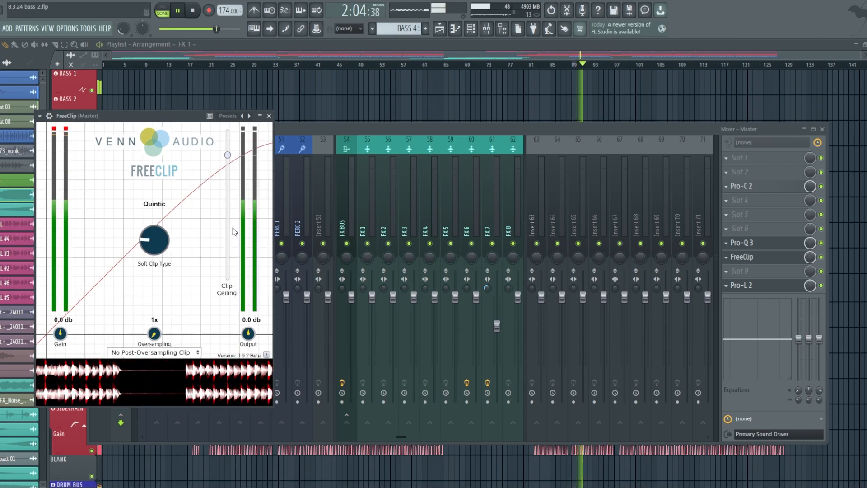
{"action": "key", "text": "space"}
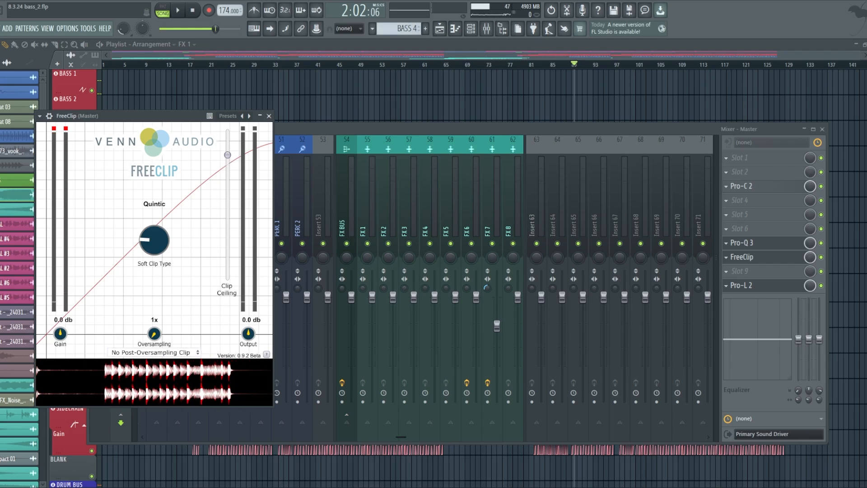
{"action": "left_click_drag", "start_coordinate": [227, 155], "coordinate": [227, 156]}
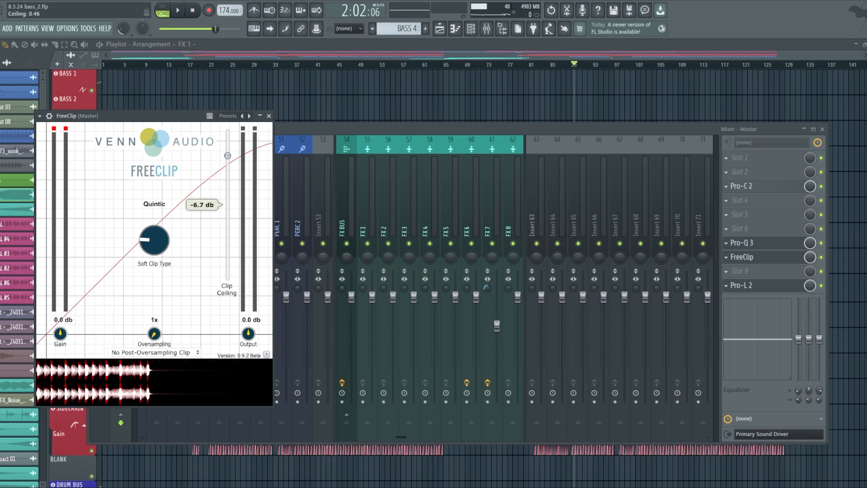
{"action": "left_click", "coordinate": [269, 116]}
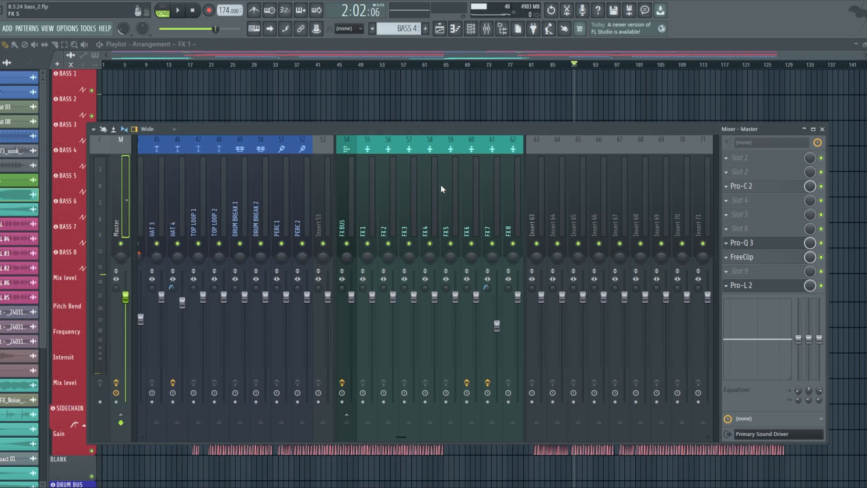
Step: Open Pro-L 2 on the Master channel, reset its gain to 0 dB and play the drop from bar 89
{"action": "left_click", "coordinate": [743, 286]}
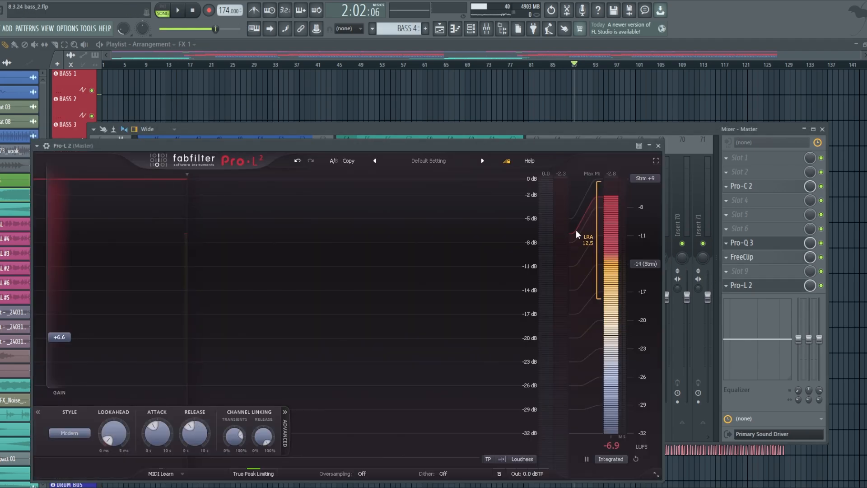
{"action": "double_click", "coordinate": [51, 343]}
{"action": "left_click_drag", "start_coordinate": [138, 148], "coordinate": [174, 117]}
{"action": "key", "text": "space"}
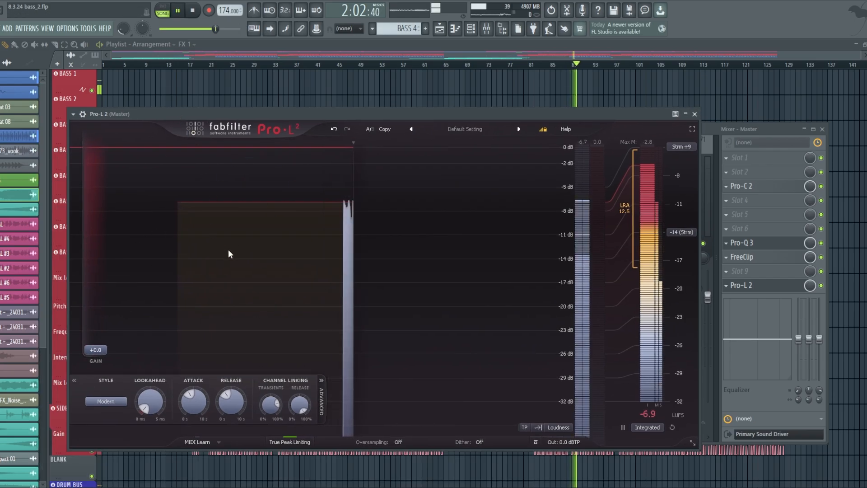
{"action": "key", "text": "space"}
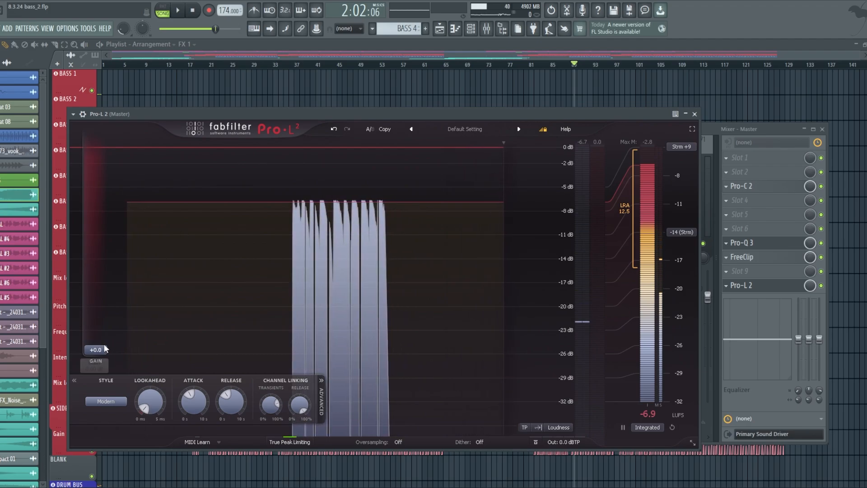
Step: Raise the Master Pro-L 2 gain to about +7.1 dB and play the drop to check the limiting
{"action": "left_click_drag", "start_coordinate": [103, 350], "coordinate": [101, 299]}
{"action": "key", "text": "space"}
{"action": "key", "text": "space"}
{"action": "key", "text": "space"}
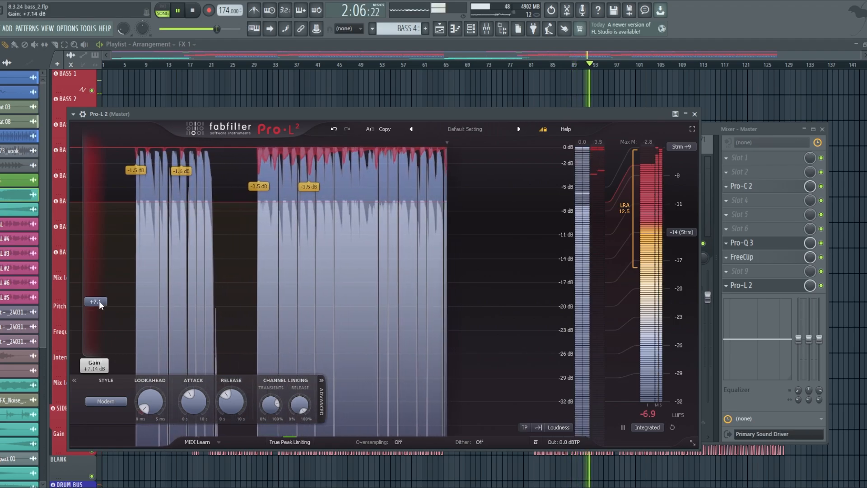
Step: Replay the drop from bar 89 to read the integrated loudness in Pro-L 2, closing the limiter and mixer when done
{"action": "key", "text": "space"}
{"action": "key", "text": "space"}
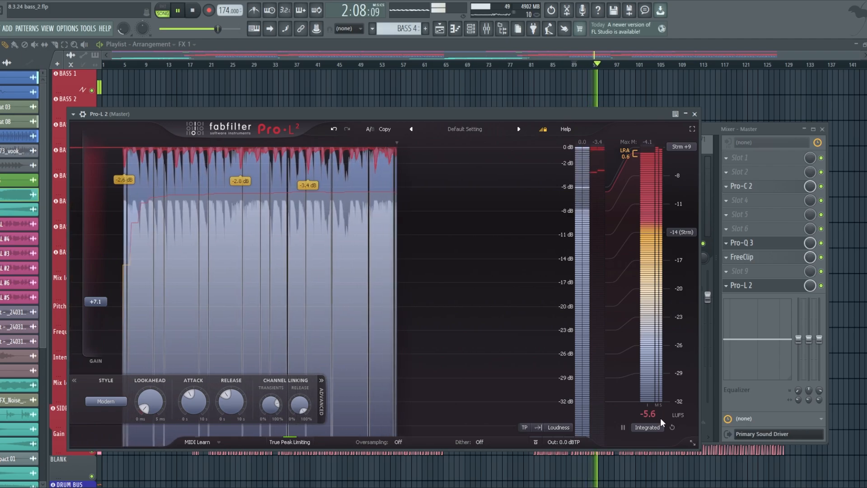
{"action": "key", "text": "space"}
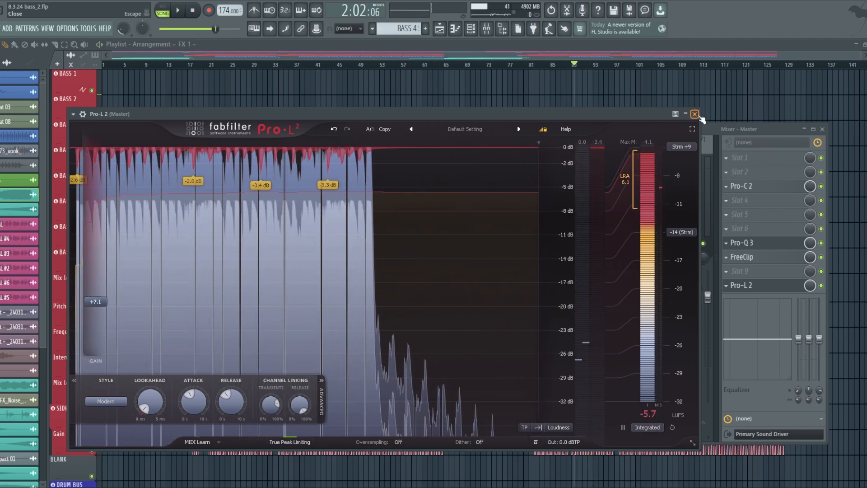
{"action": "left_click", "coordinate": [695, 115]}
{"action": "key", "text": "F9"}
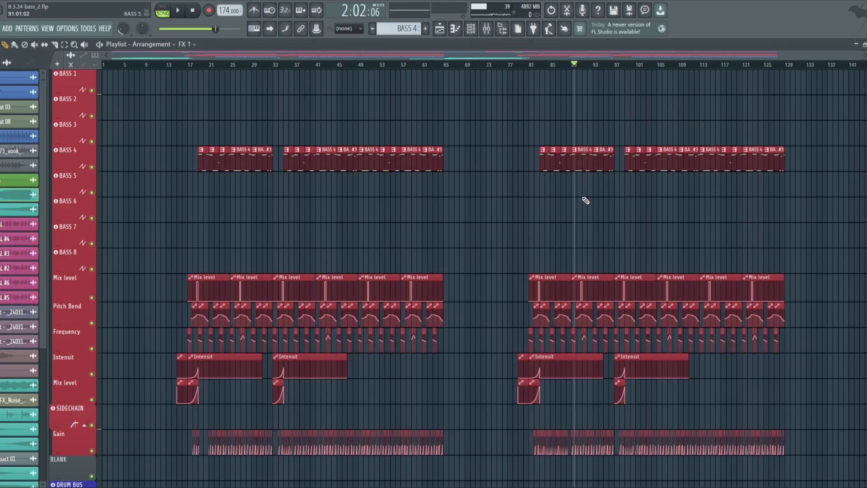
Step: Reopen the mixer and examine the FreeClip and Pro-L 2 settings on the Master channel once more
{"action": "left_click", "coordinate": [492, 35]}
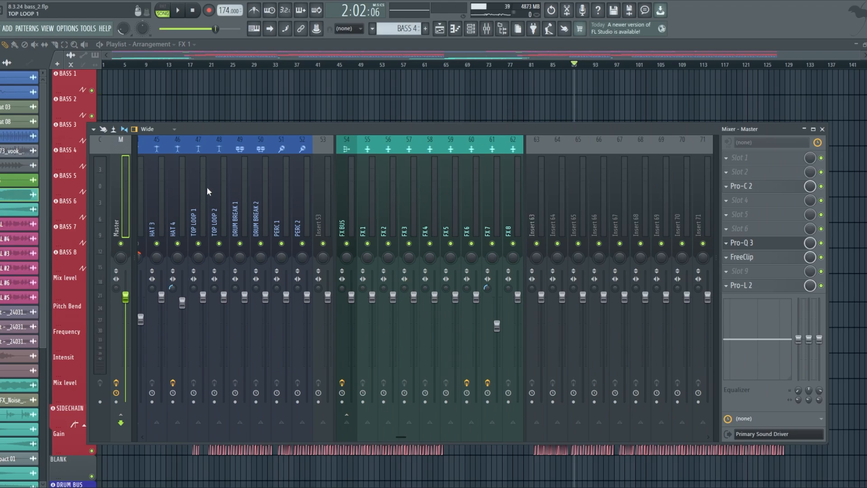
{"action": "left_click", "coordinate": [741, 257]}
{"action": "left_click", "coordinate": [740, 257]}
{"action": "left_click", "coordinate": [741, 286]}
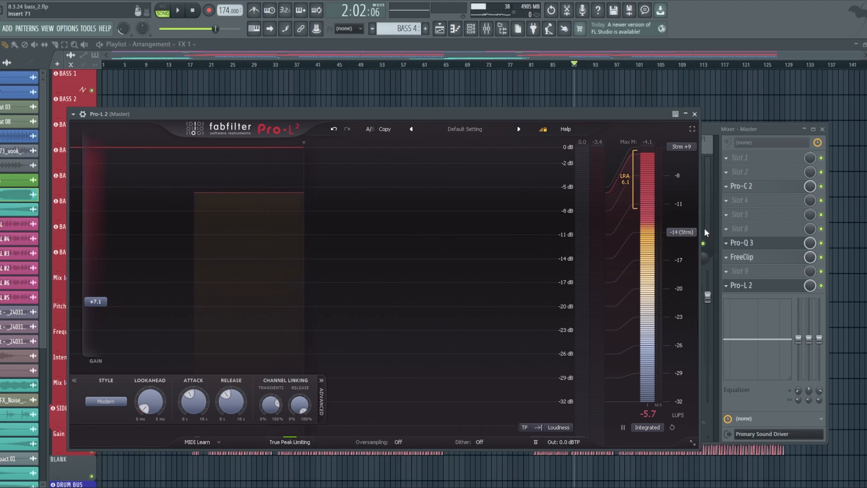
{"action": "left_click", "coordinate": [739, 257]}
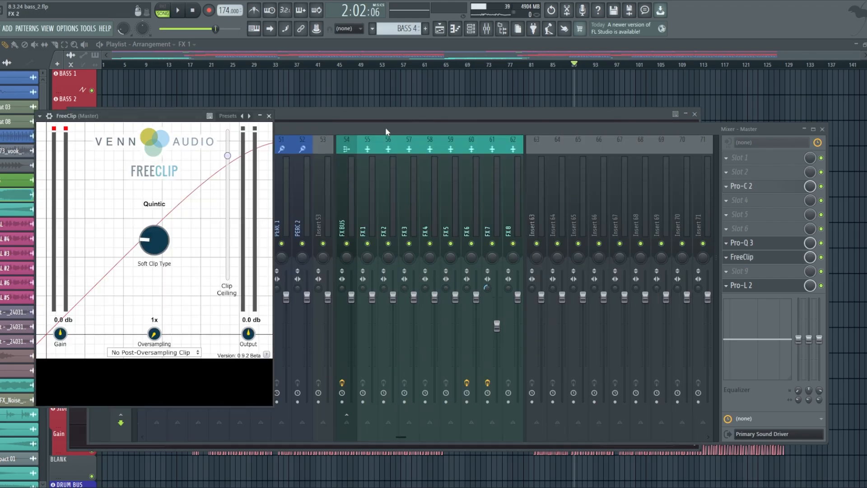
{"action": "left_click_drag", "start_coordinate": [180, 122], "coordinate": [474, 150]}
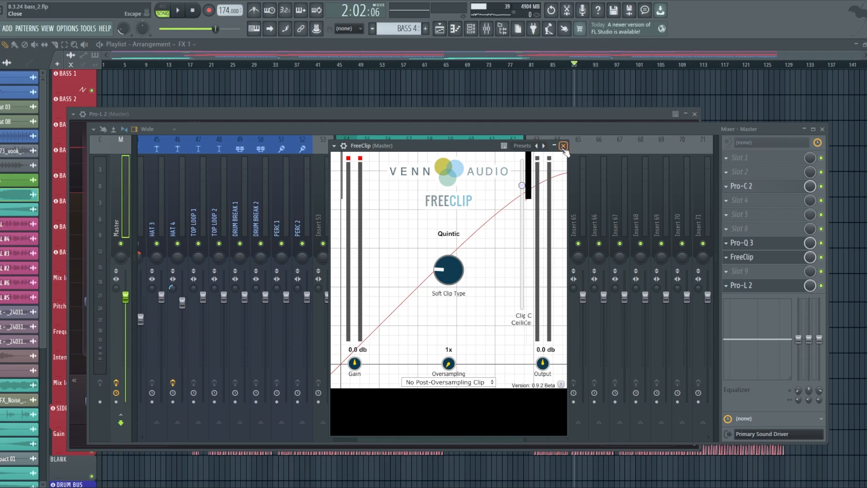
{"action": "mouse_move", "coordinate": [448, 145]}
{"action": "left_mouse_down"}
{"action": "mouse_move", "coordinate": [403, 156]}
{"action": "mouse_move", "coordinate": [453, 153]}
{"action": "left_mouse_up"}
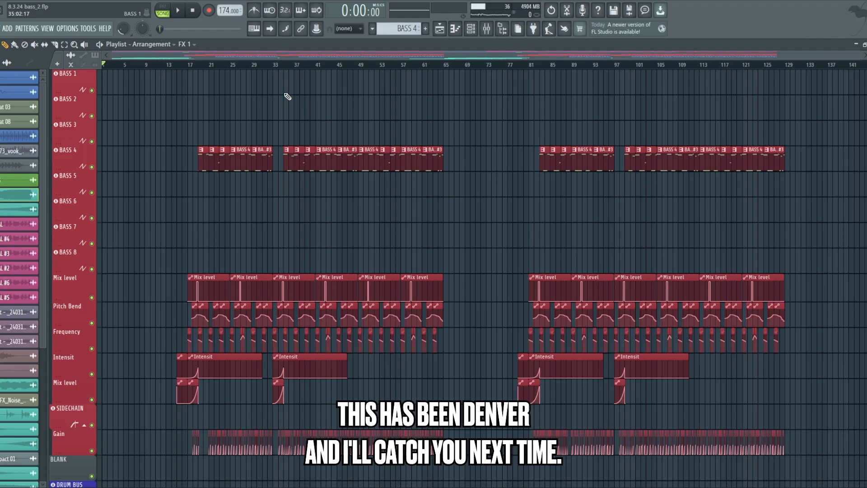
{"action": "key", "text": "space"}
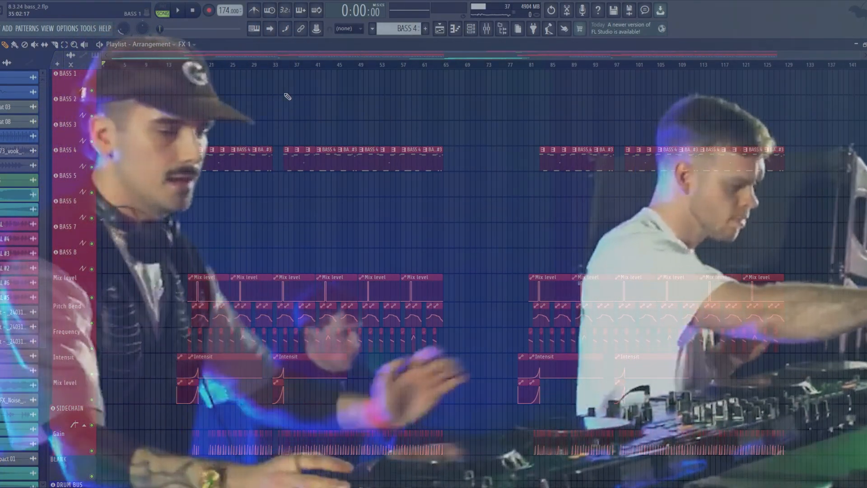